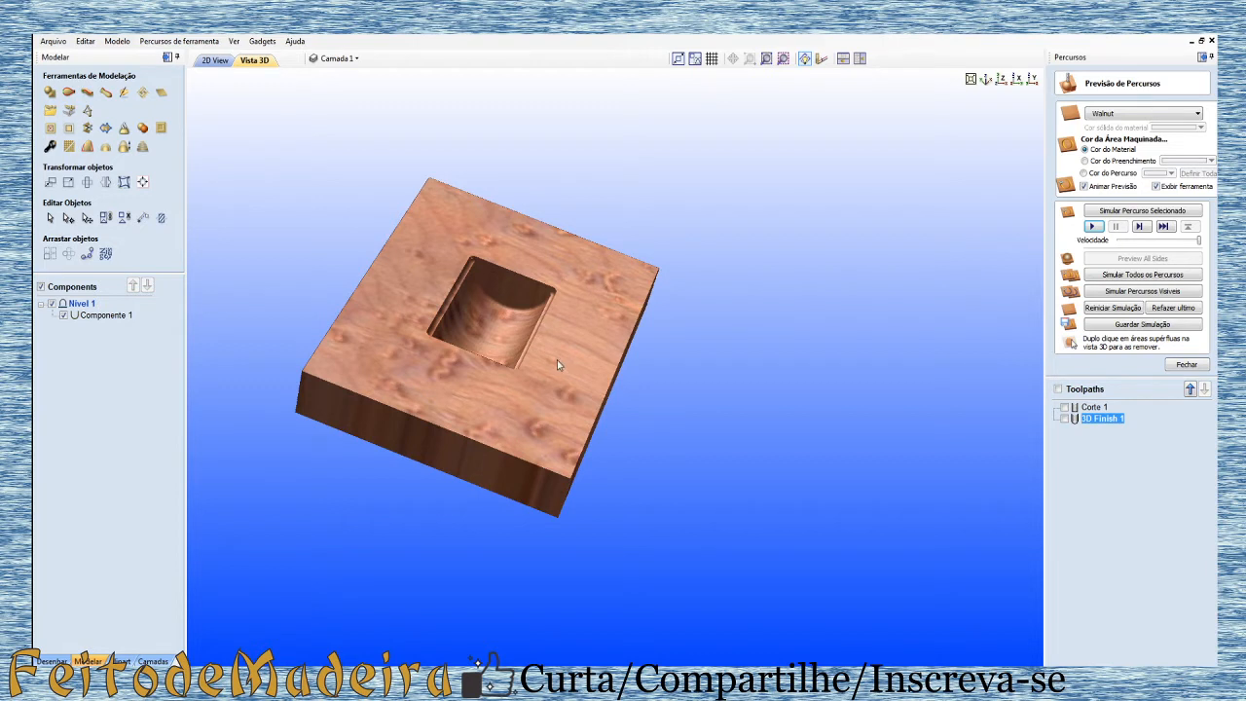
# Step: Inspect the simulated curved pocket in the 3D view from several angles and close the toolpath preview
pyautogui.moveTo(586, 332); pyautogui.dragTo(617, 428)
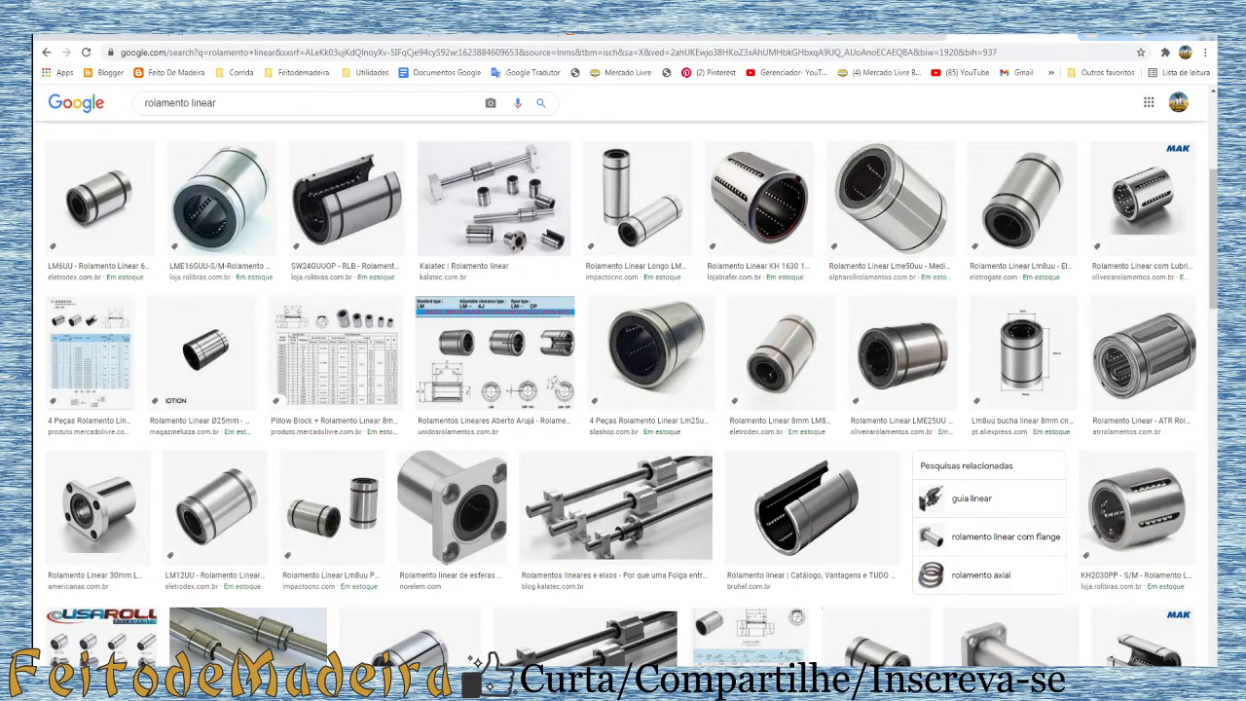
pyautogui.moveTo(475, 664)
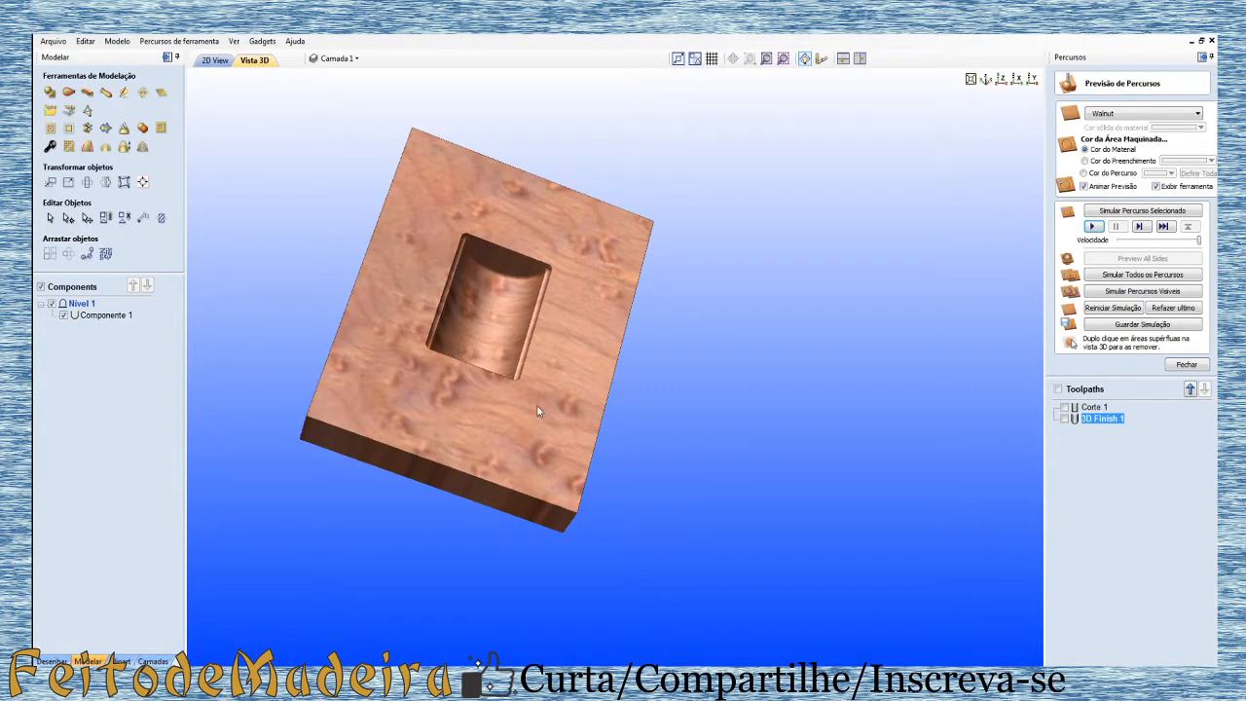
pyautogui.moveTo(473, 461); pyautogui.dragTo(421, 309)
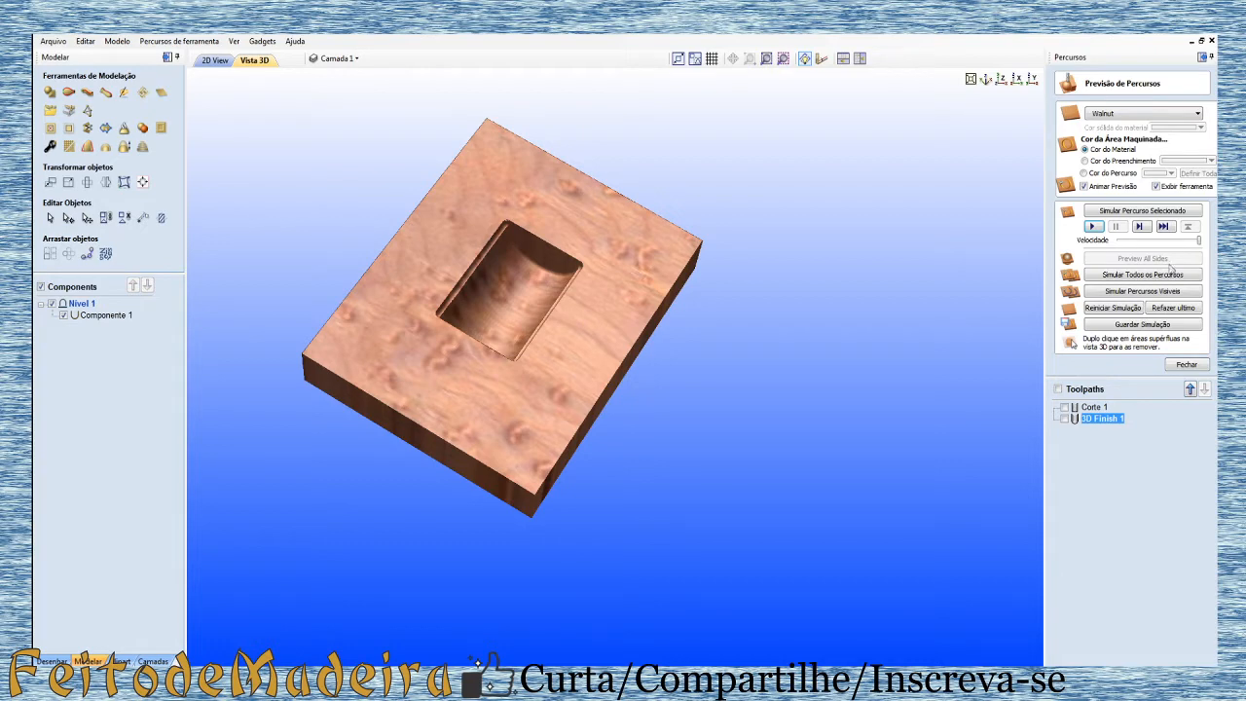
pyautogui.click(1188, 366)
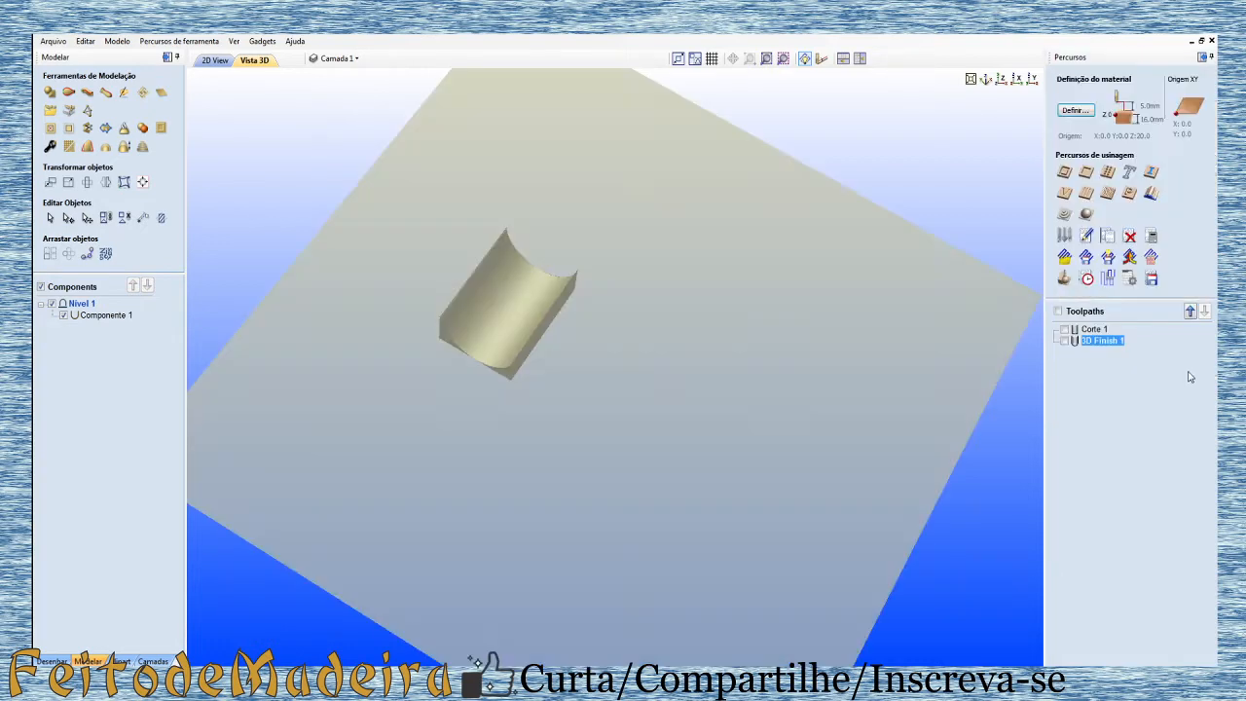
# Step: Compare the 2D rectangles and recessed component with the 3D model and the toolpath simulation
pyautogui.click(216, 60)
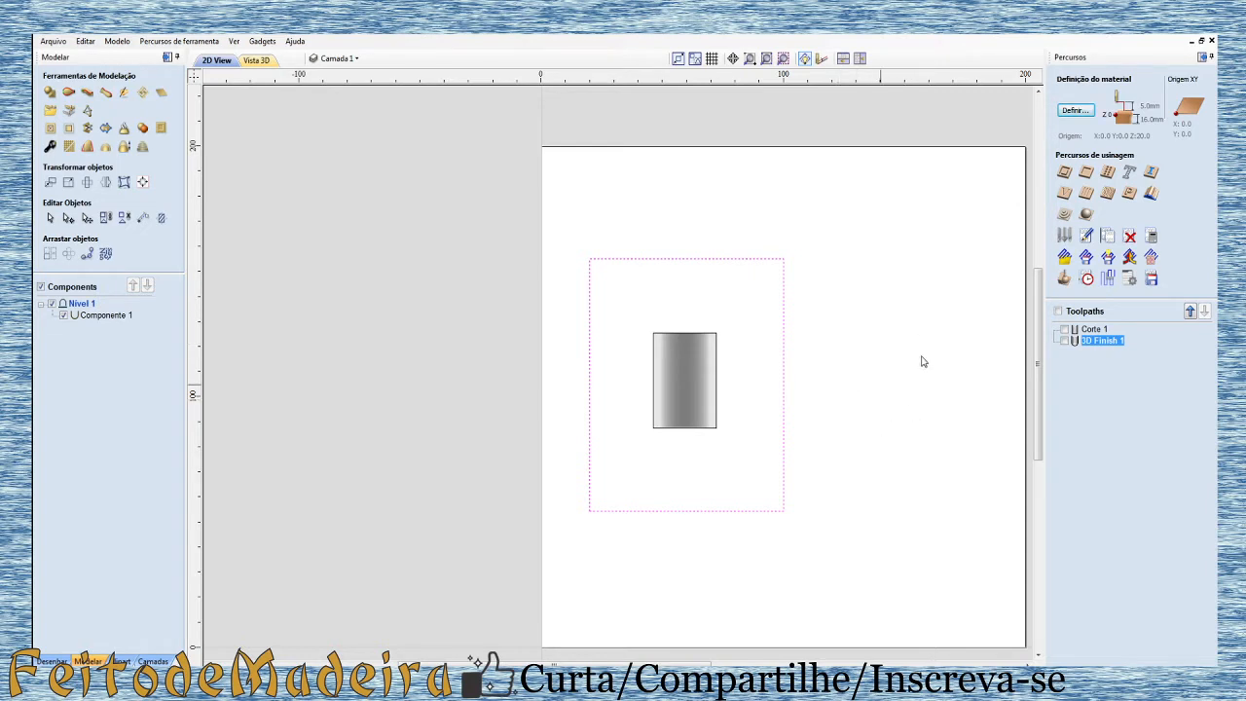
pyautogui.scroll(-2, 871, 352)
pyautogui.scroll(2, 871, 352)
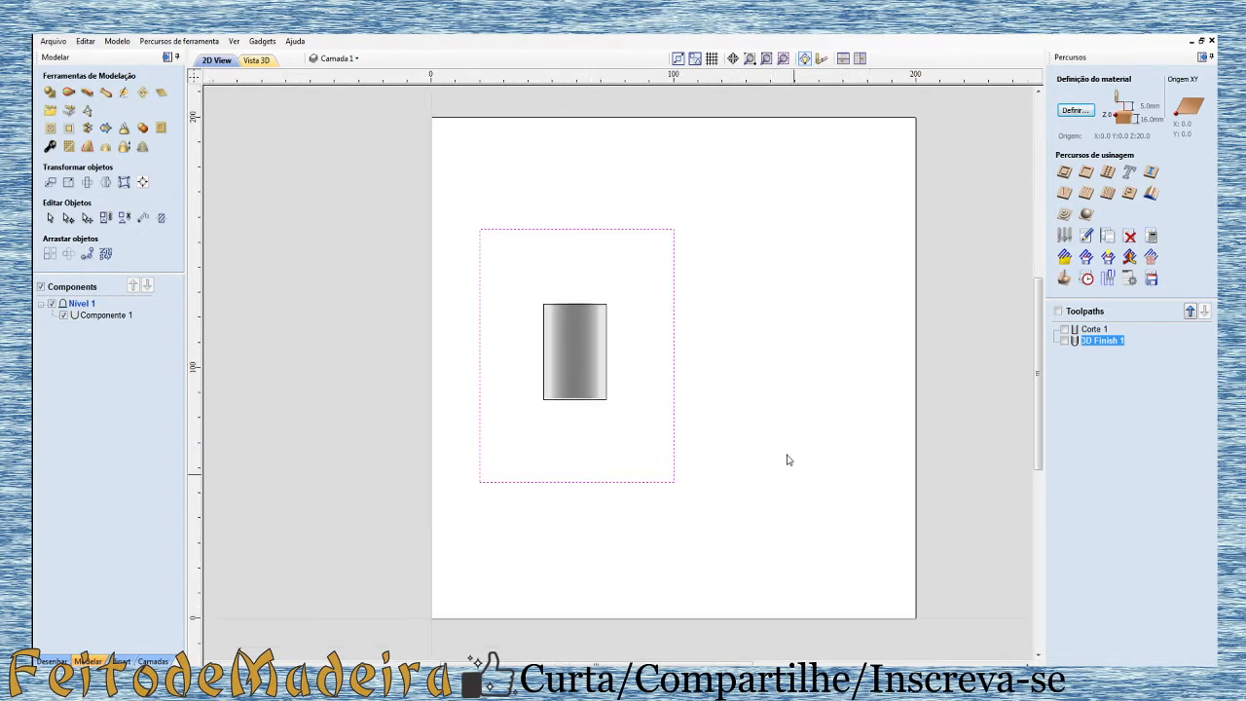
pyautogui.moveTo(765, 522); pyautogui.dragTo(735, 517)
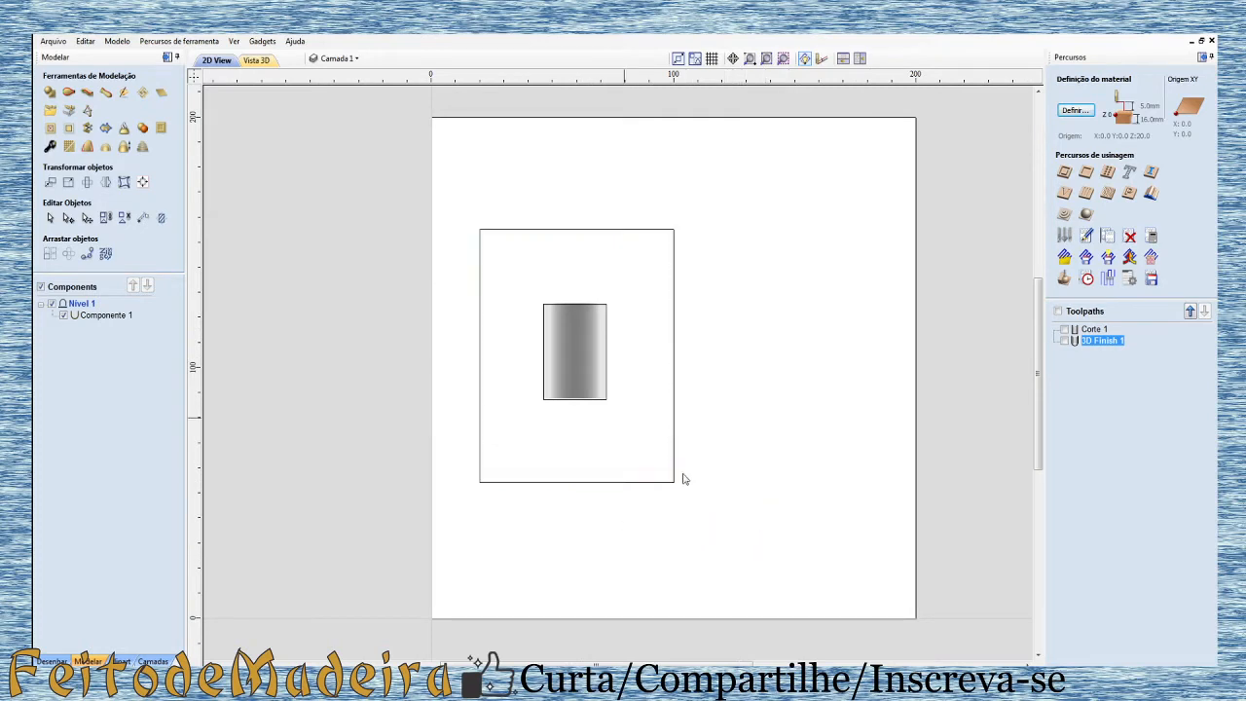
pyautogui.click(255, 61)
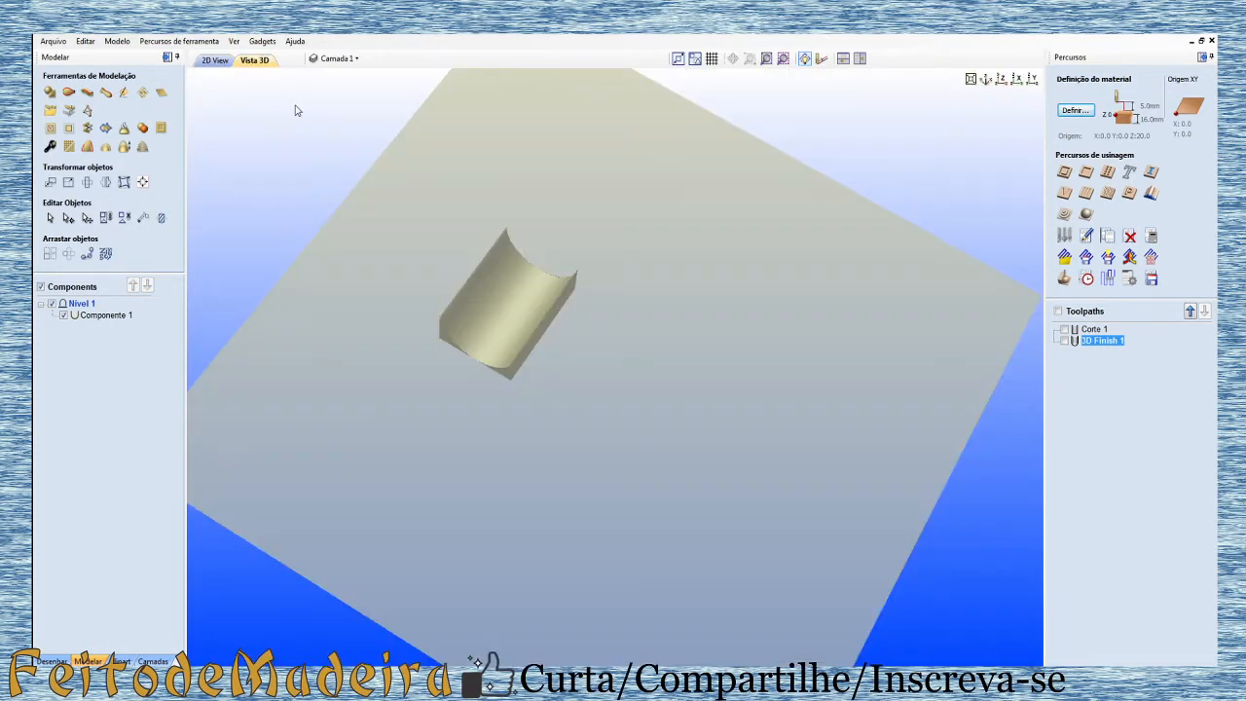
pyautogui.click(1064, 278)
pyautogui.click(216, 61)
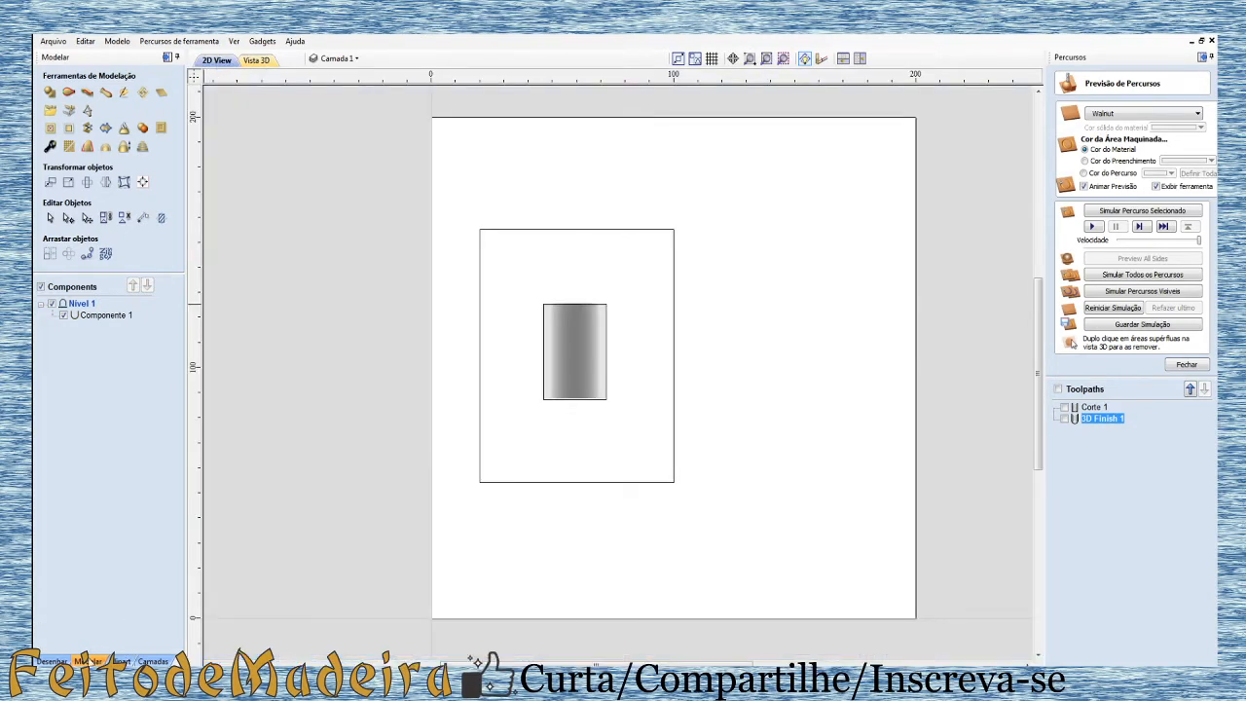
pyautogui.click(51, 661)
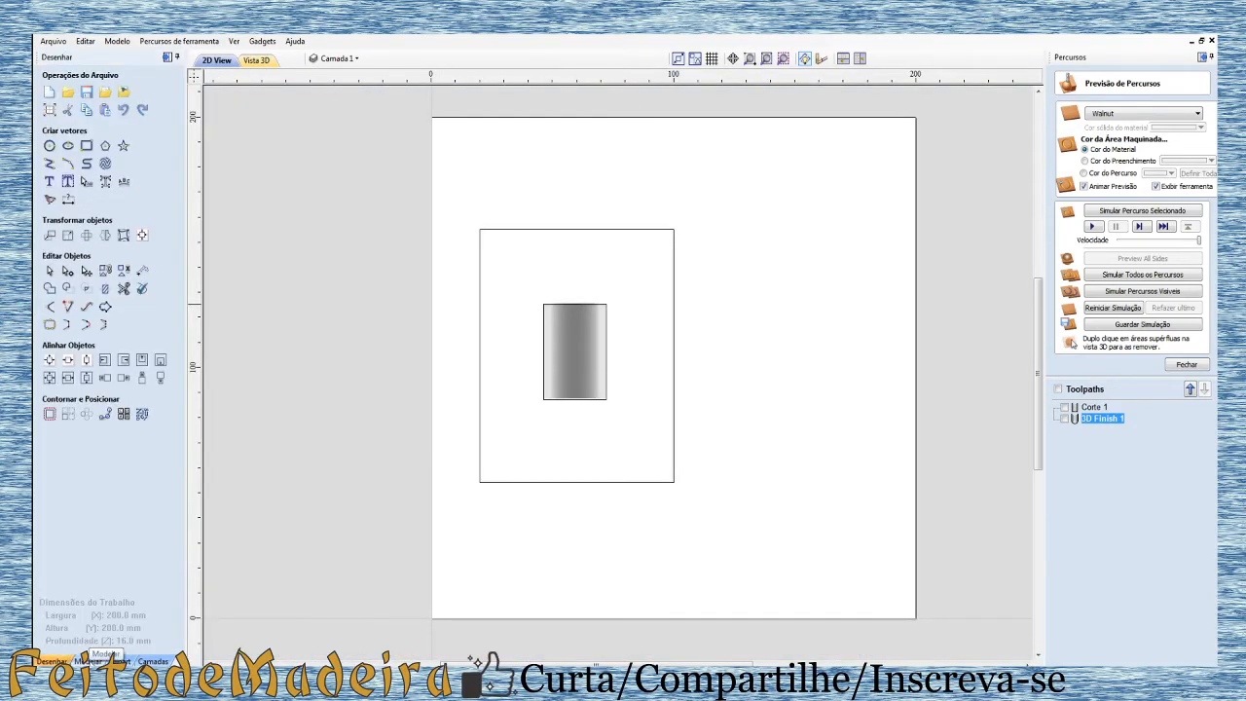
pyautogui.click(89, 661)
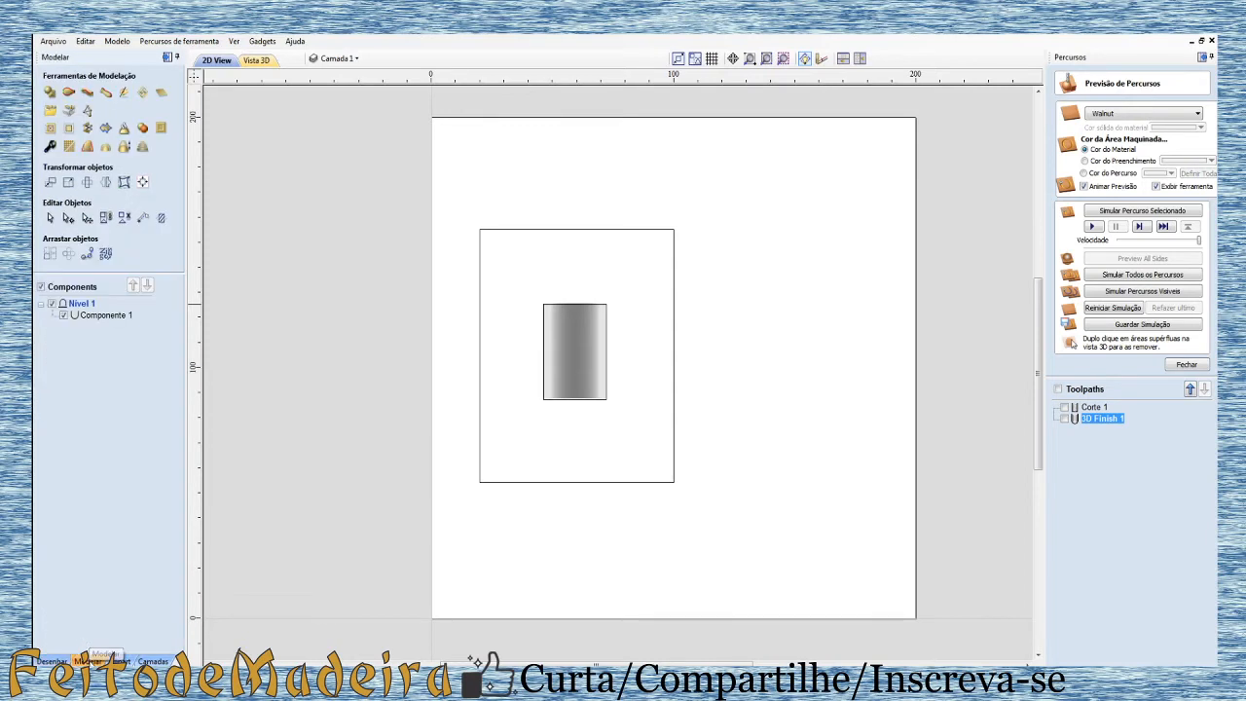
pyautogui.click(105, 93)
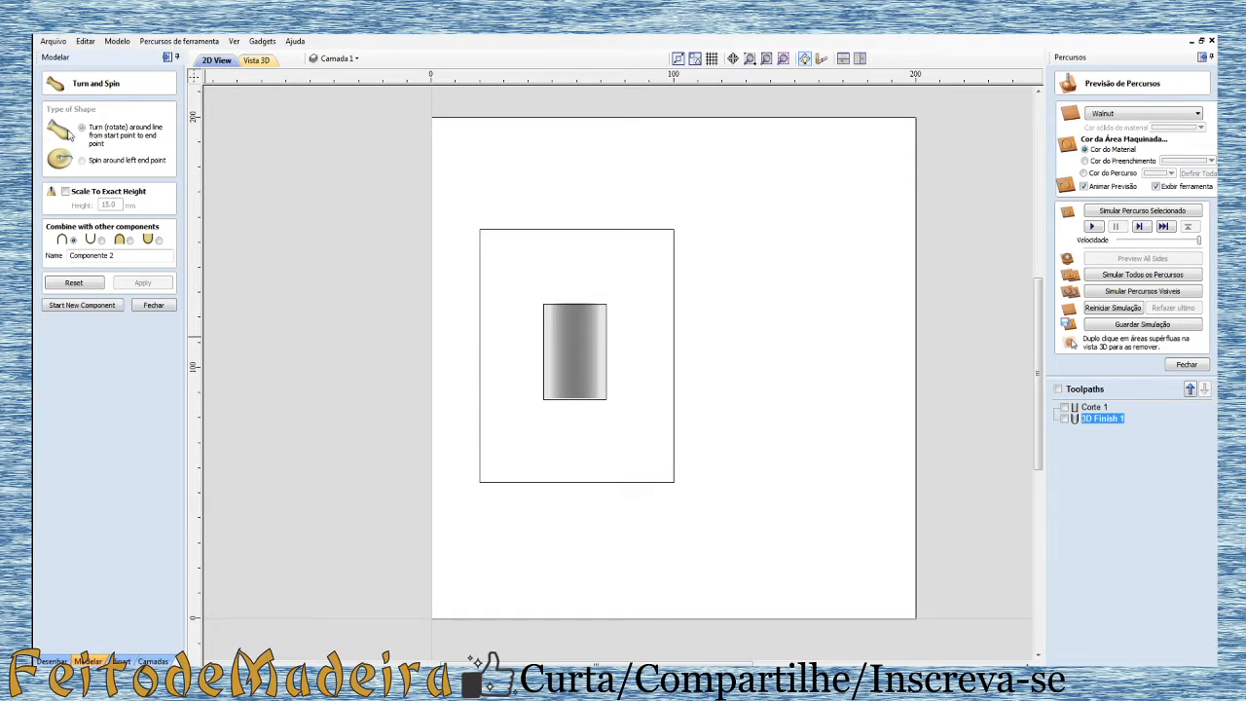
pyautogui.click(273, 60)
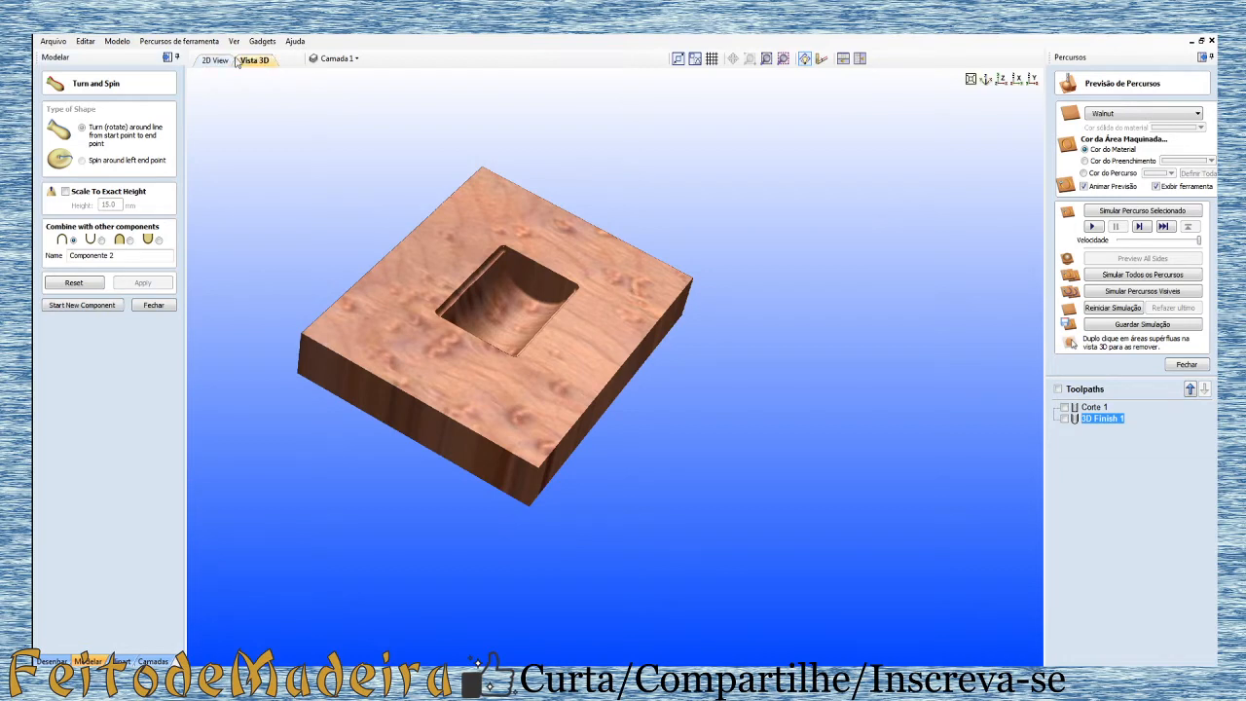
pyautogui.click(218, 60)
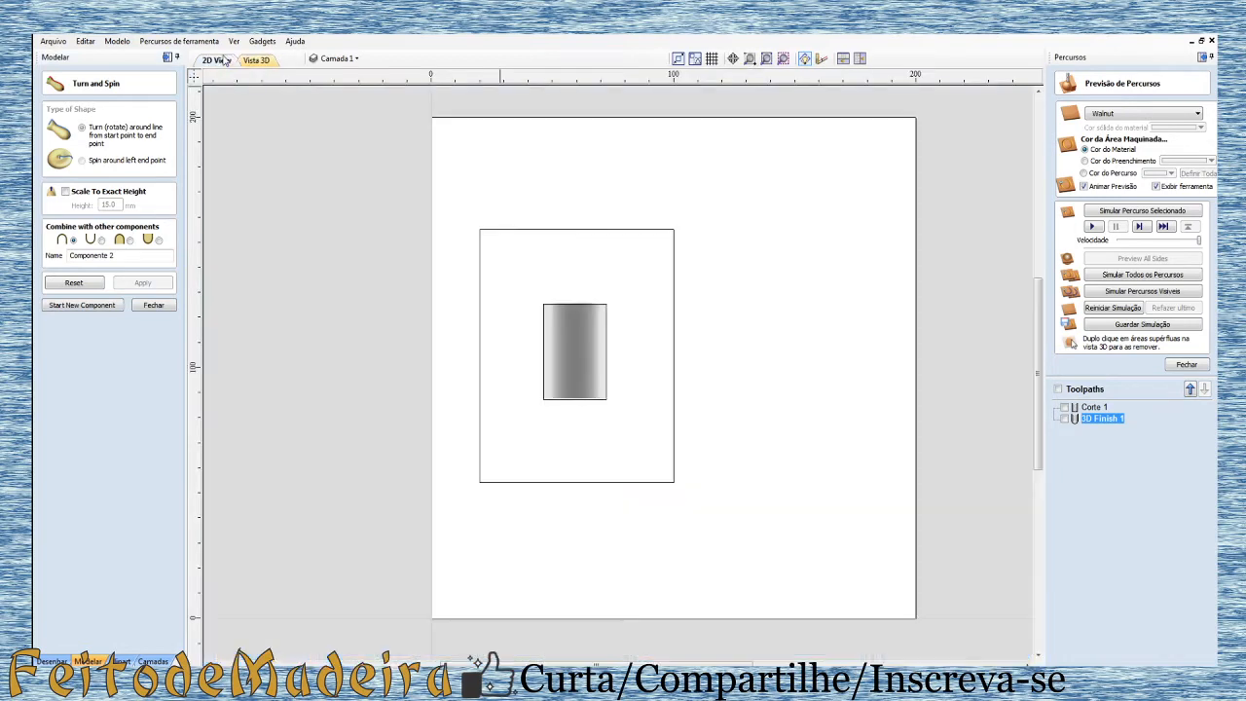
pyautogui.click(569, 343)
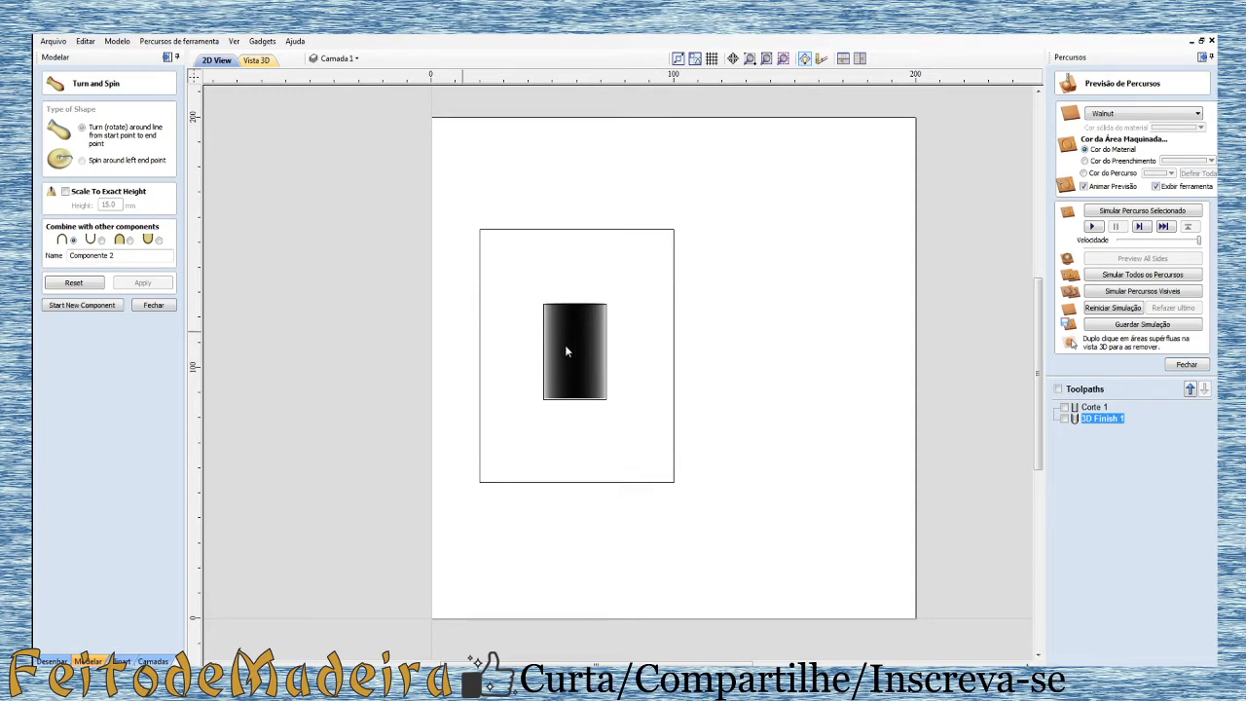
pyautogui.click(153, 305)
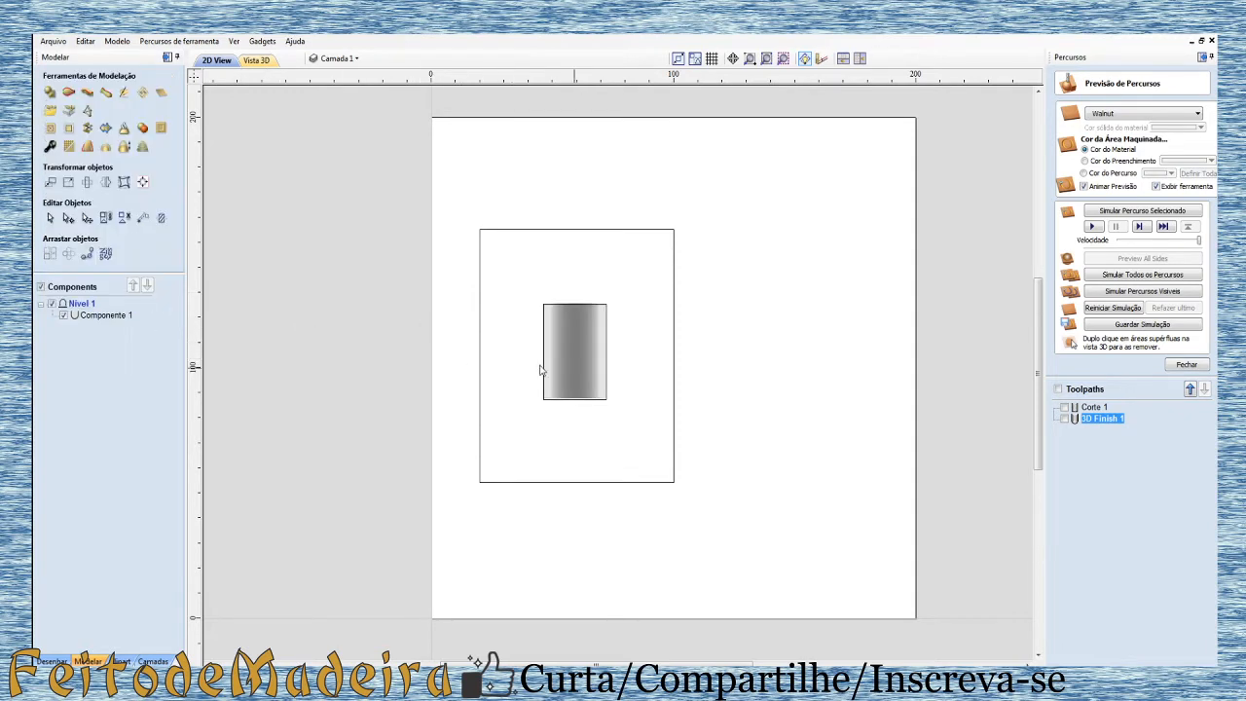
# Step: Delete the component inside the small rectangle and copy its open half-profile to the empty area beside the large rectangle
pyautogui.click(575, 366)
pyautogui.press('Delete')
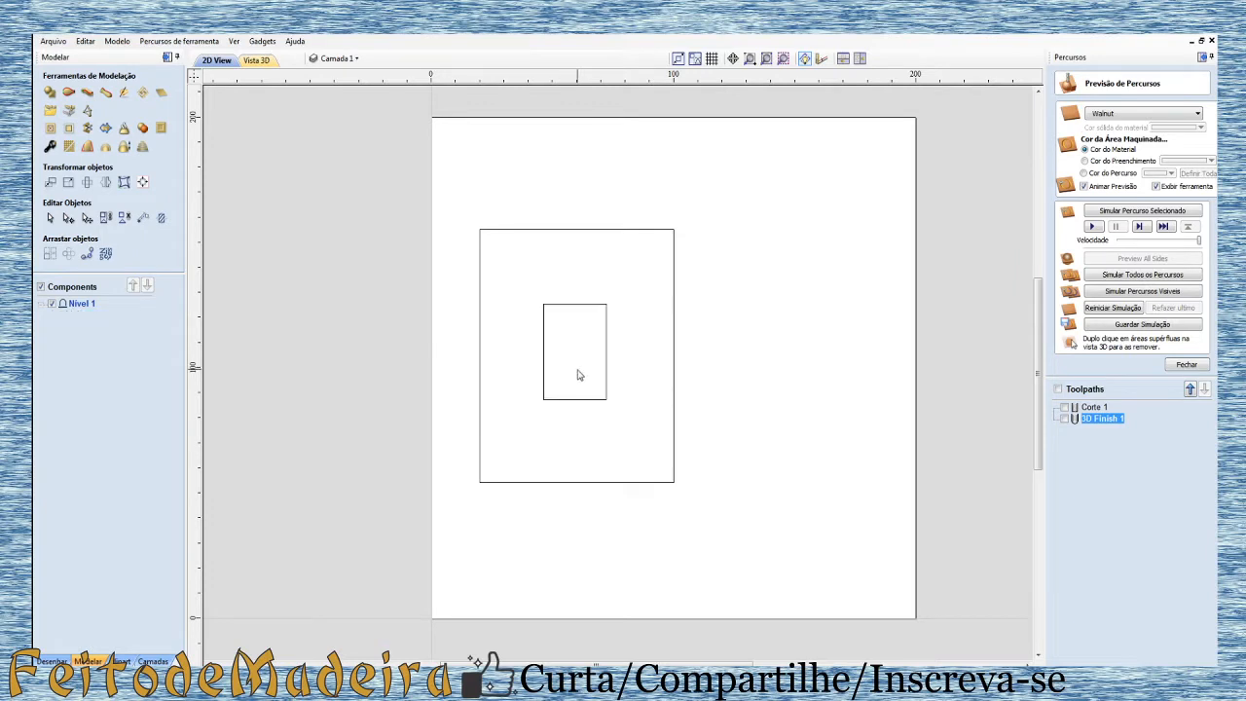
pyautogui.click(554, 306)
pyautogui.moveTo(562, 346); pyautogui.dragTo(755, 299)
pyautogui.click(784, 395)
pyautogui.click(739, 336)
# Step: Turn the copied open profile around its start-to-end line with Turn and Spin, and set the shape to subtract from other components
pyautogui.click(105, 94)
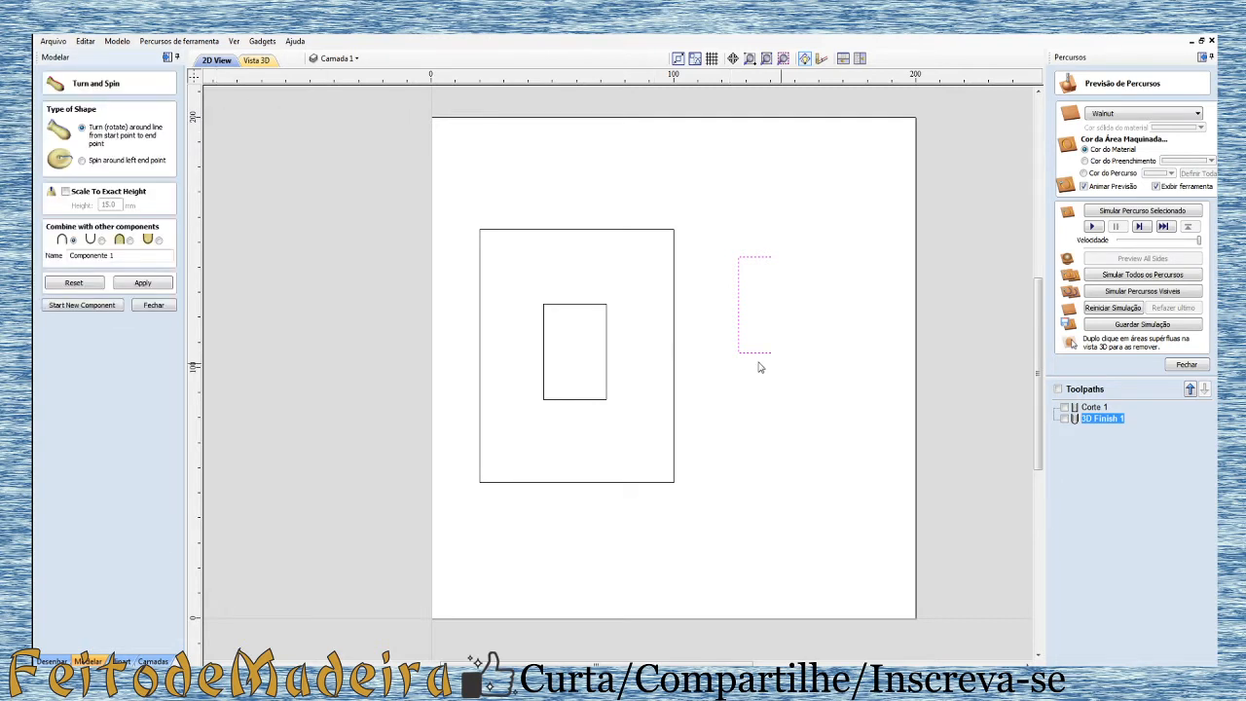
pyautogui.scroll(1, 767, 316)
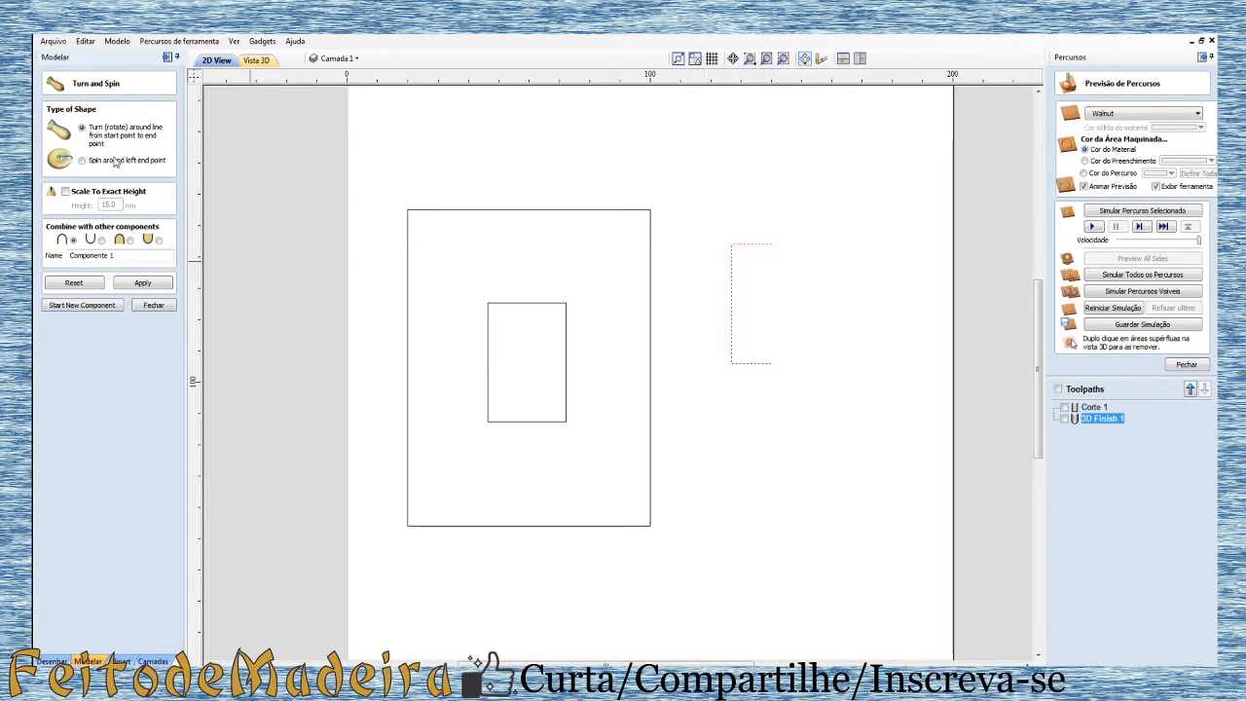
pyautogui.click(150, 283)
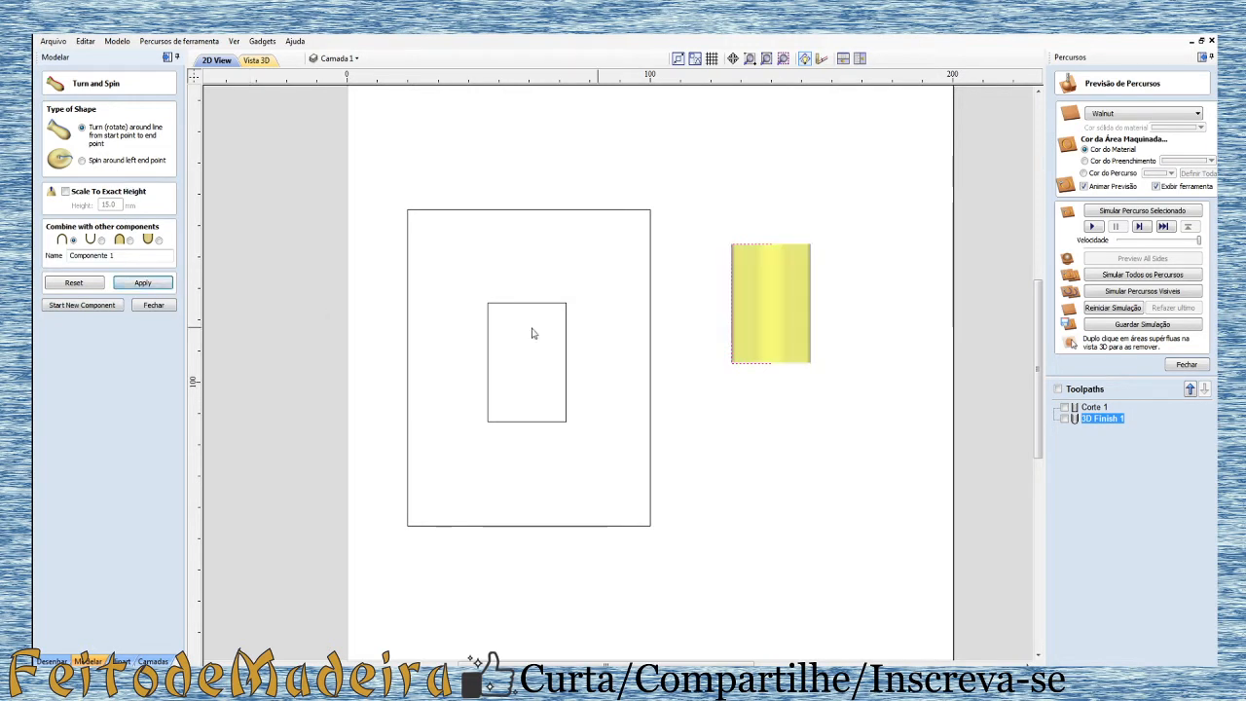
pyautogui.click(257, 61)
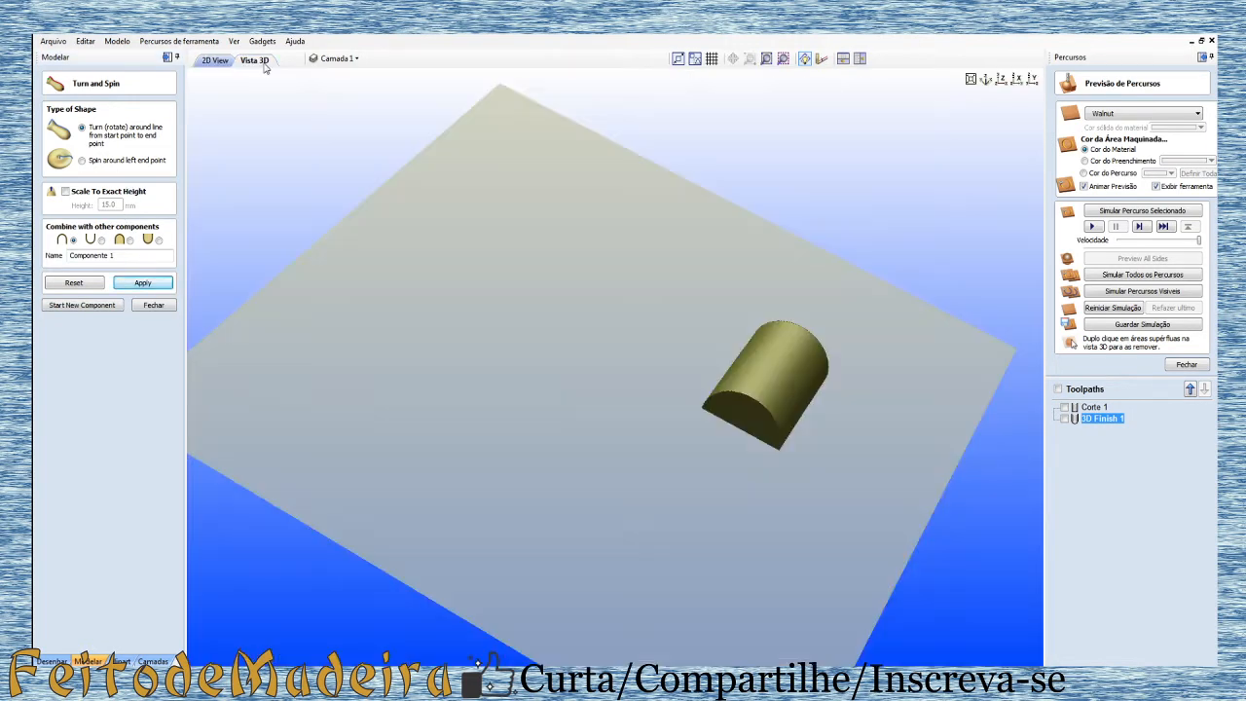
pyautogui.moveTo(953, 358); pyautogui.dragTo(708, 442)
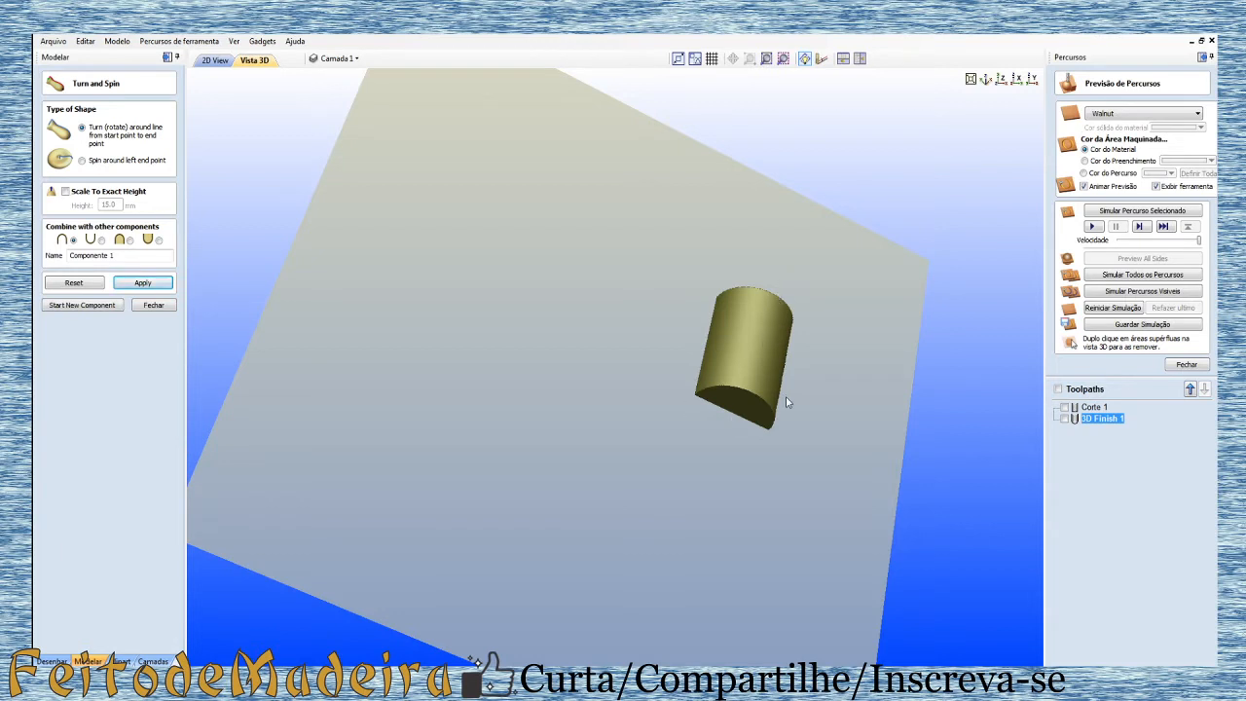
pyautogui.click(87, 241)
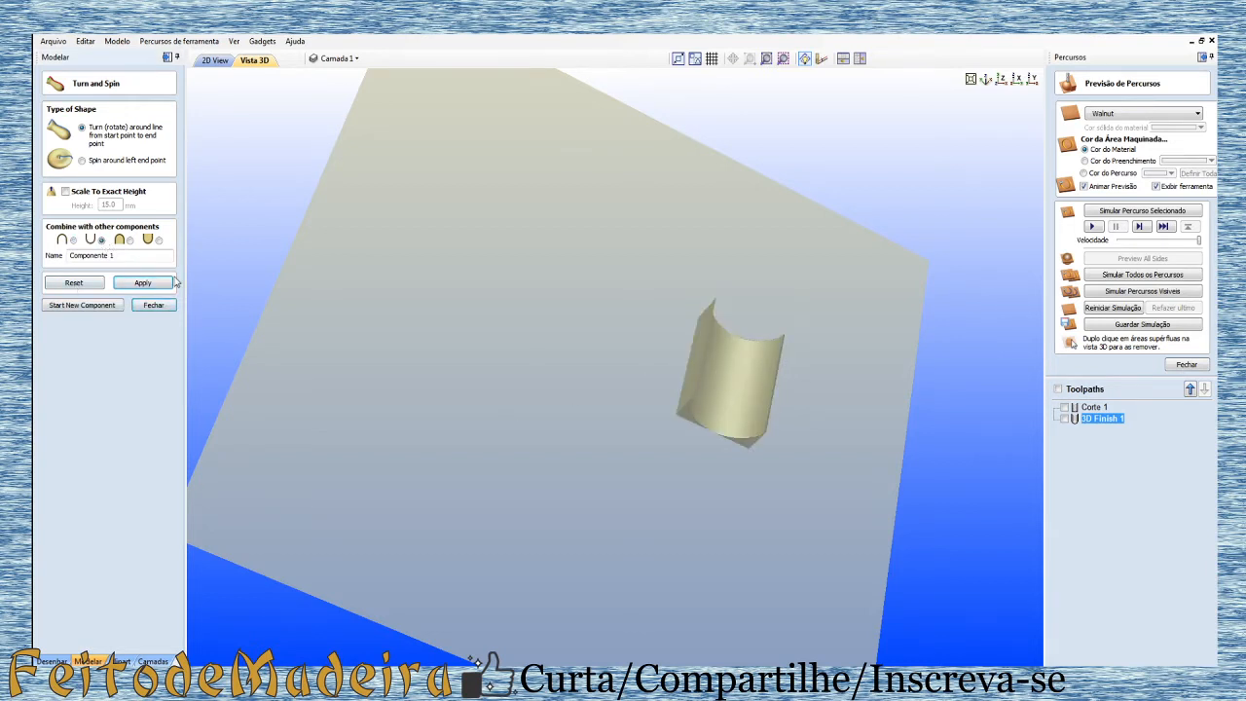
# Step: Delete the turned component from the copied open profile in the 2D view
pyautogui.click(215, 62)
pyautogui.click(779, 307)
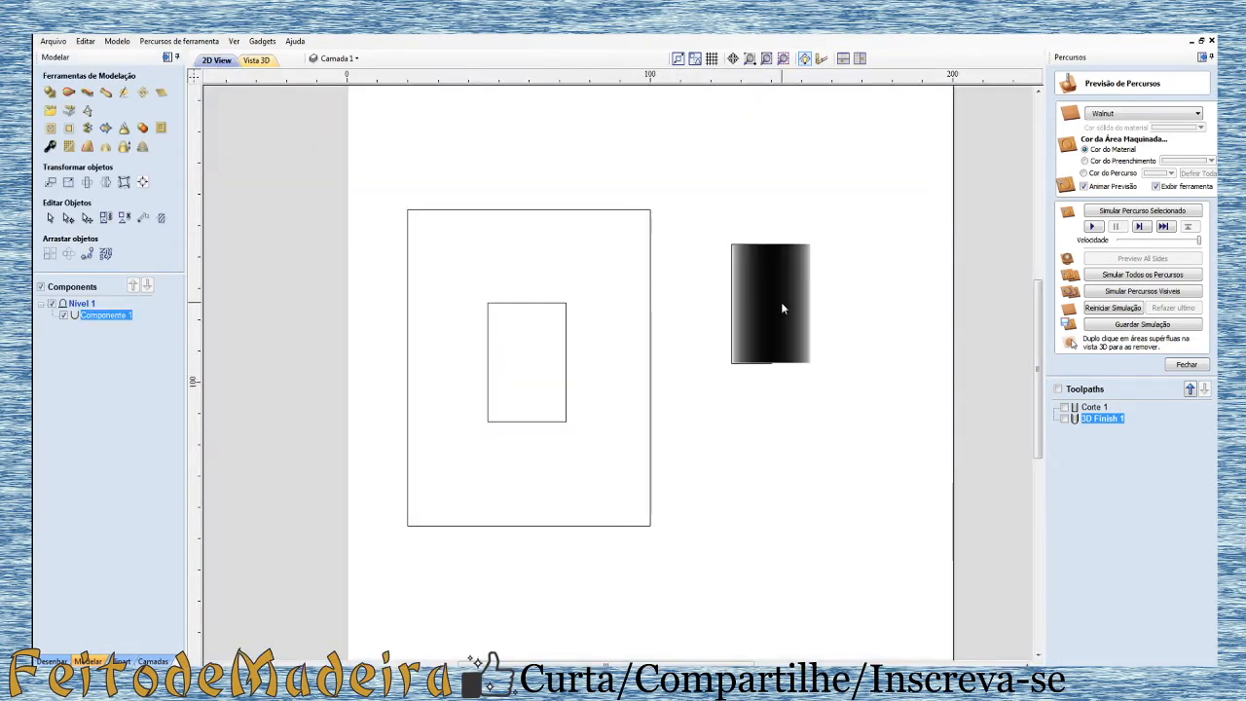
pyautogui.press('Delete')
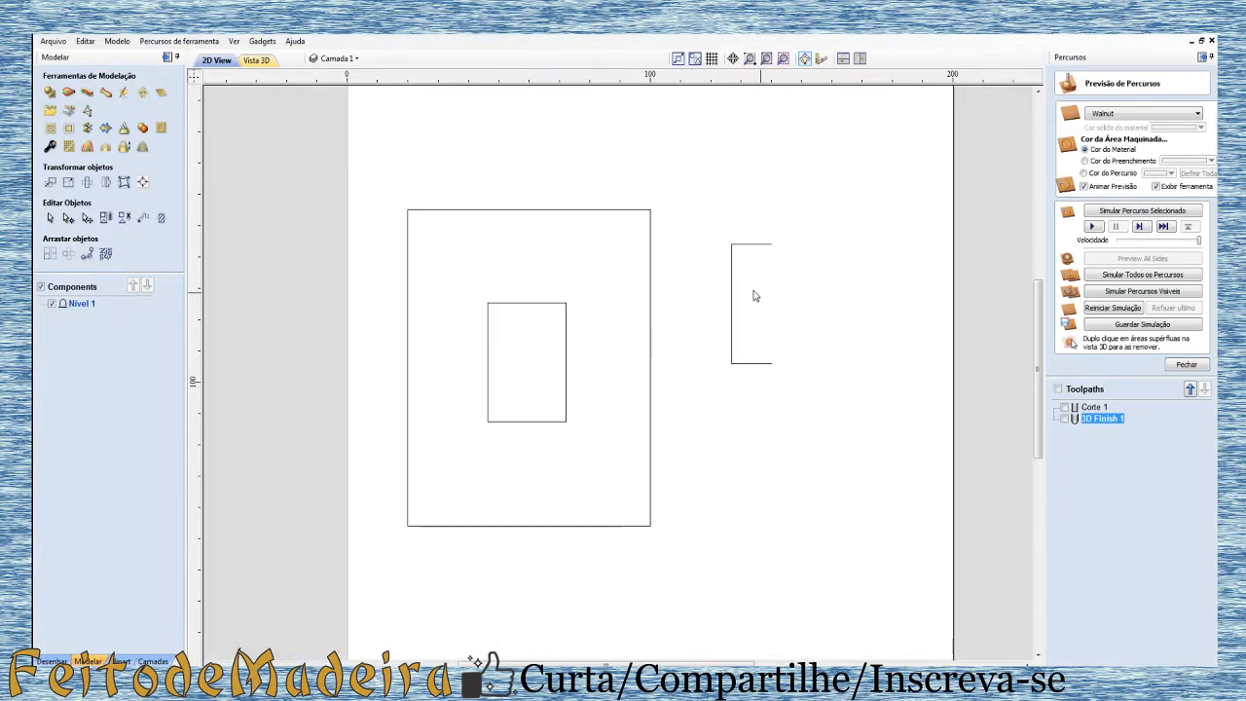
pyautogui.click(566, 359)
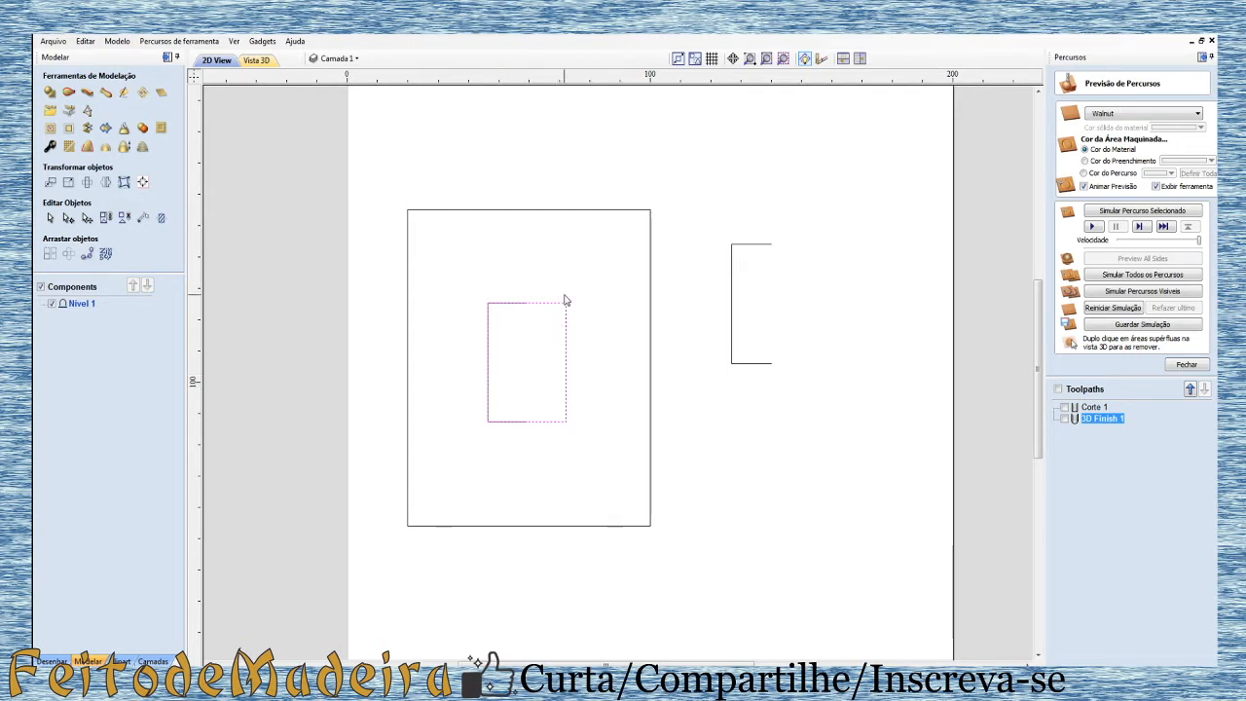
pyautogui.click(567, 374)
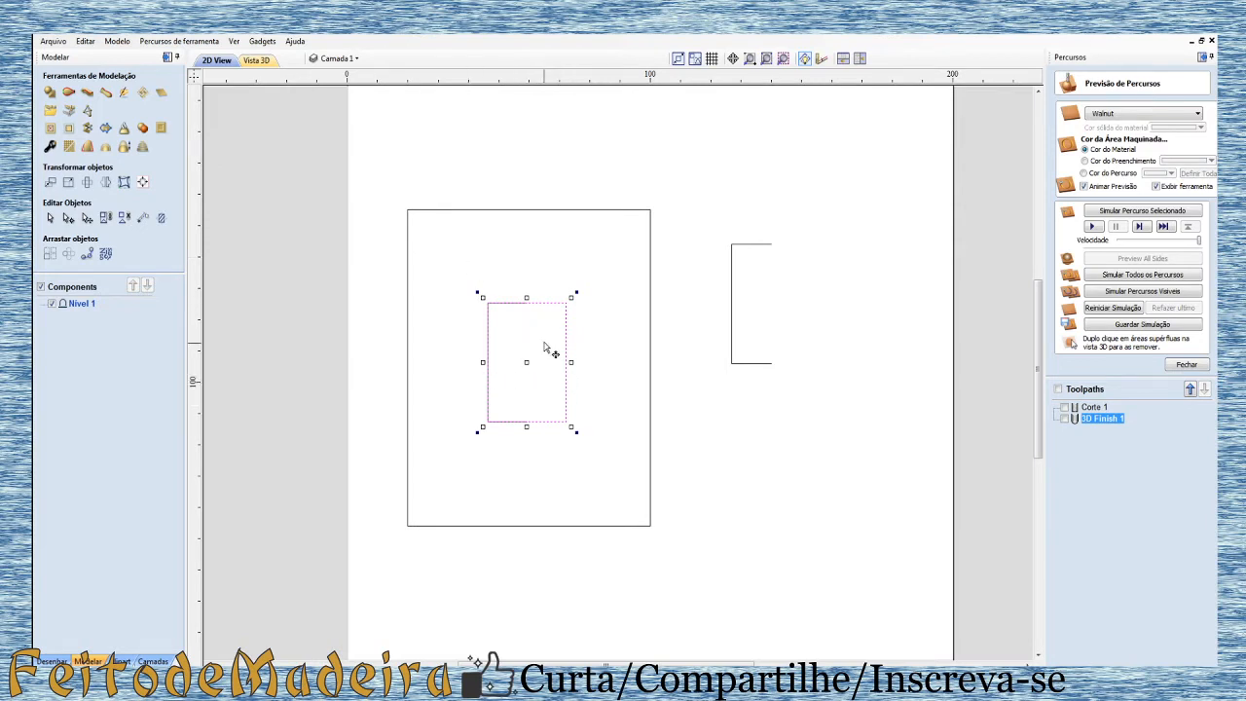
pyautogui.click(502, 219)
pyautogui.click(517, 211)
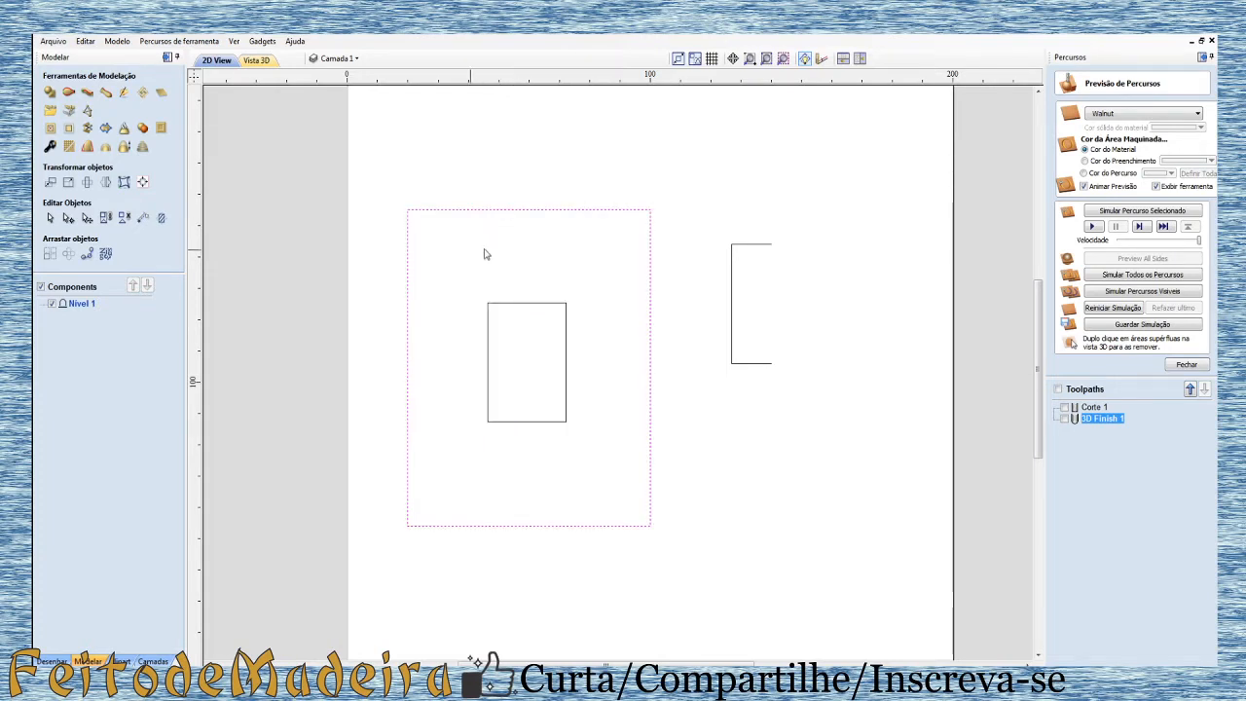
pyautogui.click(566, 386)
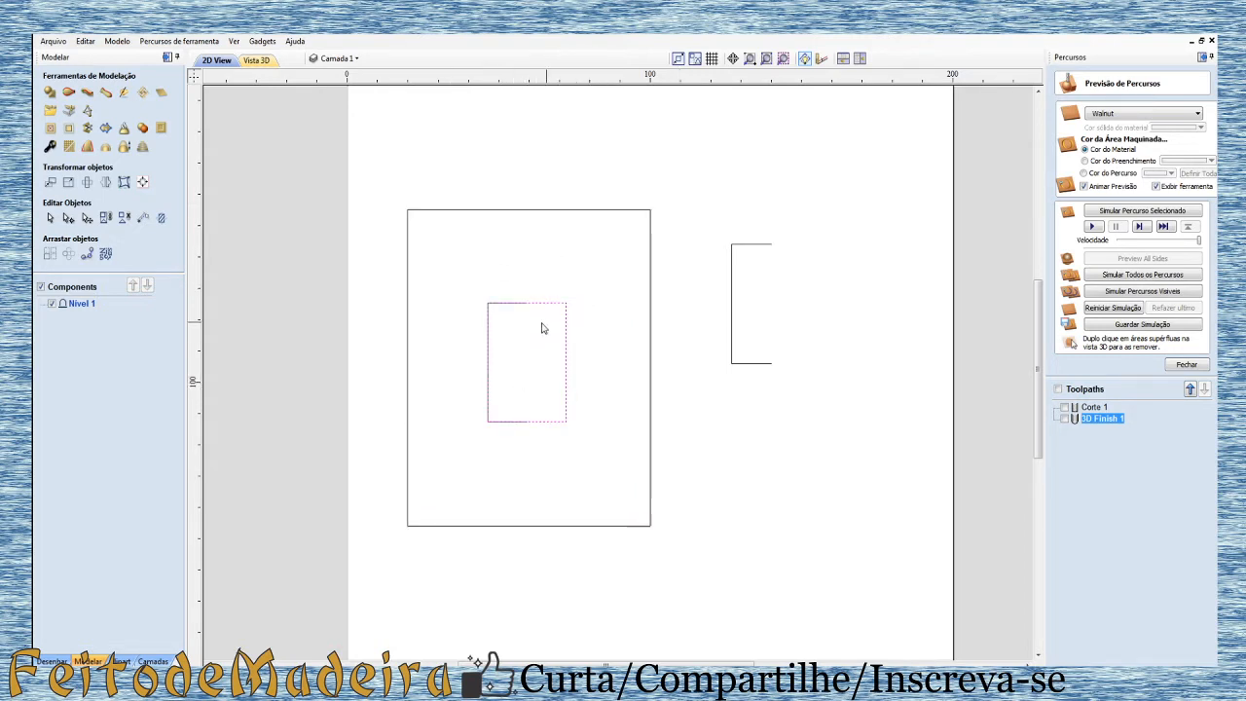
# Step: Delete the original open half-profile that overlaps the small rectangle
pyautogui.scroll(2, 519, 311)
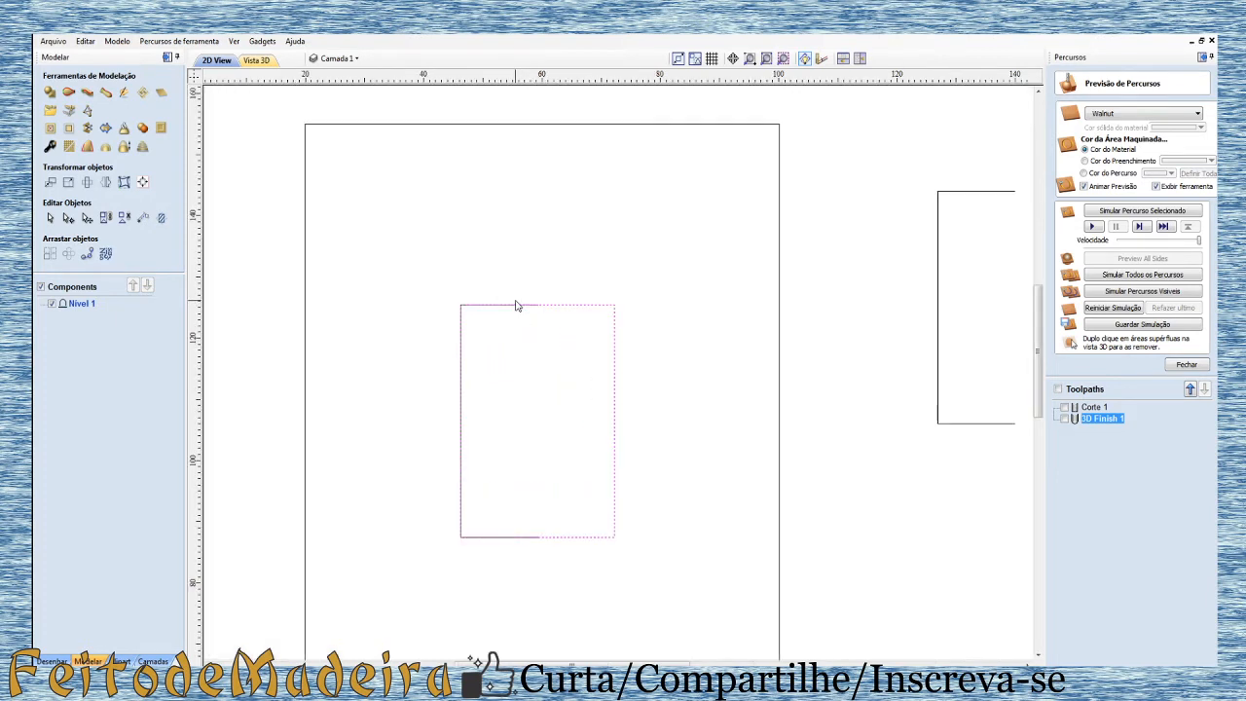
pyautogui.scroll(1, 517, 297)
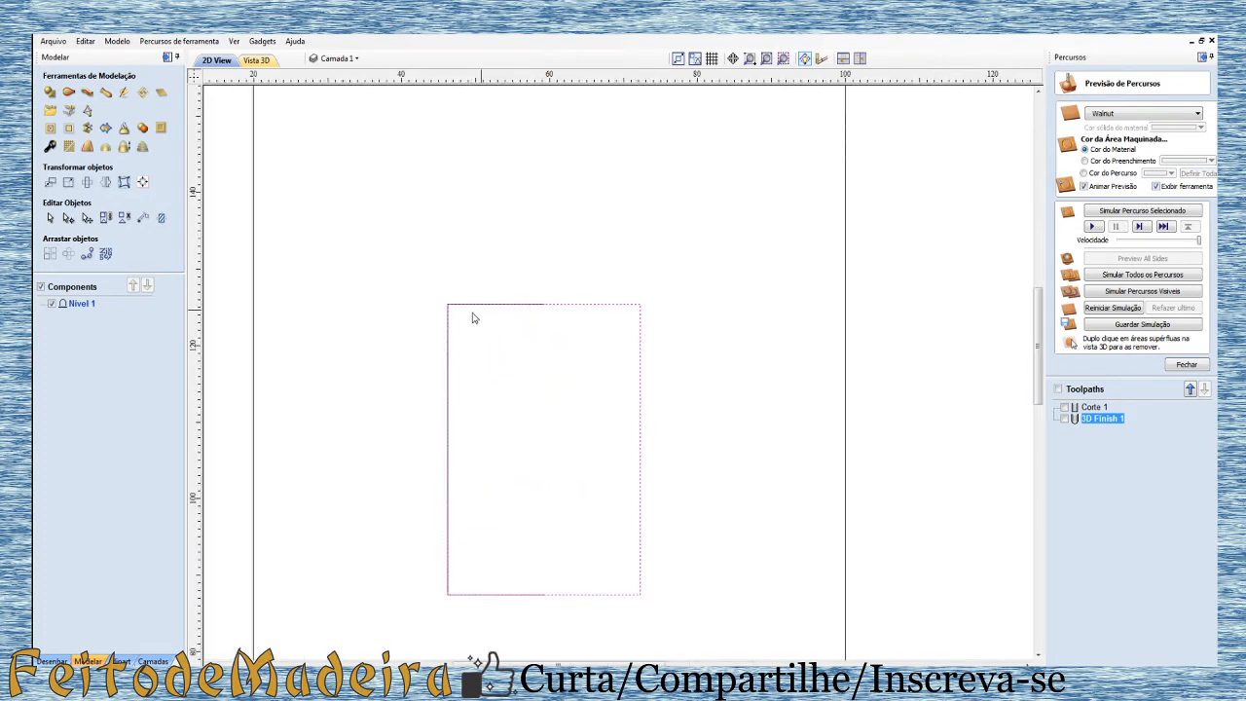
pyautogui.click(505, 305)
pyautogui.click(506, 305)
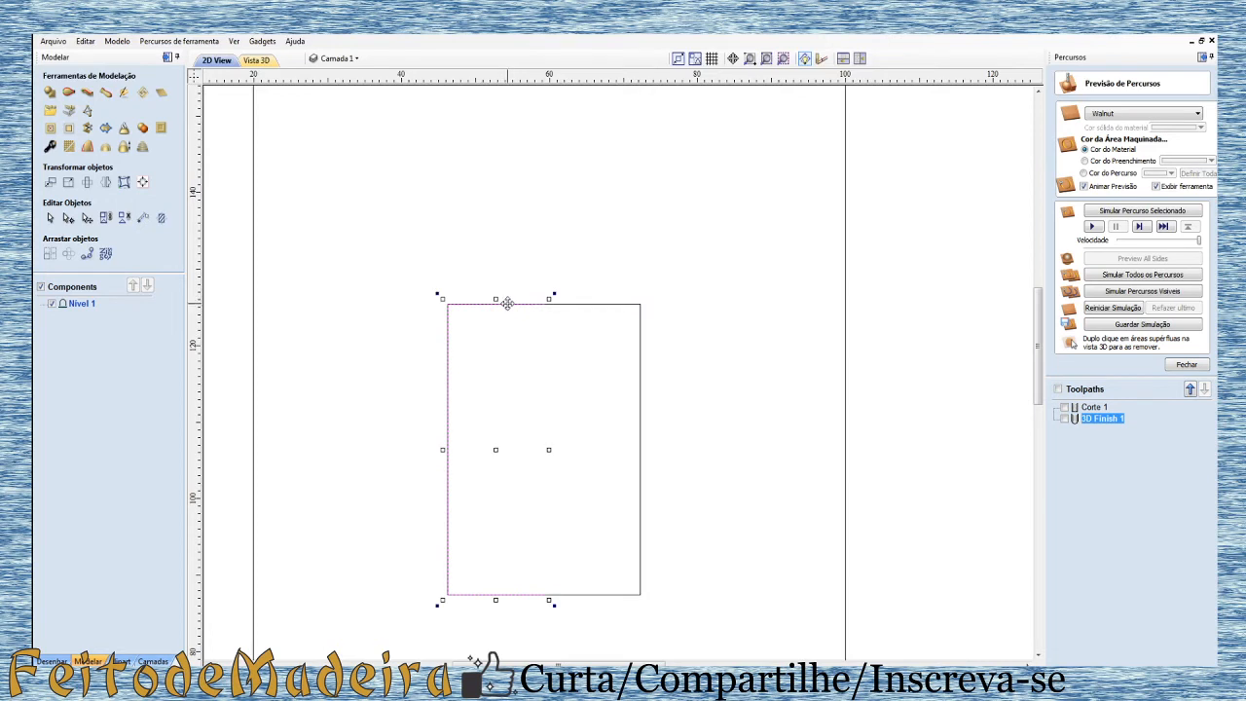
pyautogui.press('Delete')
# Step: Select the small rectangle inside the large one
pyautogui.click(544, 304)
pyautogui.scroll(-2, 574, 296)
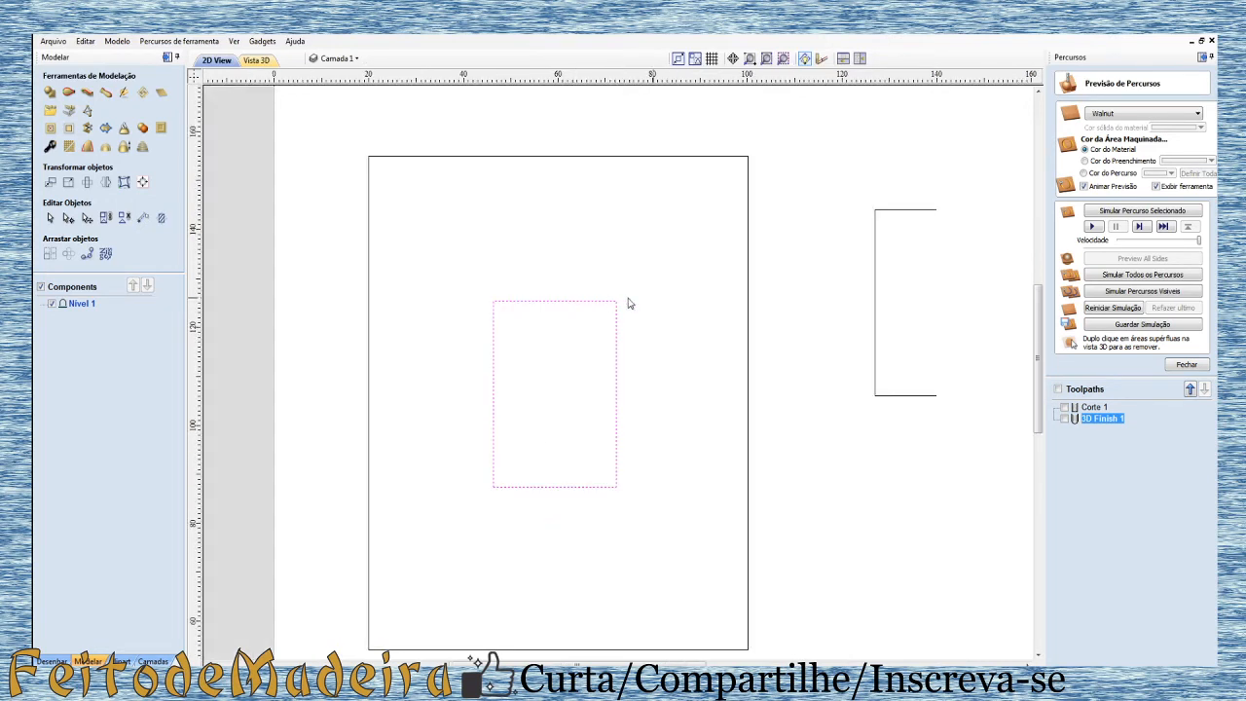
pyautogui.click(748, 364)
pyautogui.click(747, 372)
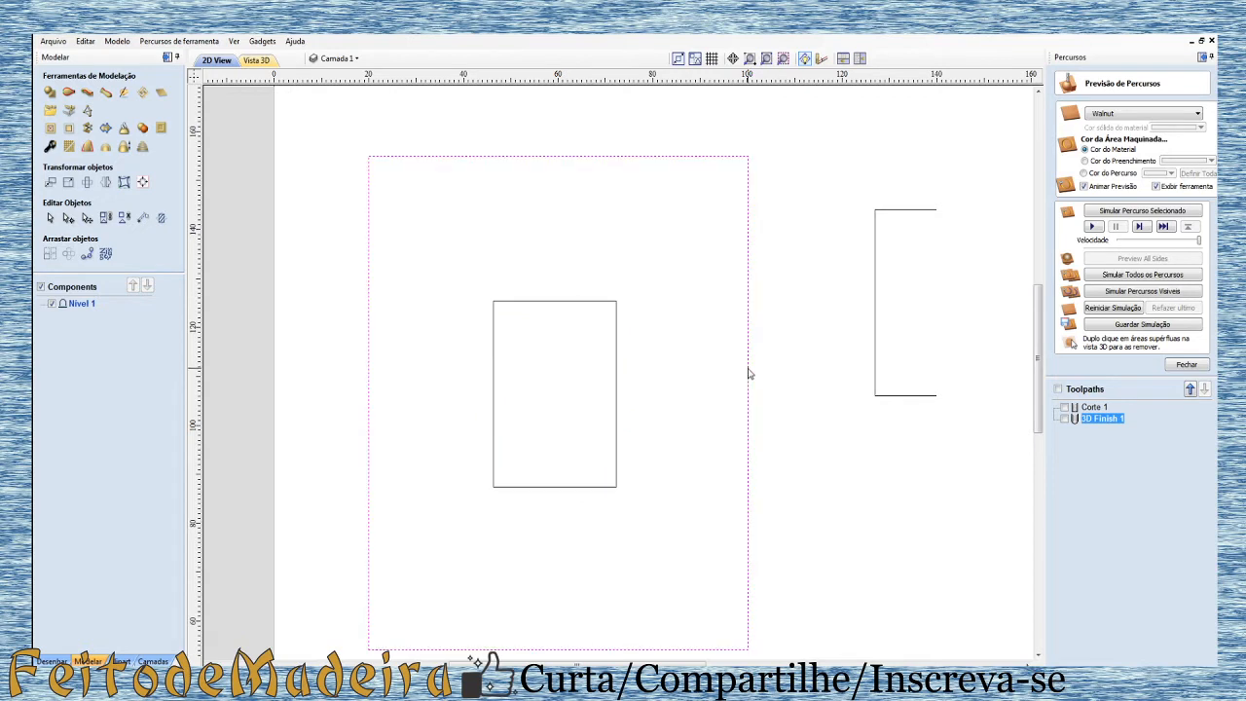
pyautogui.click(547, 304)
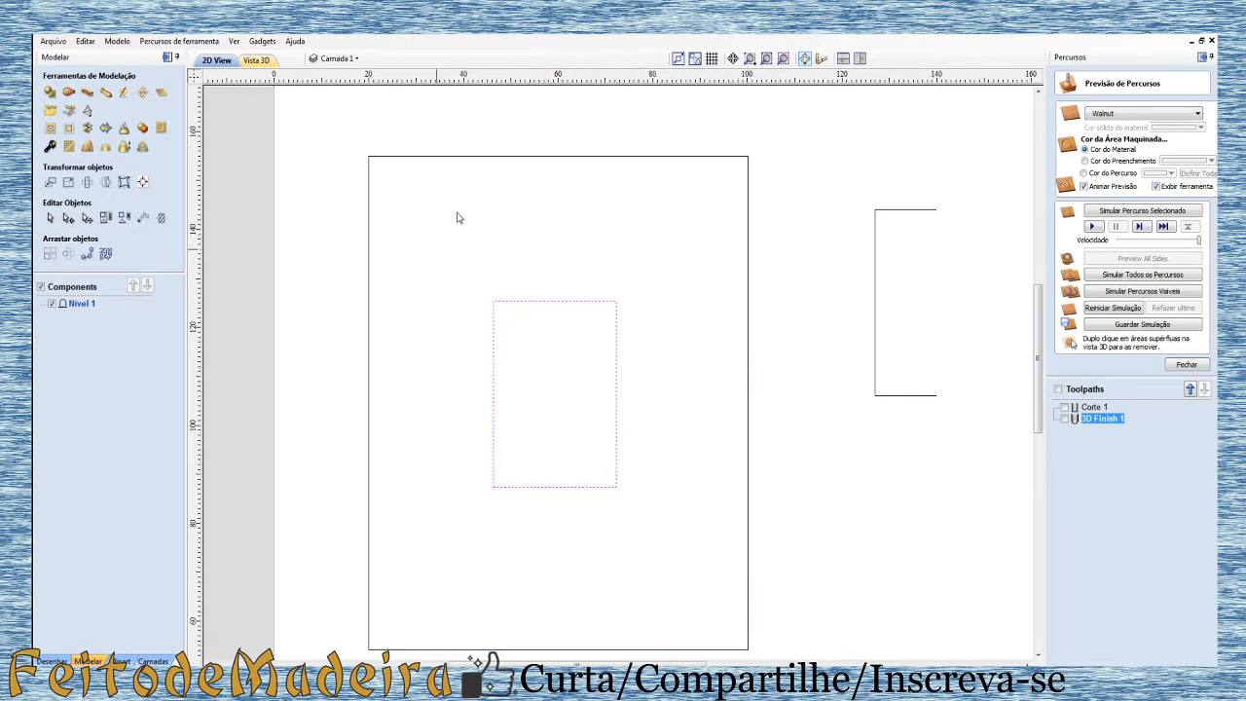
# Step: Place a vertical guide through the middle of the large rectangle, at about X 60 mm, and centre the small rectangle on it
pyautogui.moveTo(221, 371); pyautogui.dragTo(559, 159)
pyautogui.click(581, 302)
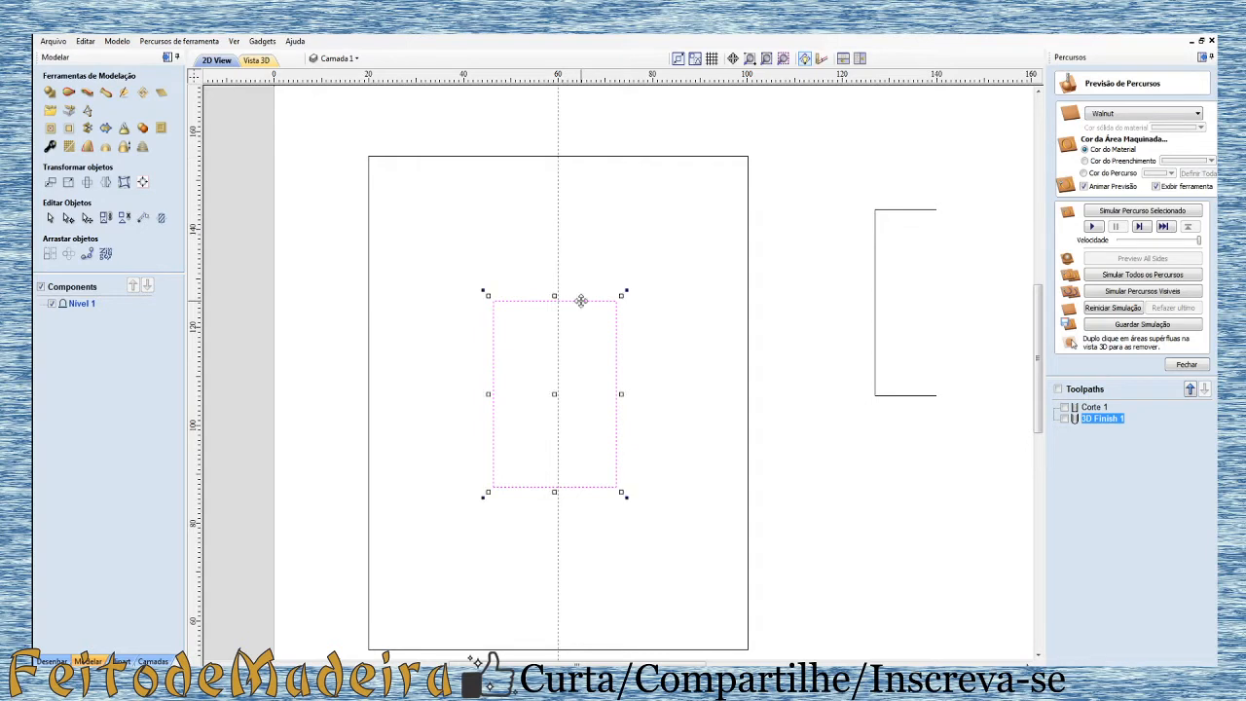
pyautogui.moveTo(555, 301)
pyautogui.mouseDown()
pyautogui.moveTo(640, 252)
pyautogui.moveTo(560, 325)
pyautogui.moveTo(559, 304)
pyautogui.mouseUp()
pyautogui.click(905, 374)
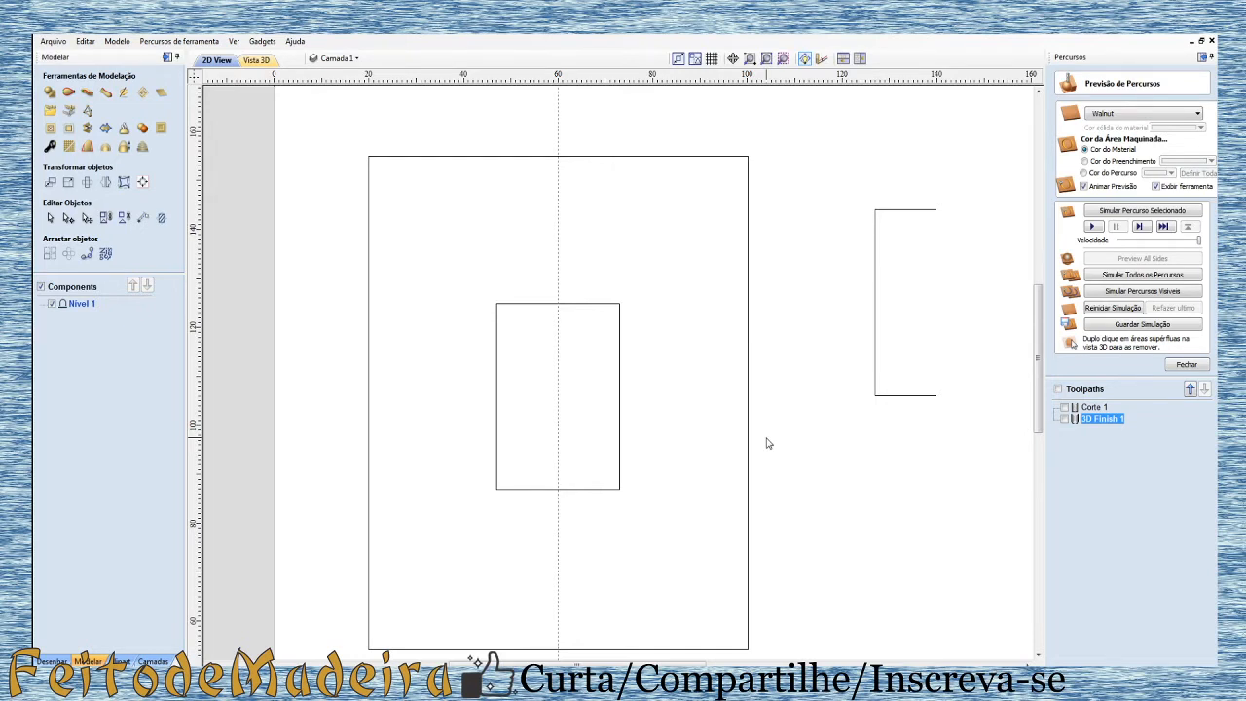
# Step: Draw a vertical polyline through the small rectangle, from the midpoint of its upper edge to the midpoint of its lower edge
pyautogui.click(620, 389)
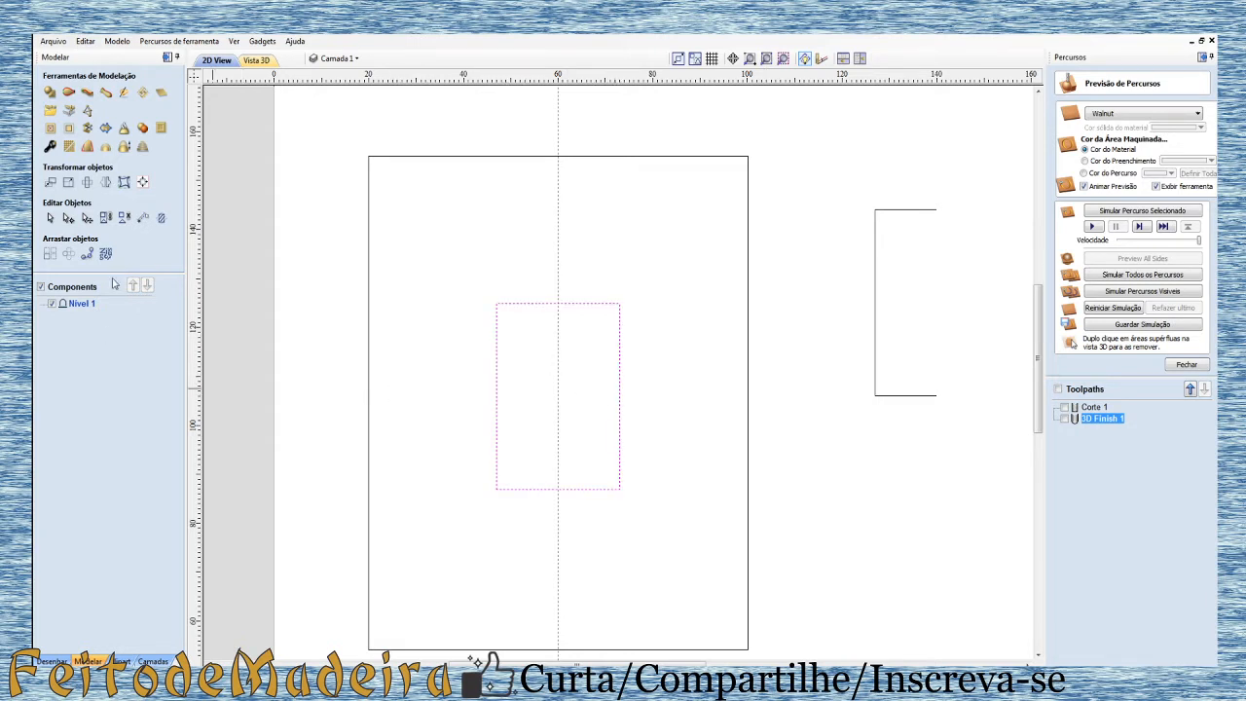
pyautogui.click(50, 661)
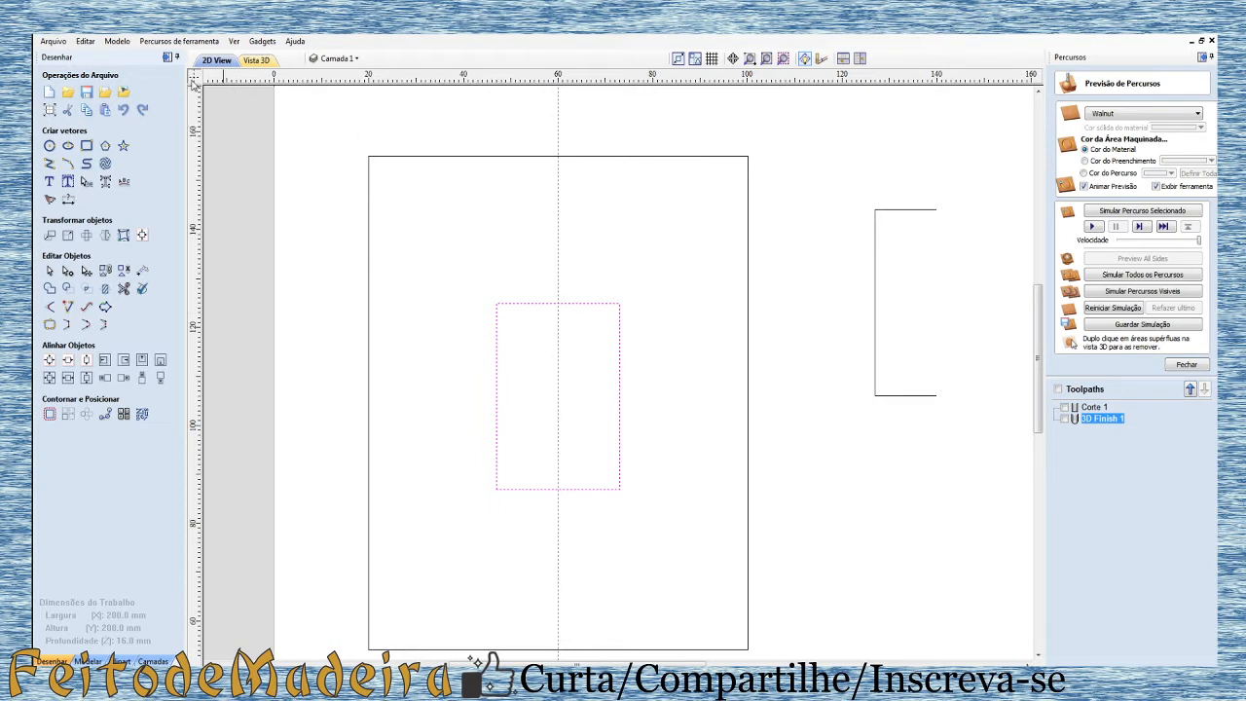
pyautogui.click(50, 162)
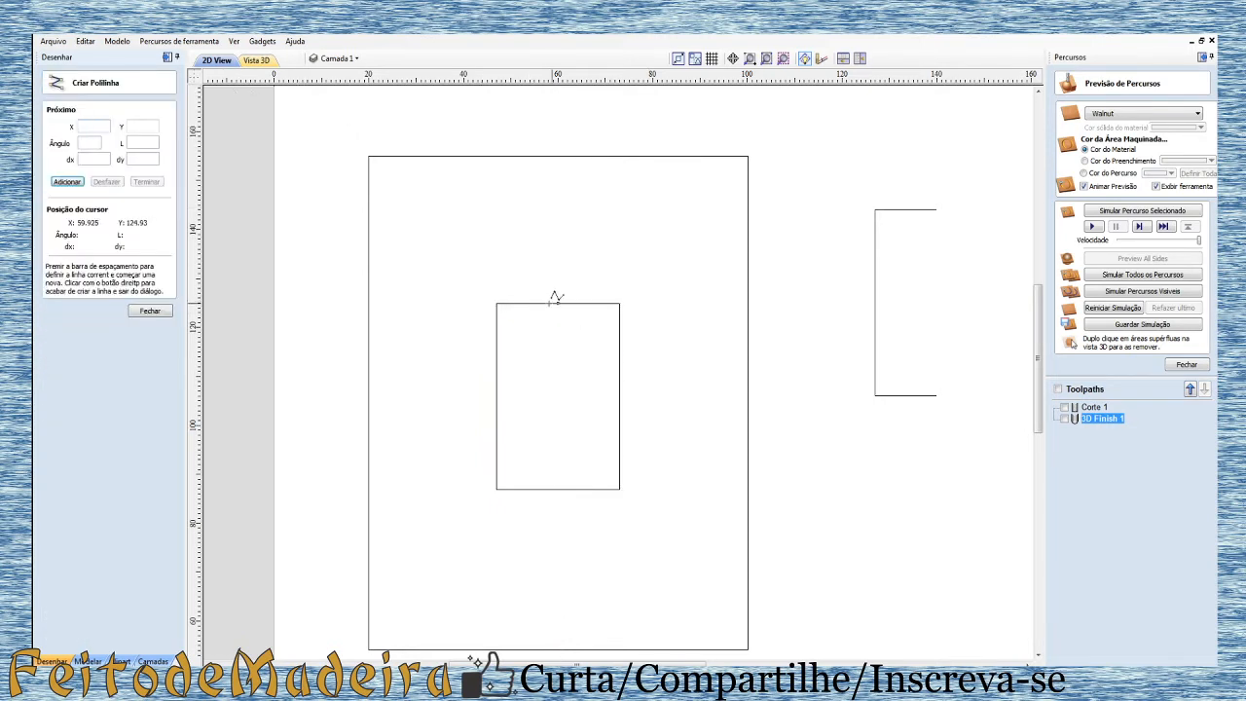
pyautogui.click(558, 302)
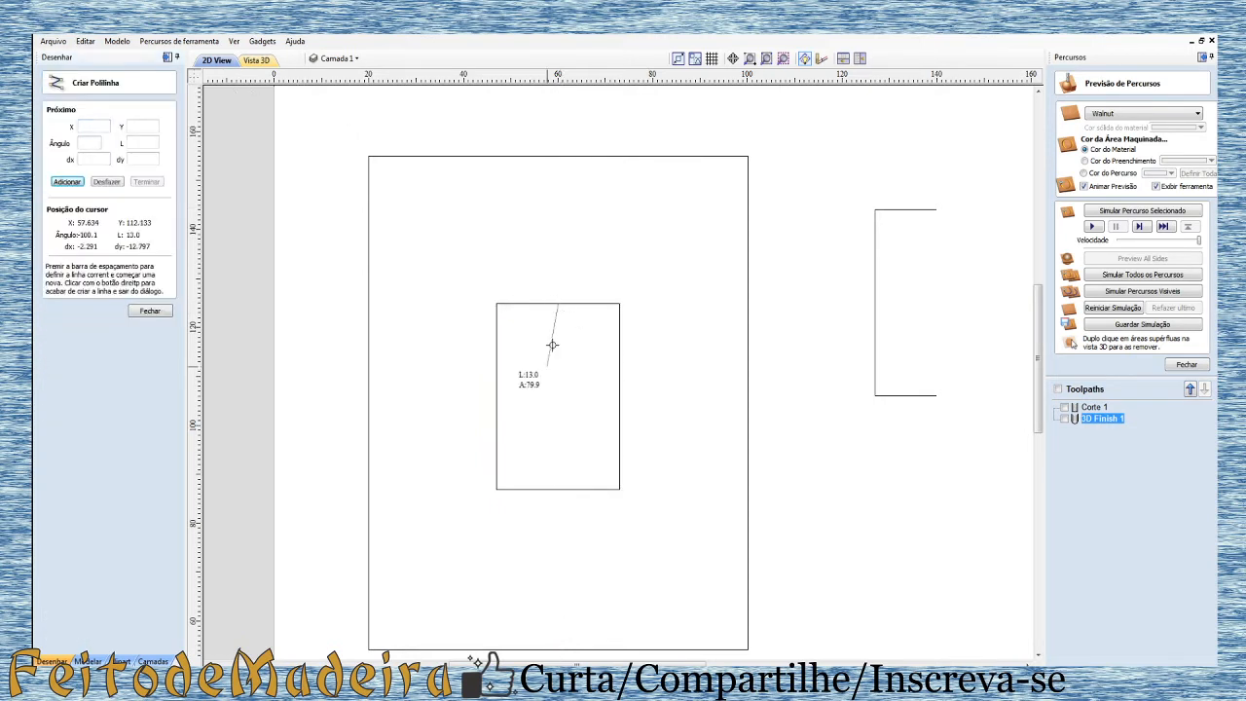
pyautogui.click(560, 489)
pyautogui.rightClick(576, 498)
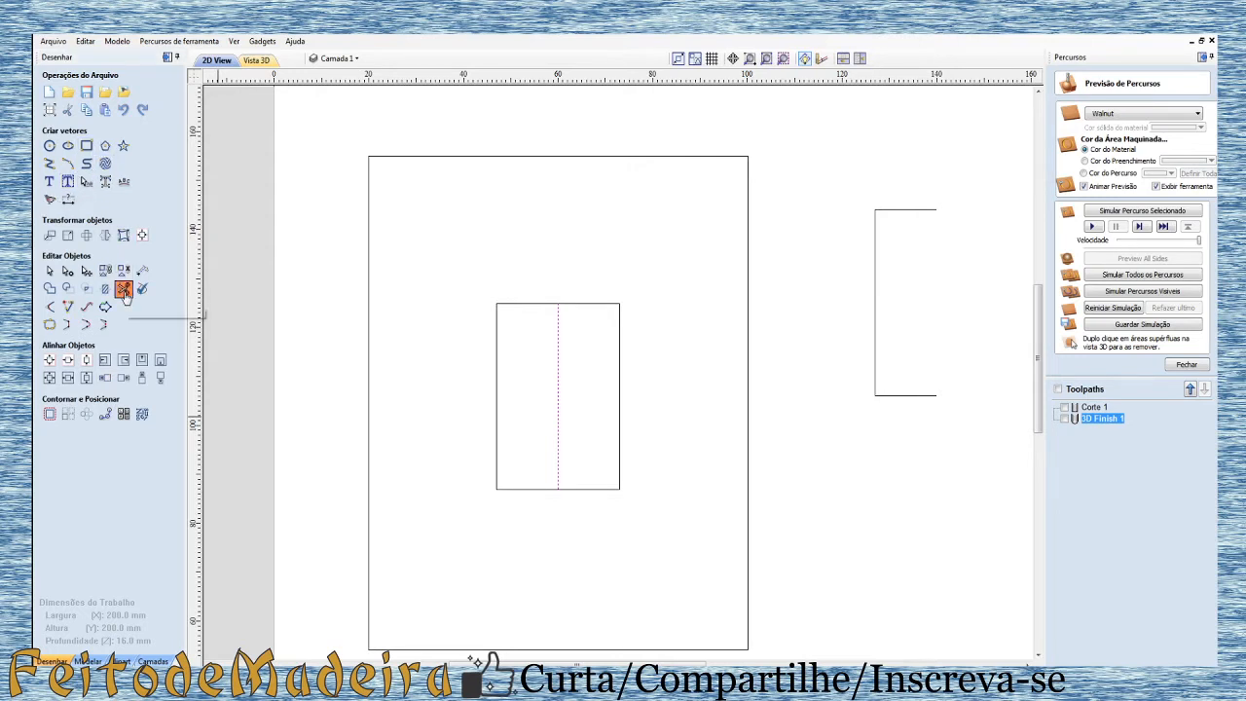
# Step: Trim away the right half of the small rectangle and its centre line, leaving an open half-profile
pyautogui.click(124, 288)
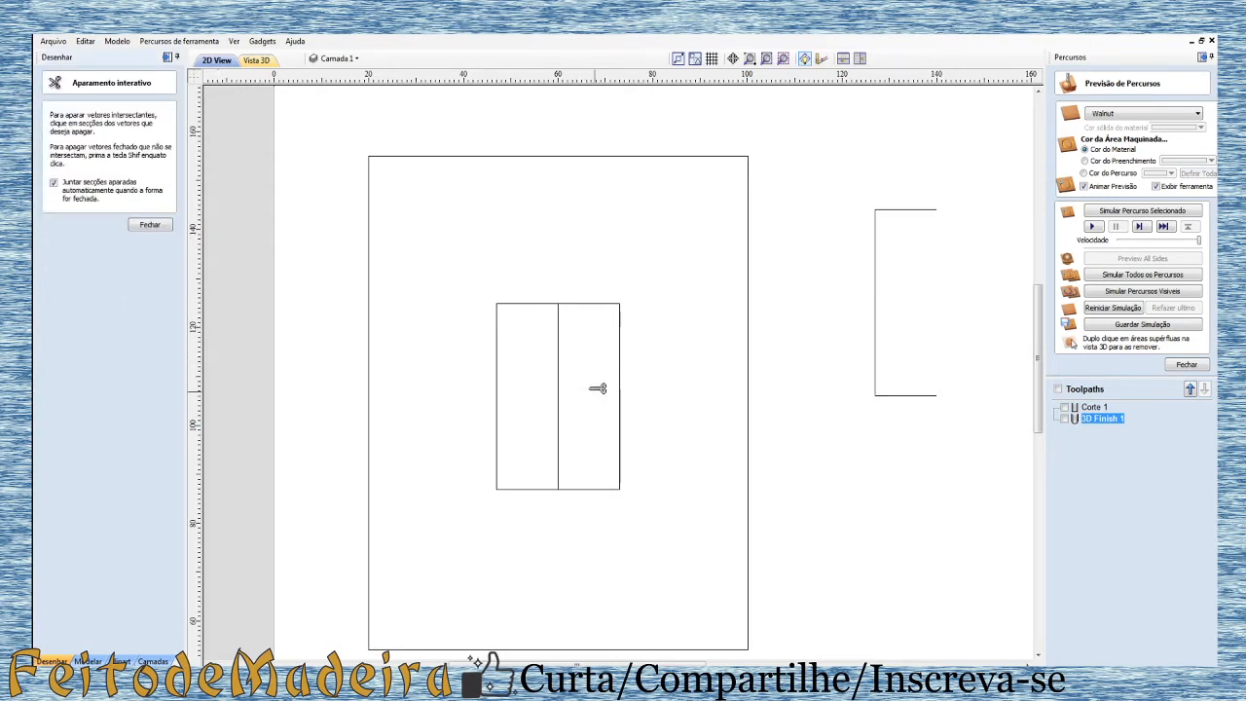
pyautogui.click(625, 406)
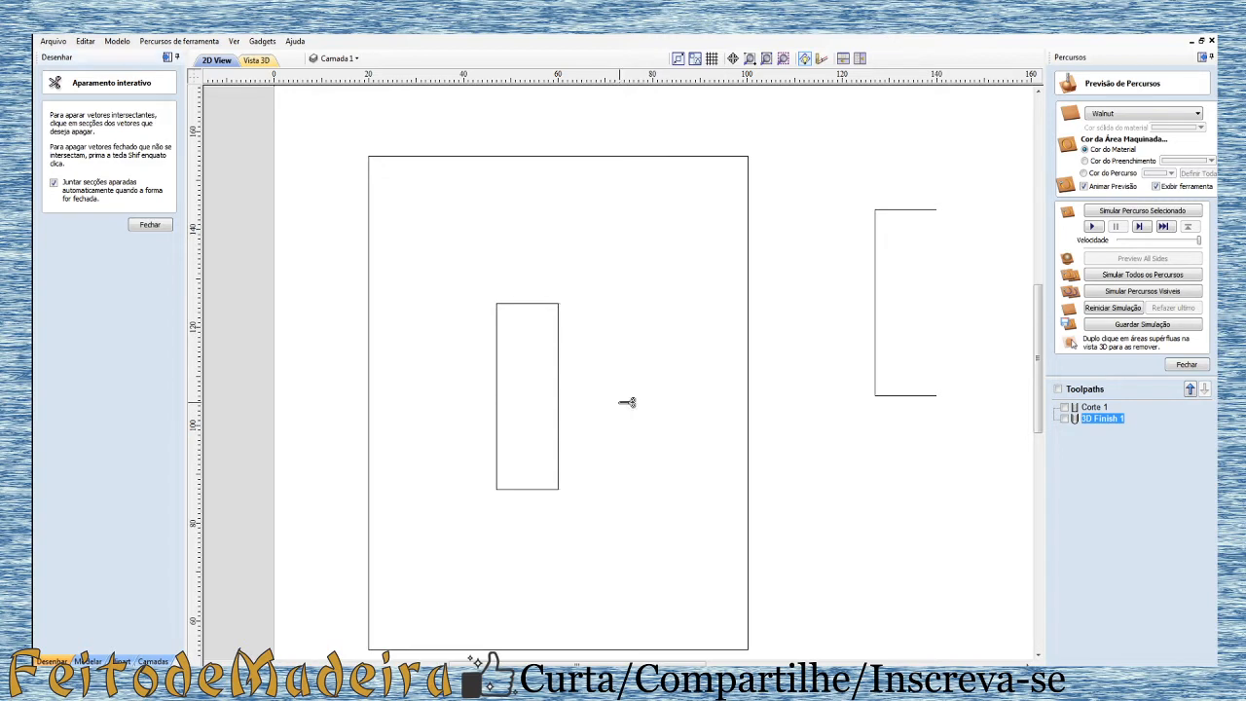
pyautogui.click(557, 400)
pyautogui.click(148, 225)
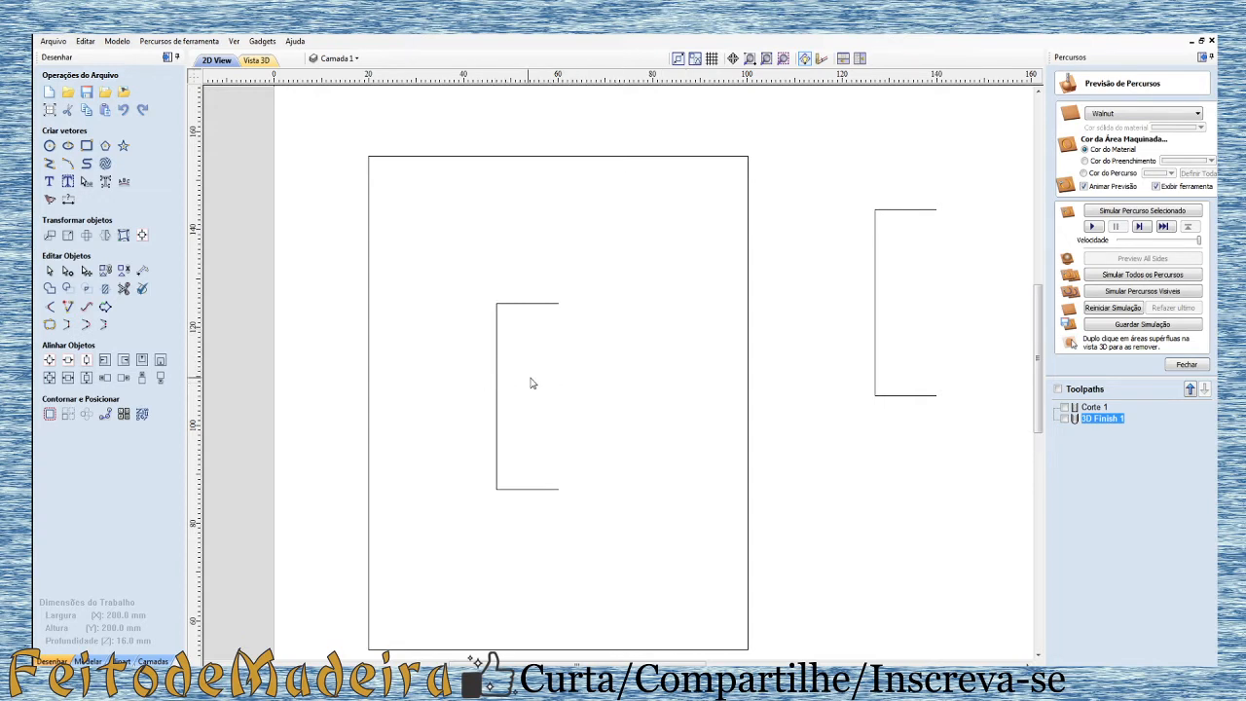
# Step: Turn the open half-profile inside the large rectangle with Turn and Spin, set to subtract, and check the recess in 3D
pyautogui.click(499, 421)
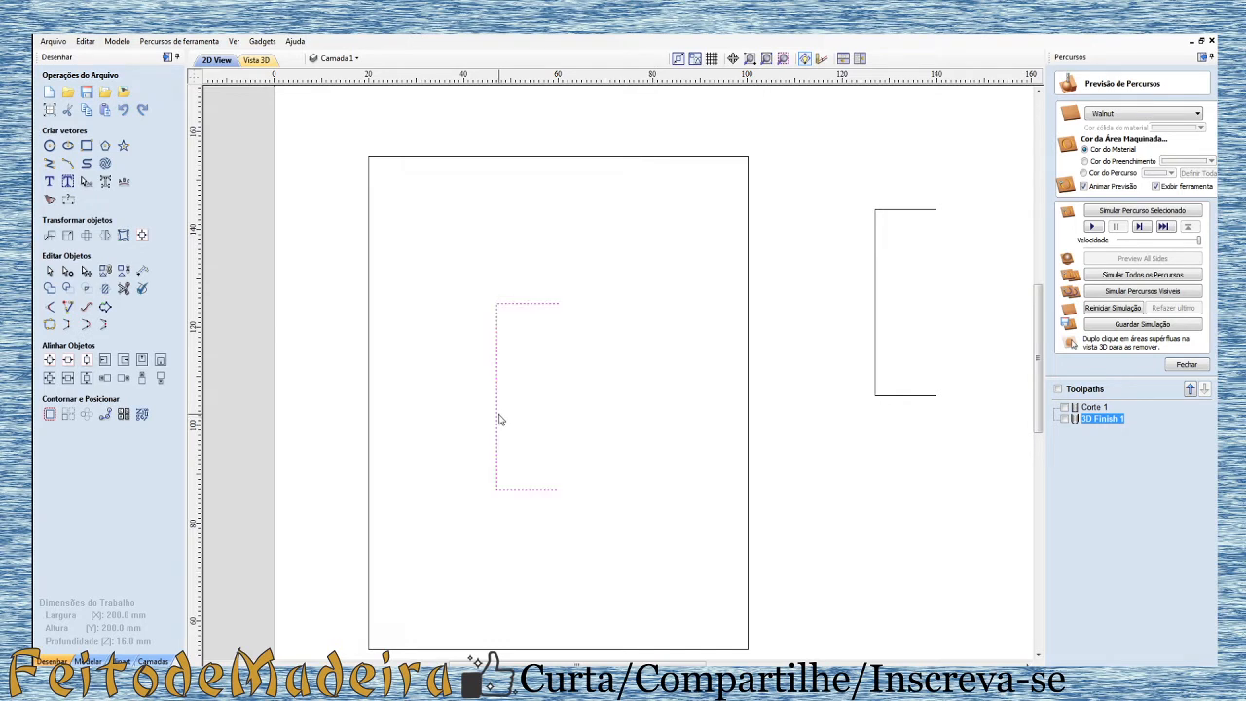
pyautogui.click(88, 660)
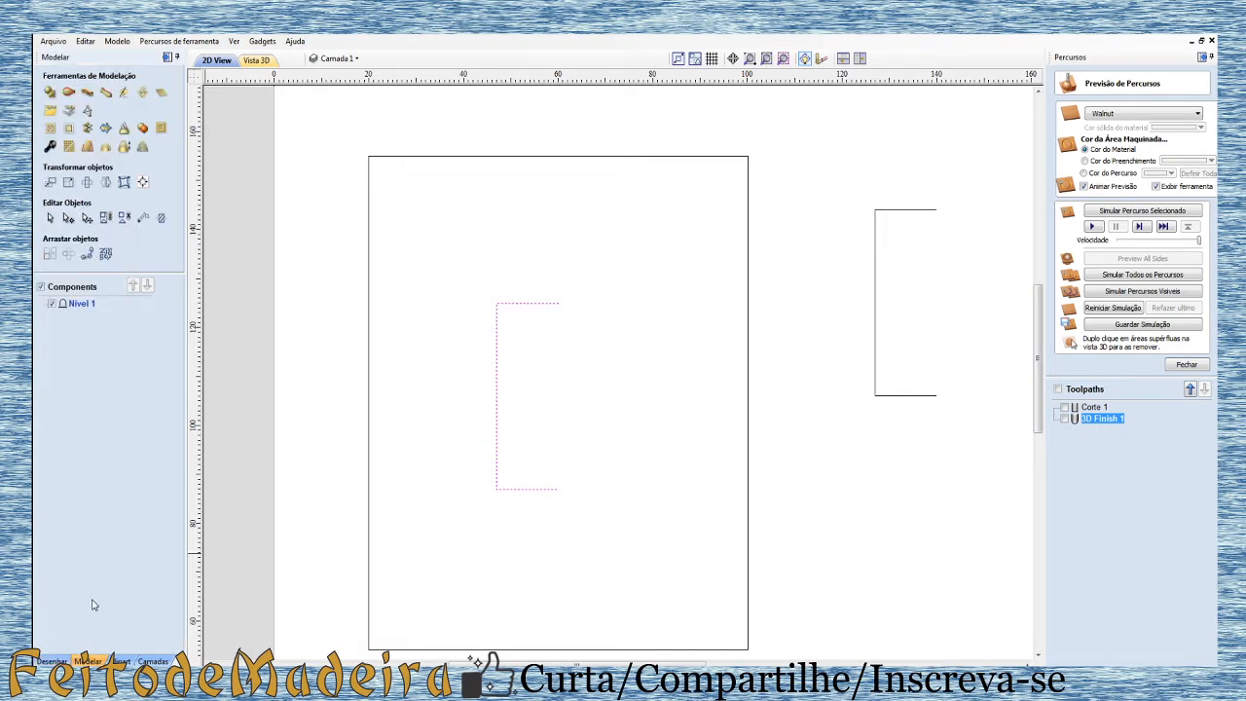
pyautogui.click(105, 92)
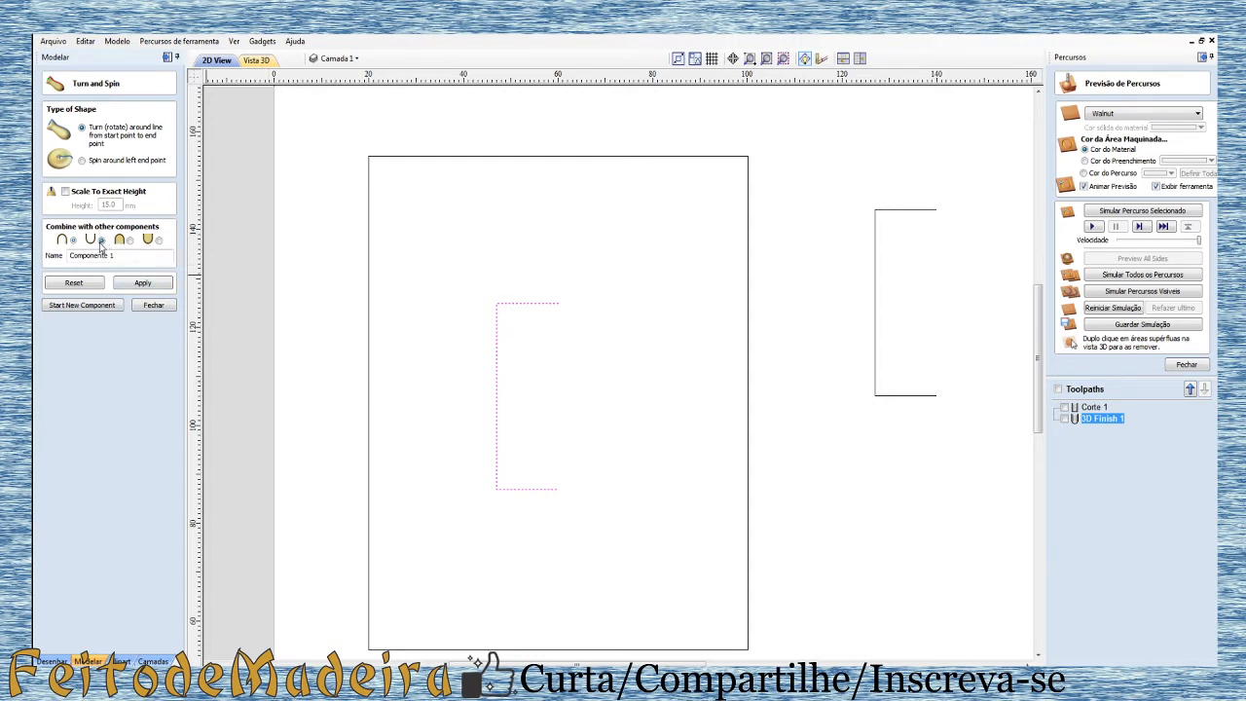
pyautogui.click(148, 285)
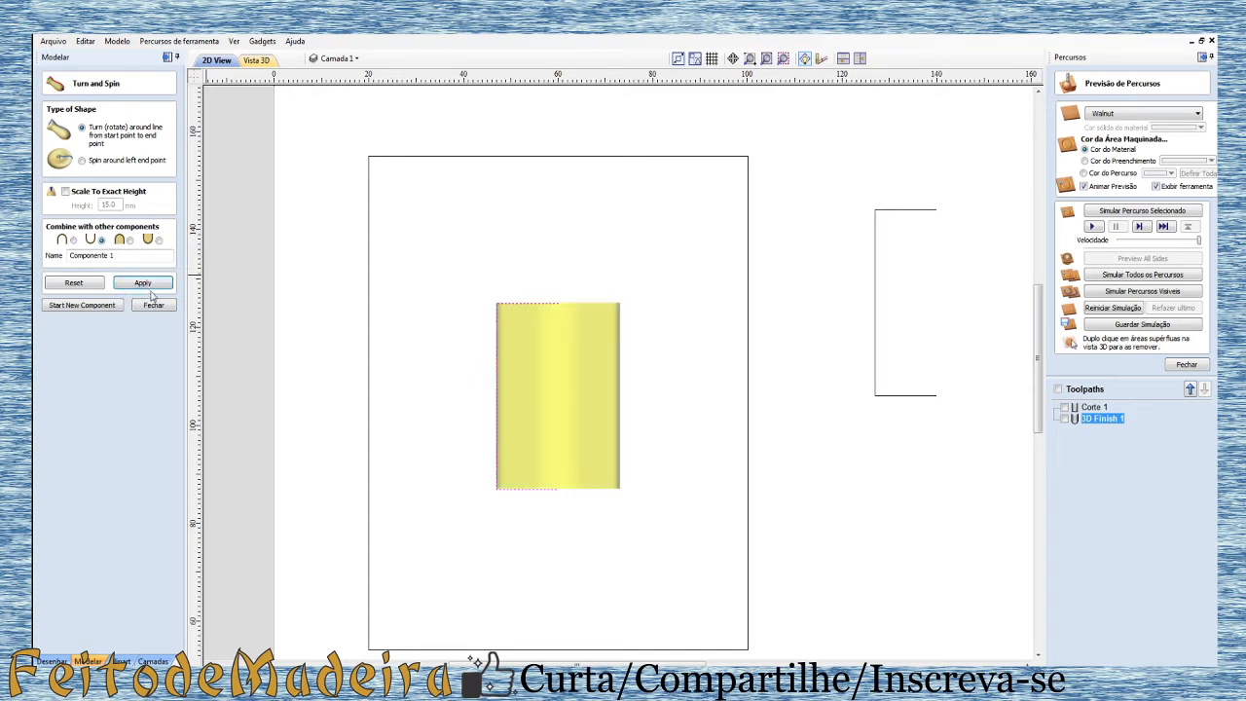
pyautogui.click(256, 61)
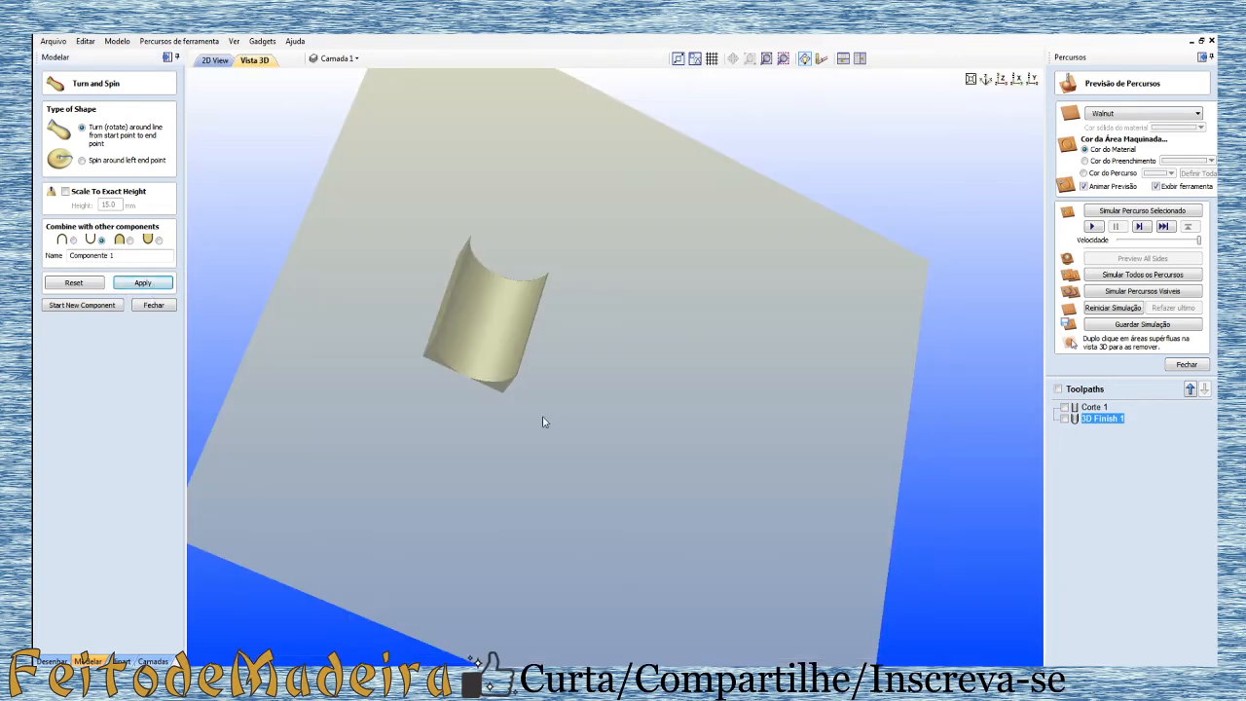
pyautogui.moveTo(543, 421); pyautogui.dragTo(474, 428)
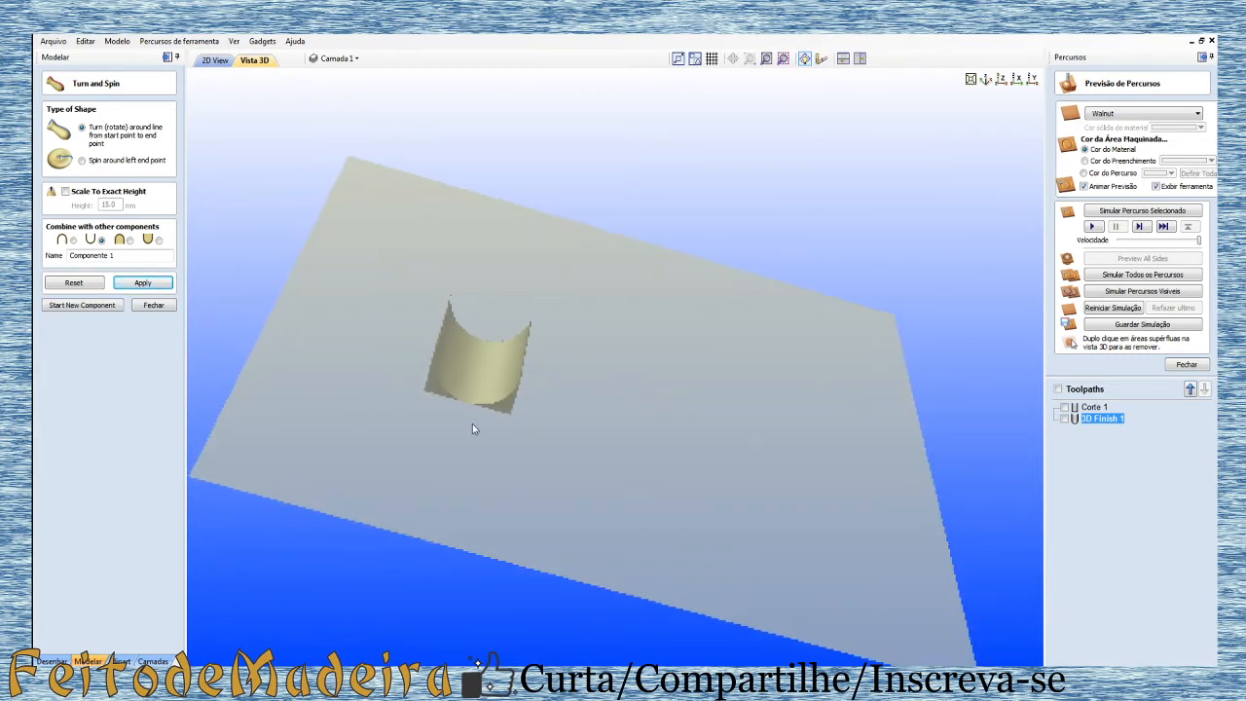
# Step: Recalculate the existing 2D profile toolpath Corte 1 with the large outer rectangle selected
pyautogui.click(215, 61)
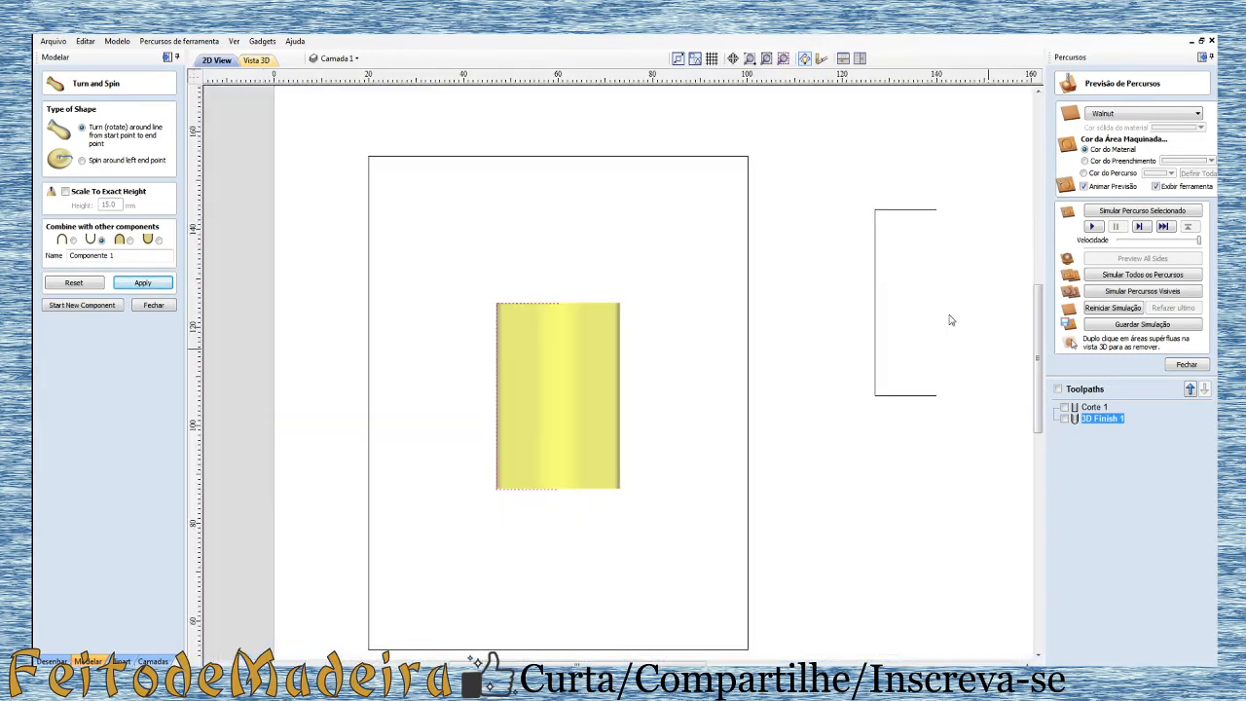
pyautogui.click(1094, 407)
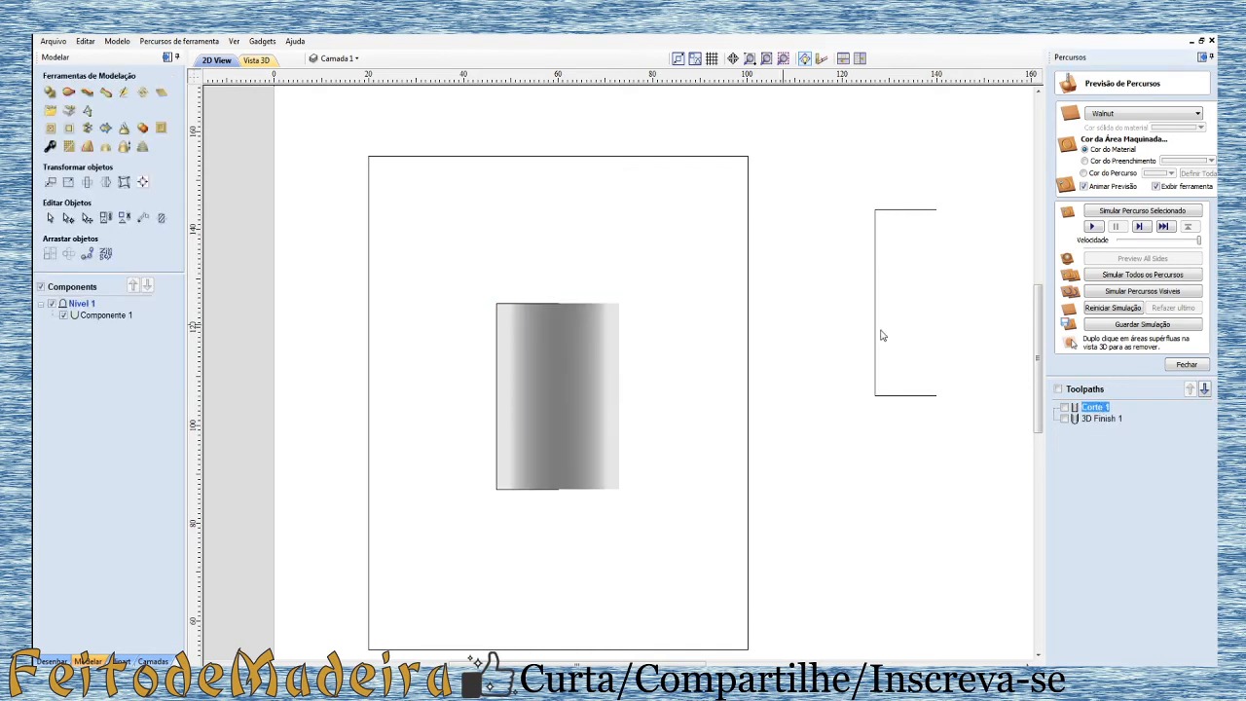
pyautogui.click(570, 156)
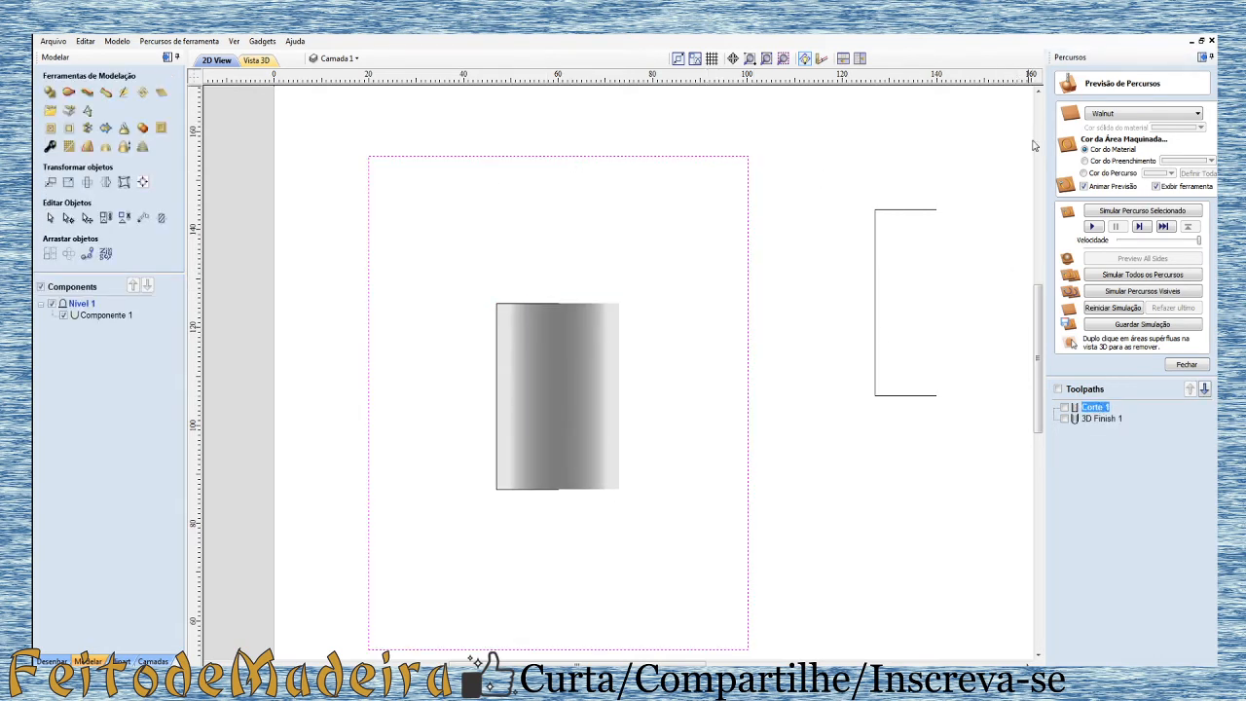
pyautogui.click(1185, 366)
pyautogui.doubleClick(1094, 331)
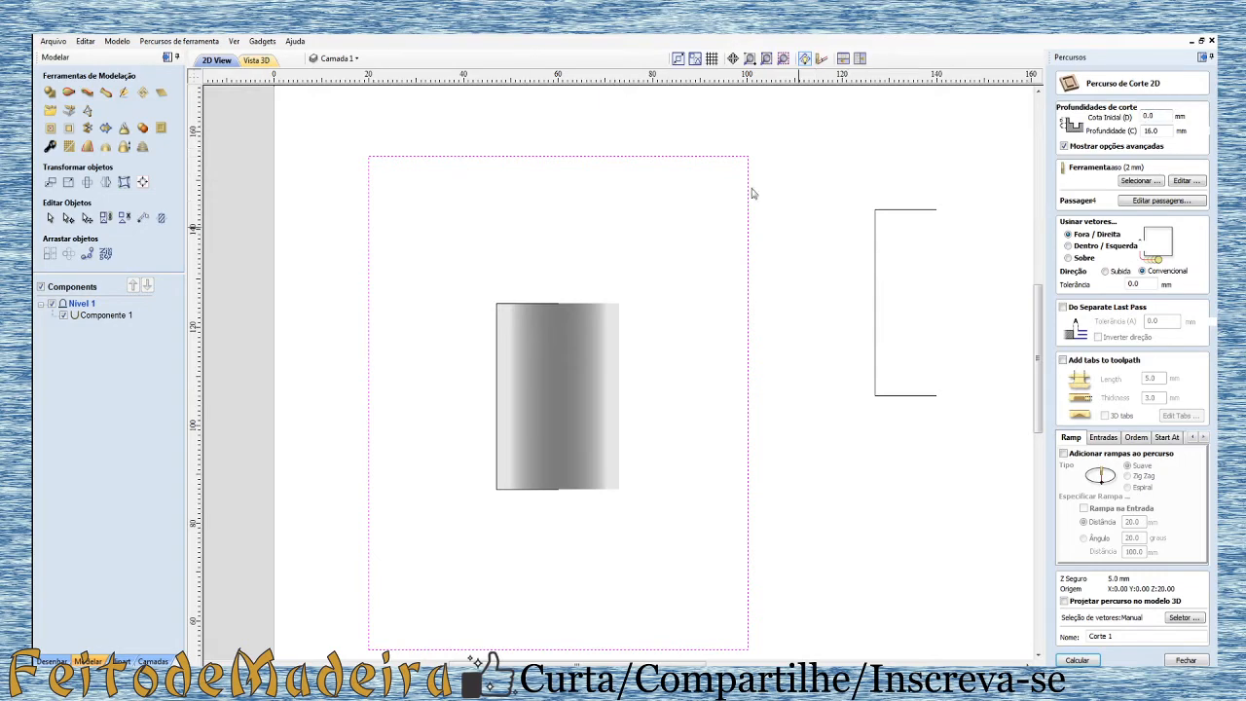
pyautogui.click(1076, 660)
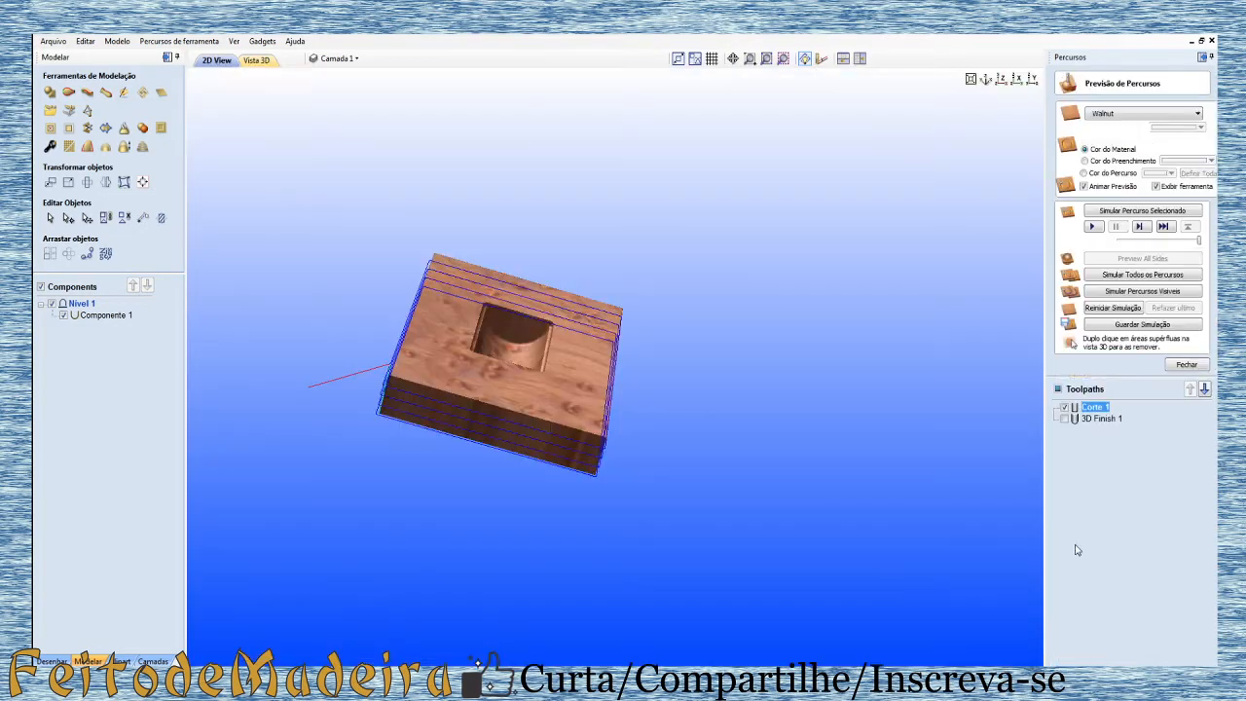
# Step: Reset the preview, simulate the Corte 1 cut on the fresh material, and remove the waste around the block
pyautogui.click(1100, 308)
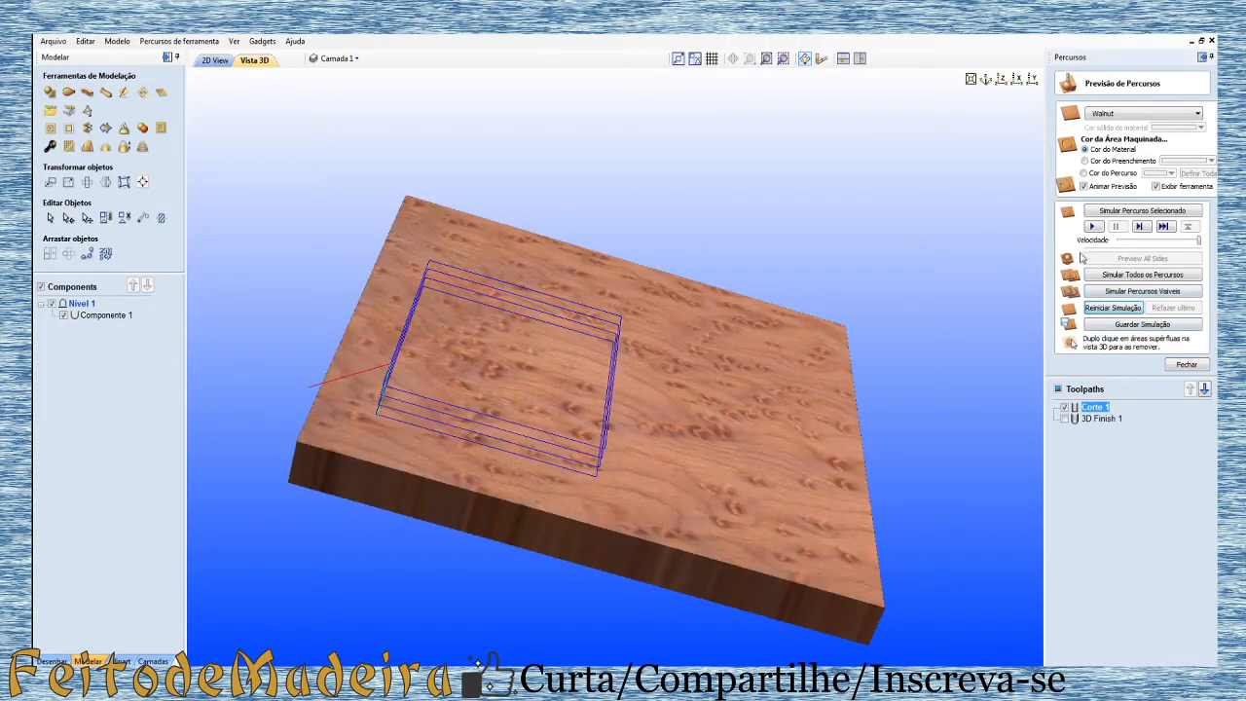
pyautogui.click(1091, 226)
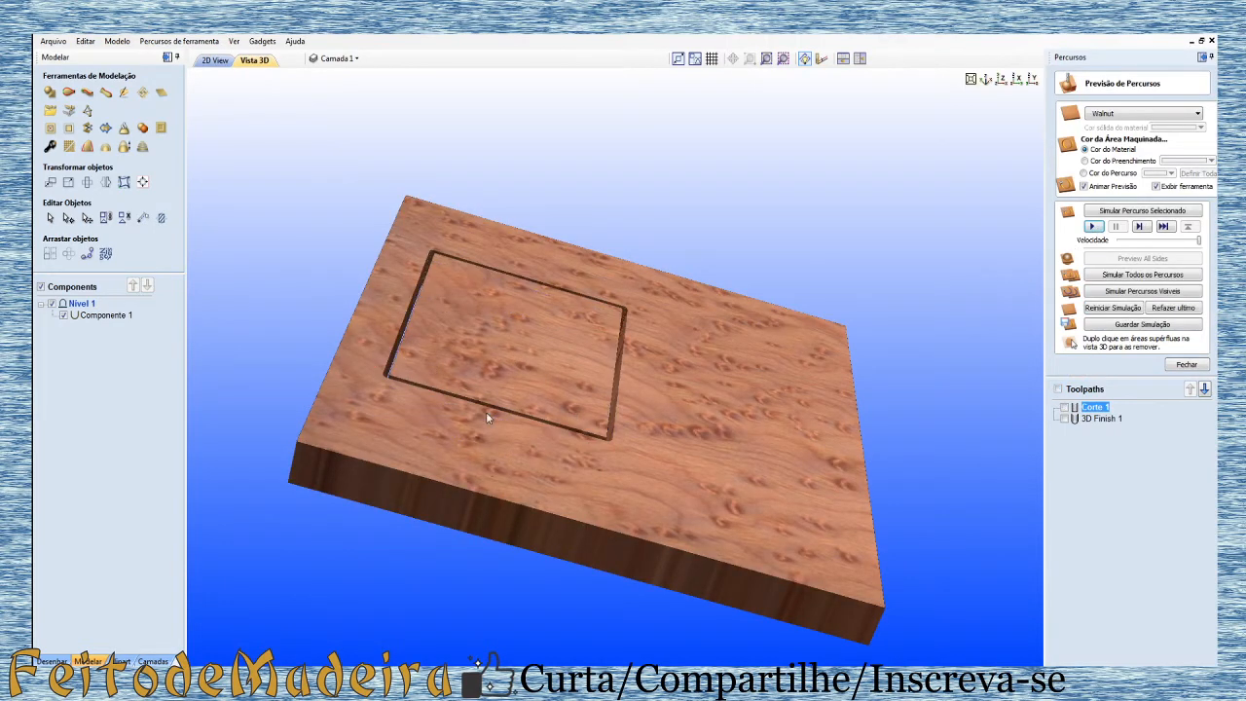
pyautogui.moveTo(485, 411); pyautogui.dragTo(550, 489)
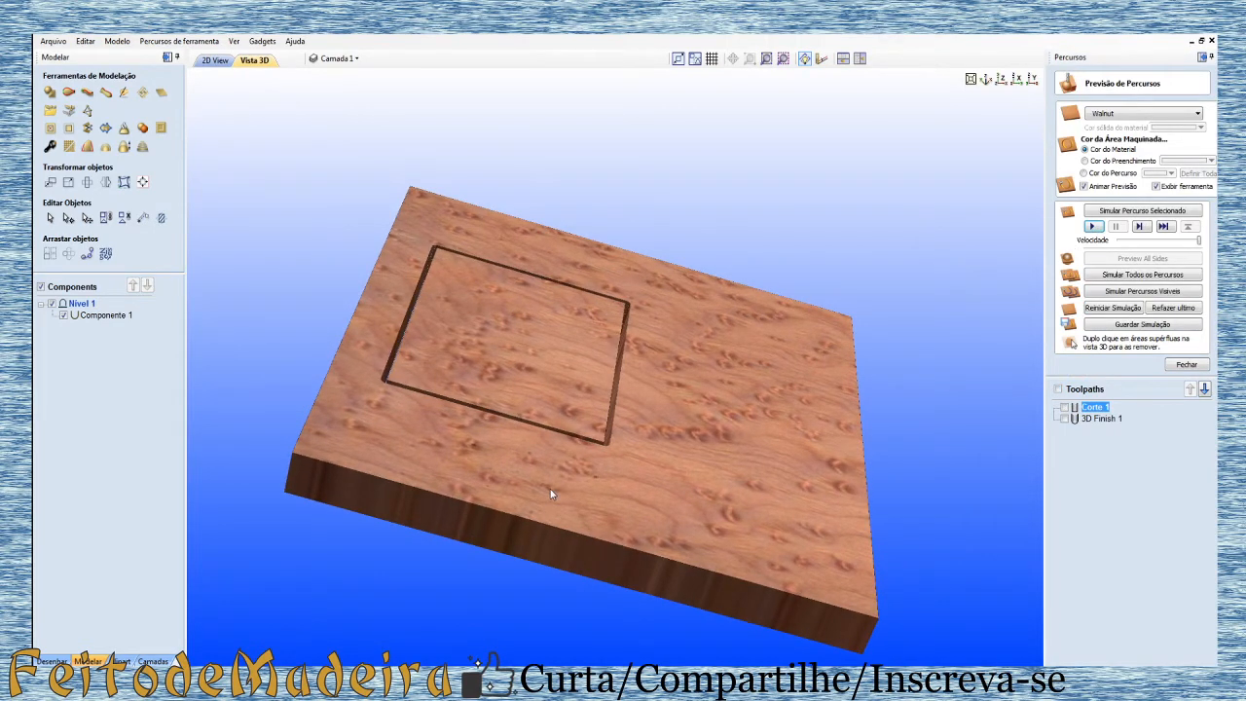
pyautogui.doubleClick(550, 489)
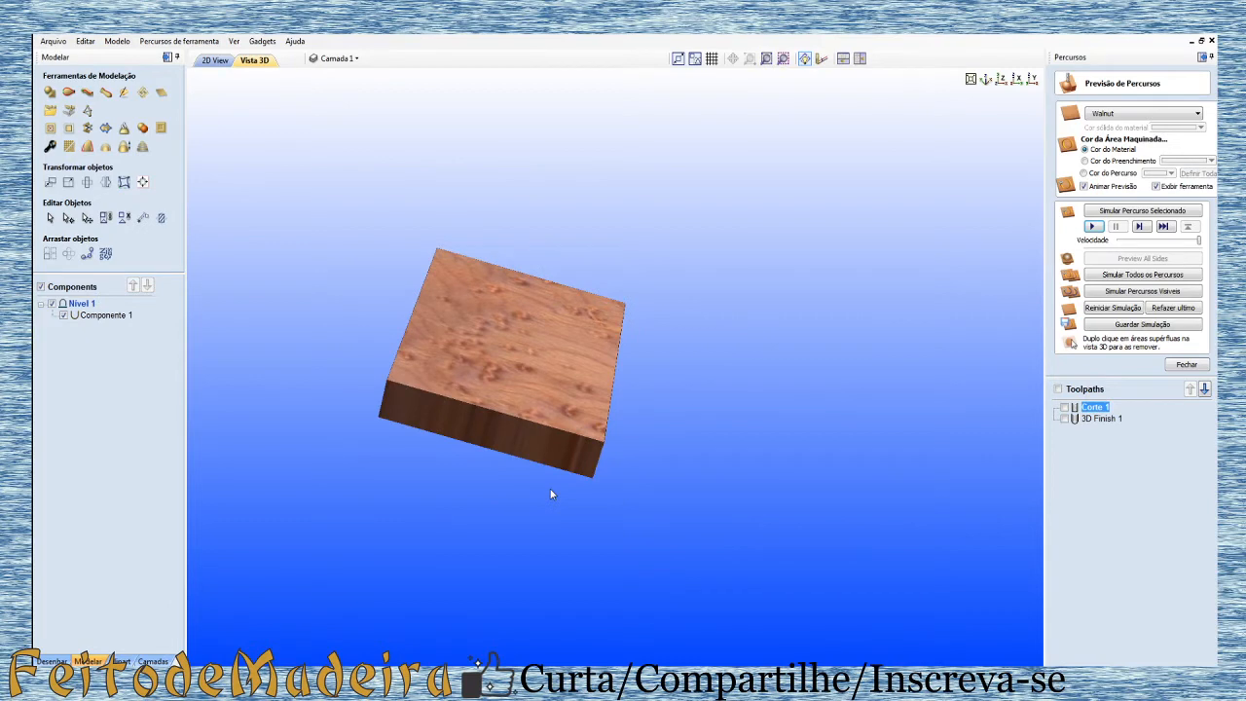
# Step: Create a 3D finishing toolpath within the model boundary with a boundary offset of 3 mm, and calculate it
pyautogui.click(1195, 364)
pyautogui.click(216, 60)
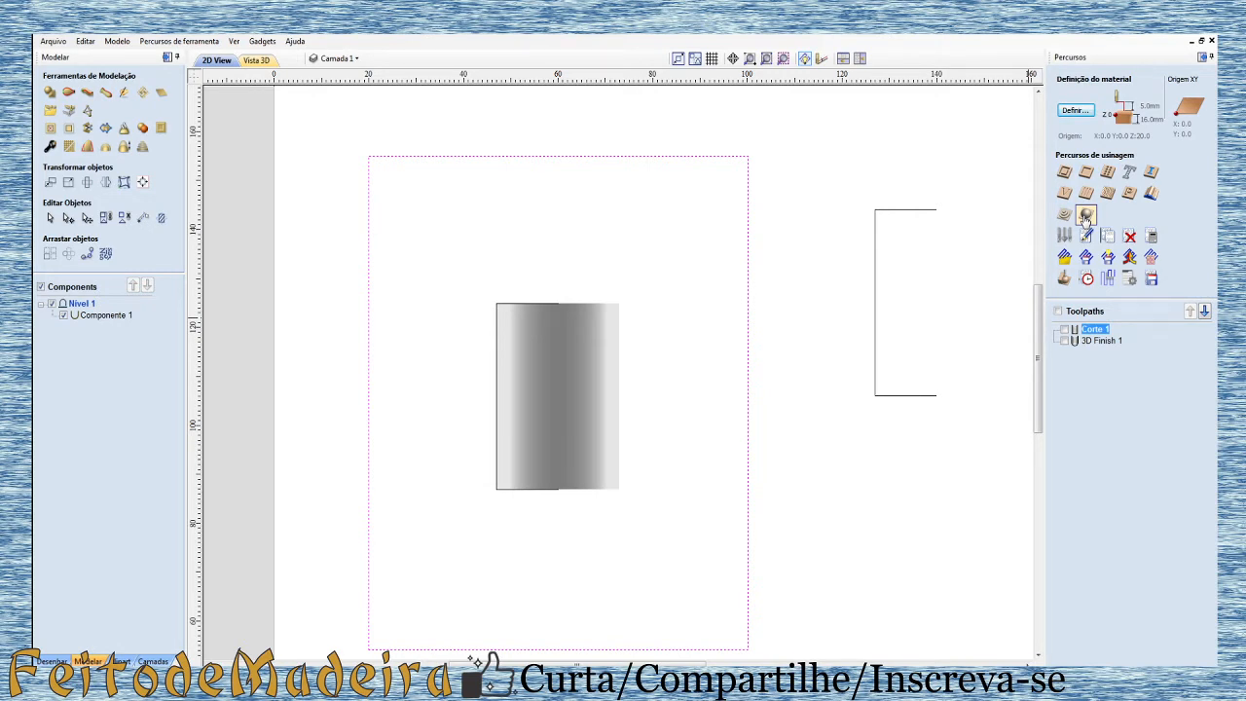
pyautogui.click(1087, 217)
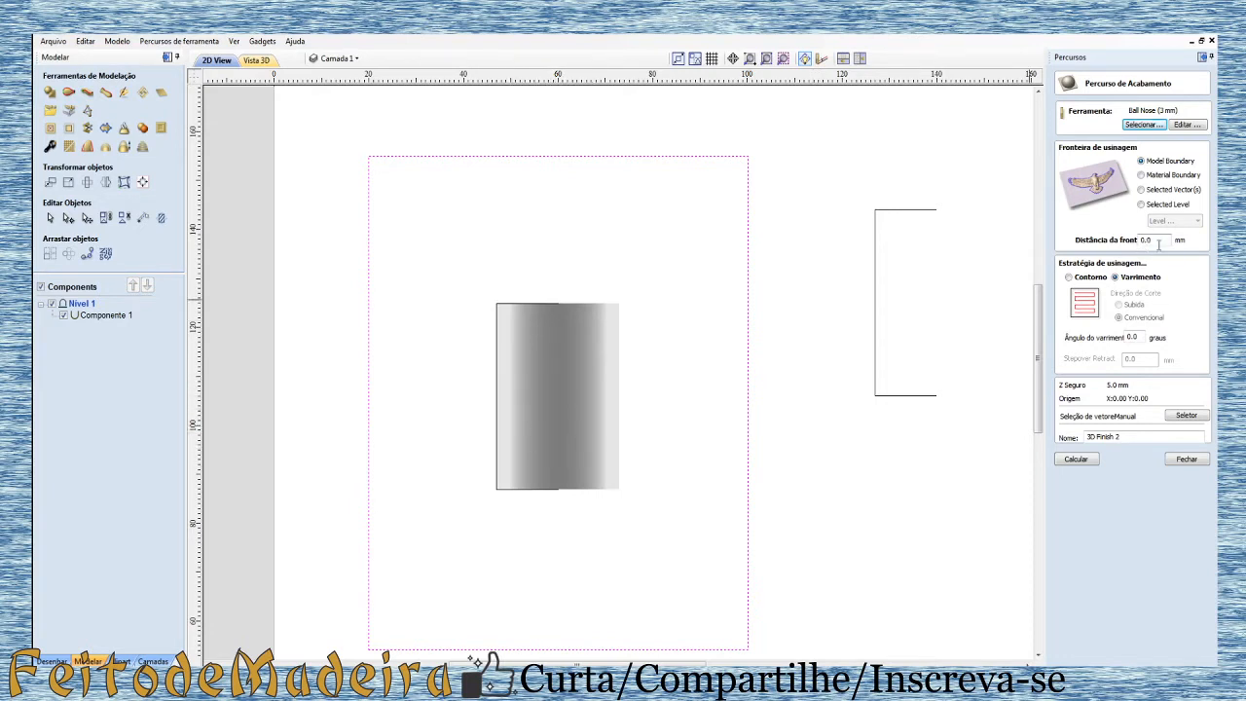
pyautogui.moveTo(1159, 244); pyautogui.dragTo(1104, 246)
pyautogui.write('3')
pyautogui.click(1083, 462)
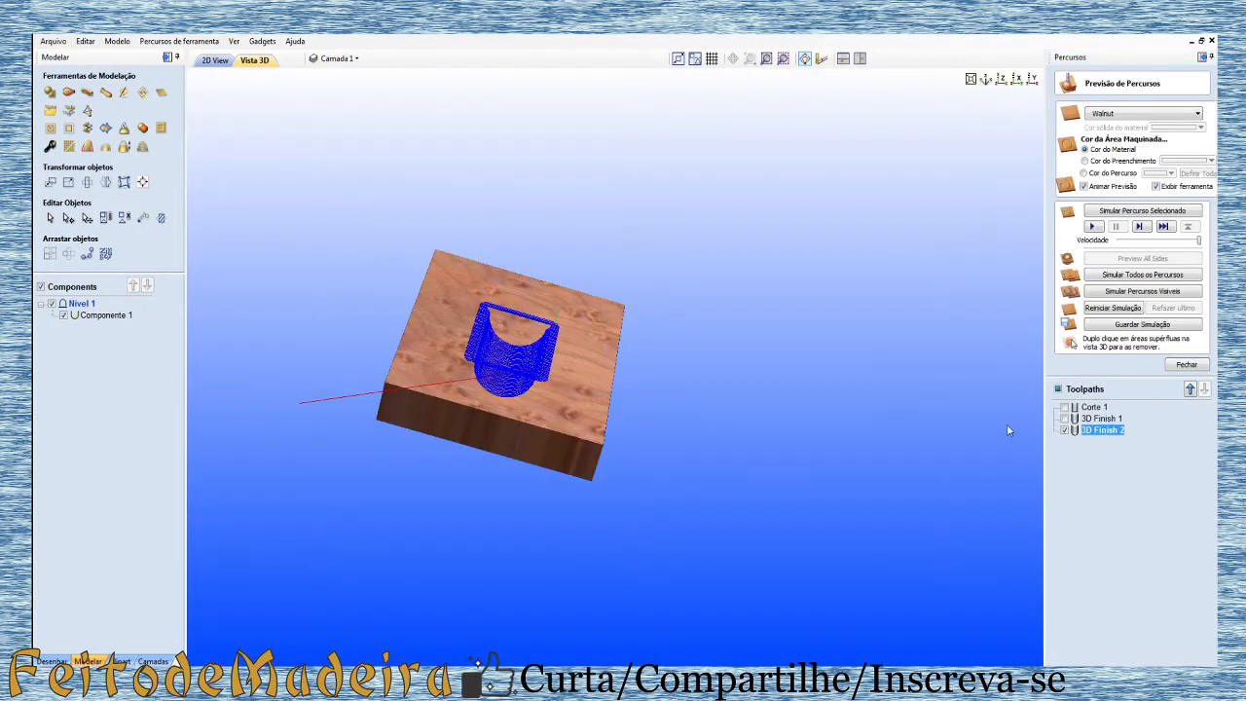
# Step: Simulate the new 3D finishing toolpath, inspect the recess in the block from several angles, and leave the preview
pyautogui.moveTo(554, 405); pyautogui.dragTo(686, 301)
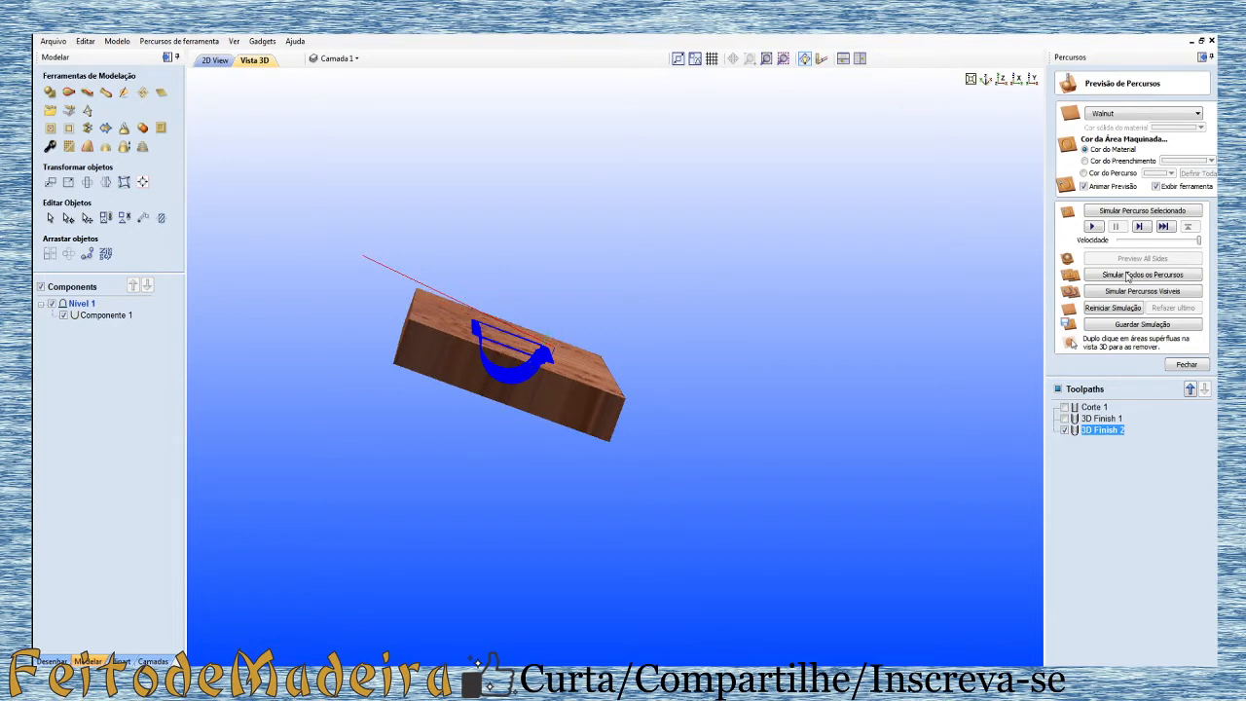
pyautogui.click(1092, 226)
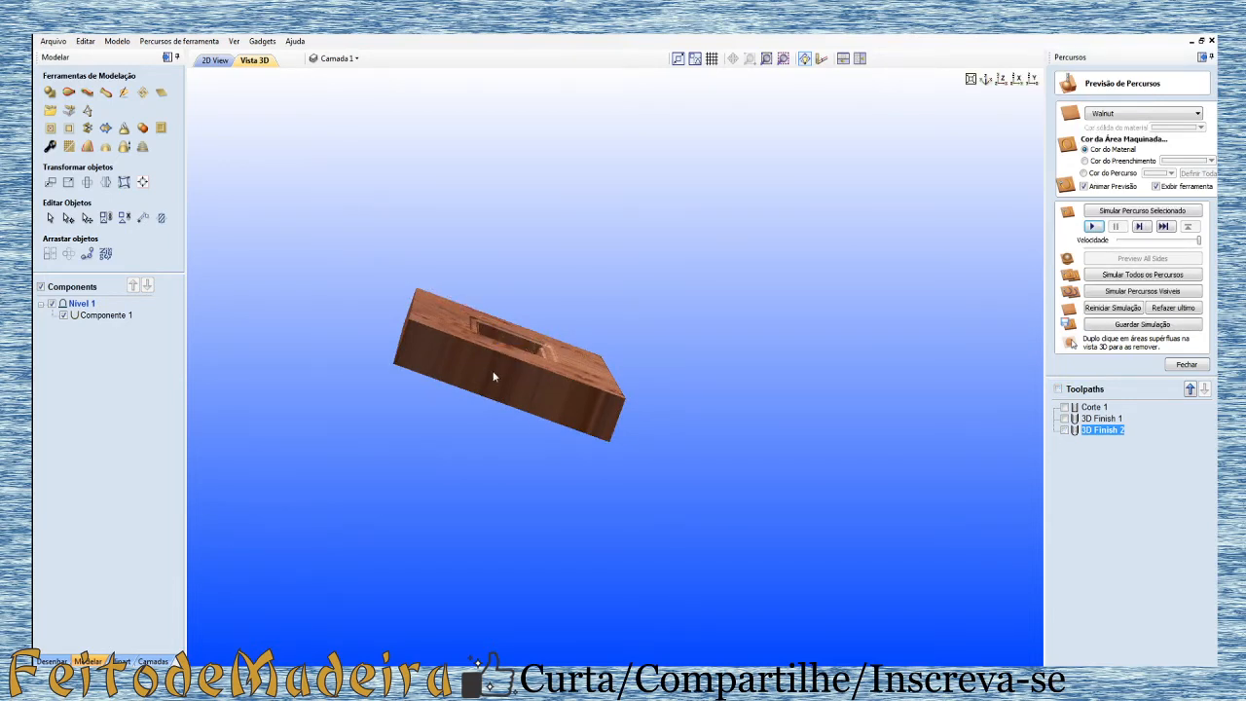
pyautogui.moveTo(494, 372); pyautogui.dragTo(389, 536)
pyautogui.moveTo(611, 365)
pyautogui.mouseDown()
pyautogui.moveTo(659, 441)
pyautogui.moveTo(466, 465)
pyautogui.moveTo(379, 386)
pyautogui.moveTo(426, 332)
pyautogui.moveTo(587, 268)
pyautogui.moveTo(611, 272)
pyautogui.moveTo(547, 341)
pyautogui.moveTo(613, 357)
pyautogui.mouseUp()
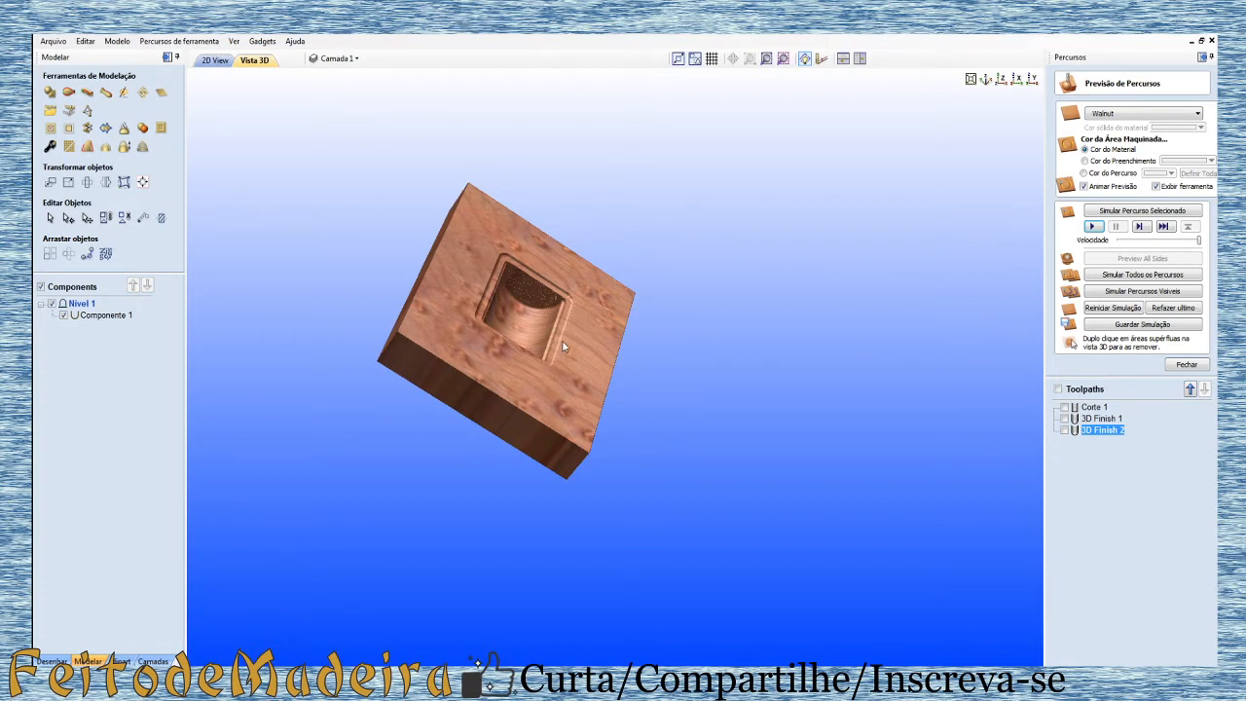
pyautogui.click(1187, 364)
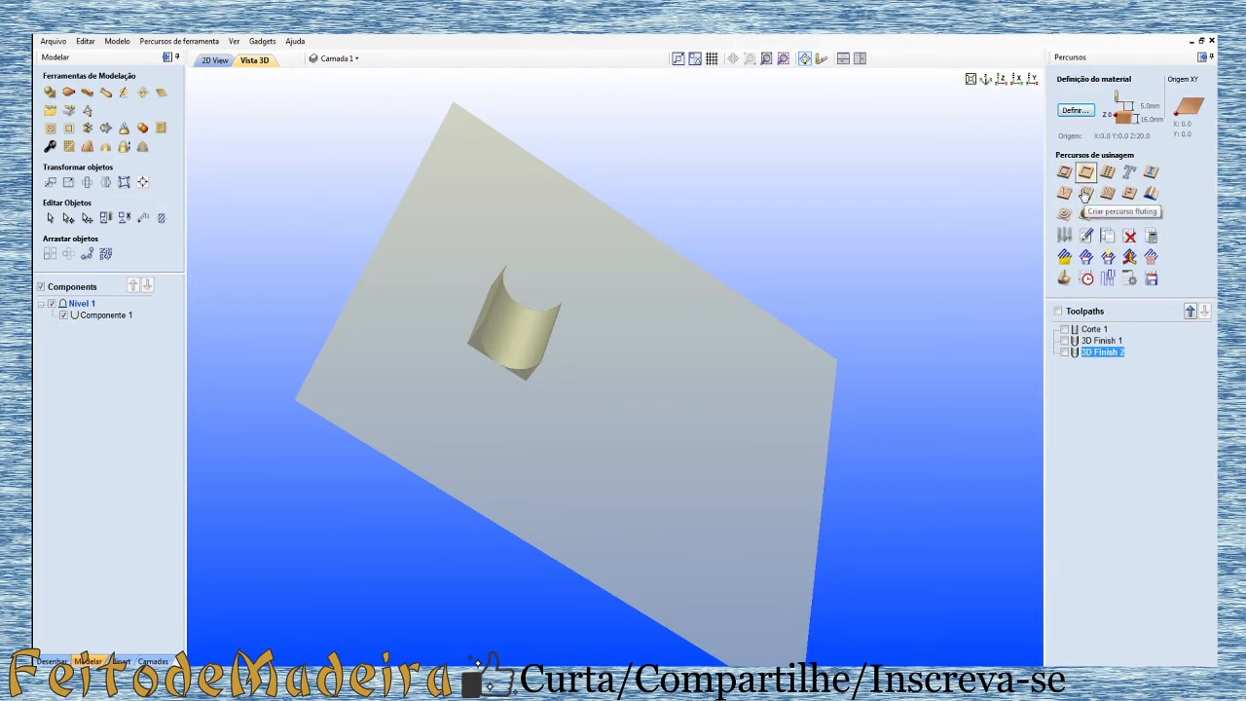
# Step: Set the gap above the model to 0 mm in the material setup
pyautogui.click(1073, 112)
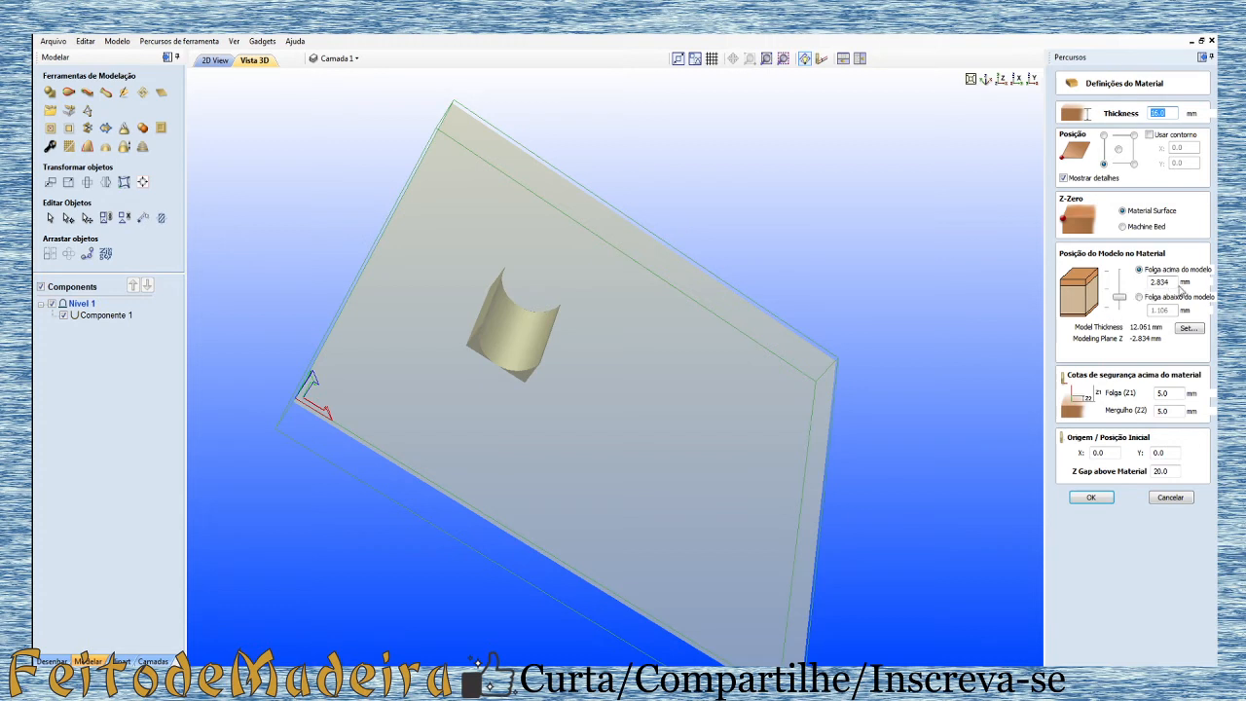
pyautogui.doubleClick(1167, 282)
pyautogui.write('0')
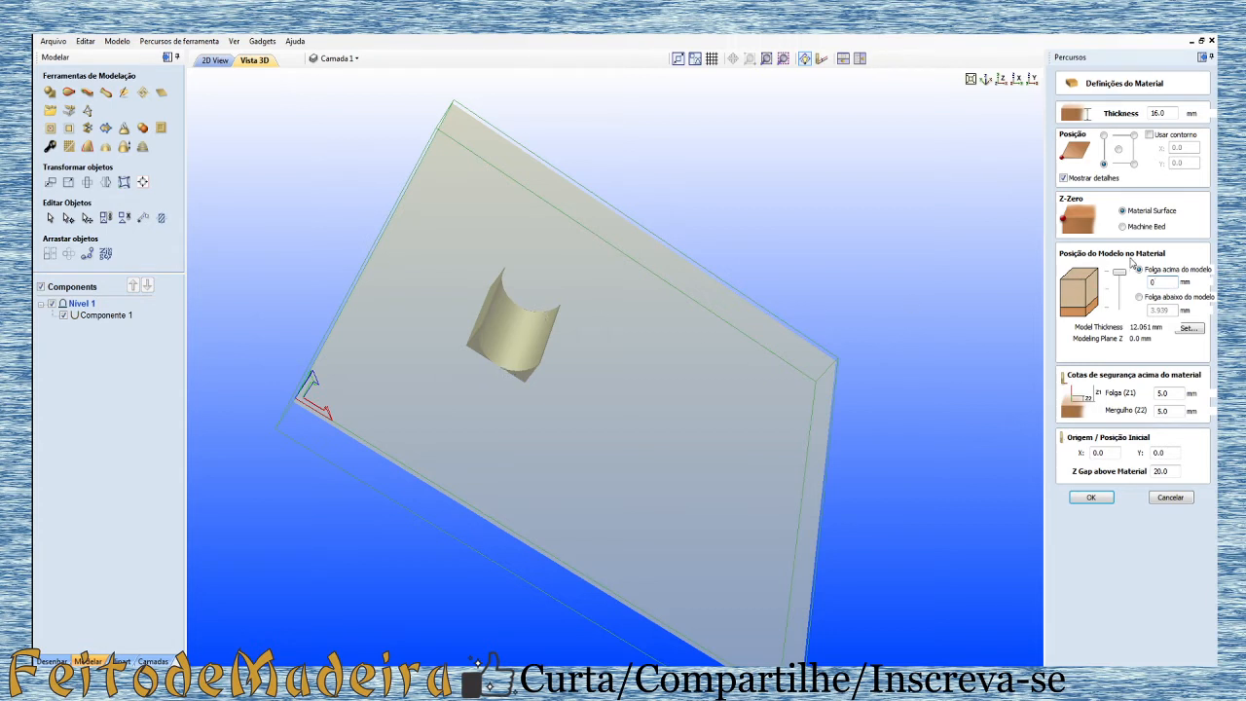
pyautogui.click(1098, 498)
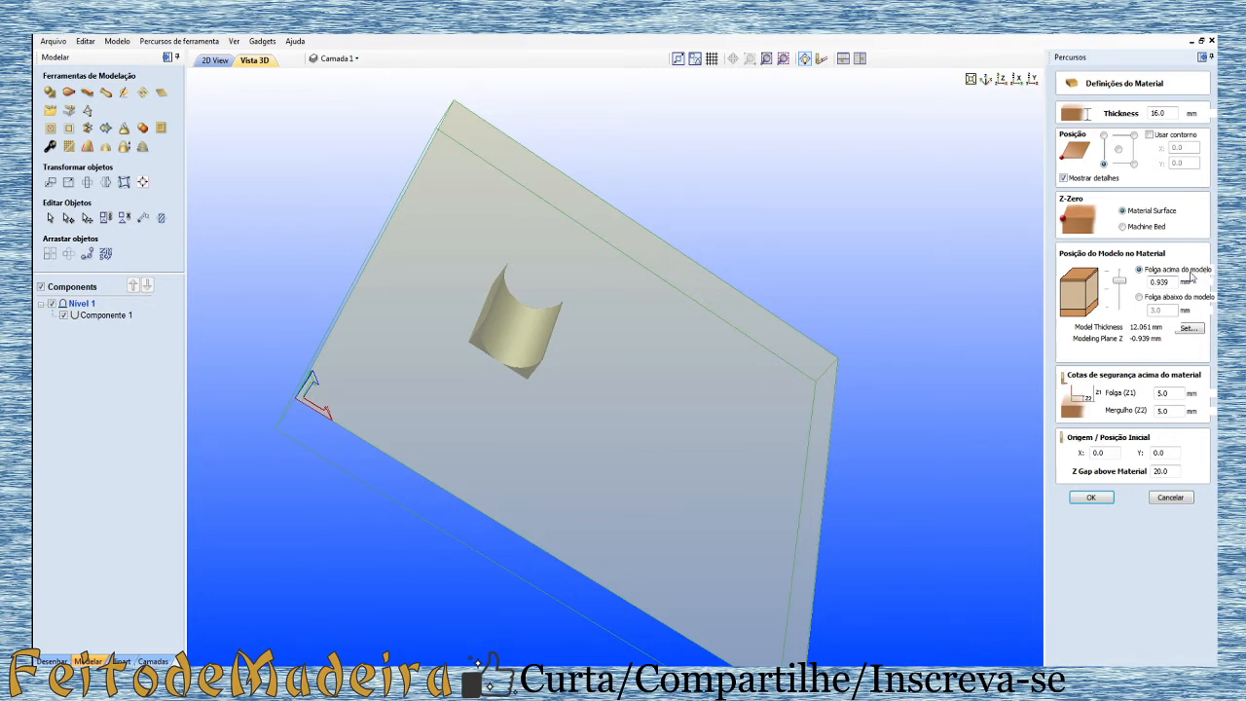
# Step: Raise the model slightly within the material thickness, accept the material setup, and recalculate all toolpaths
pyautogui.moveTo(1119, 281); pyautogui.dragTo(1119, 271)
pyautogui.click(1093, 498)
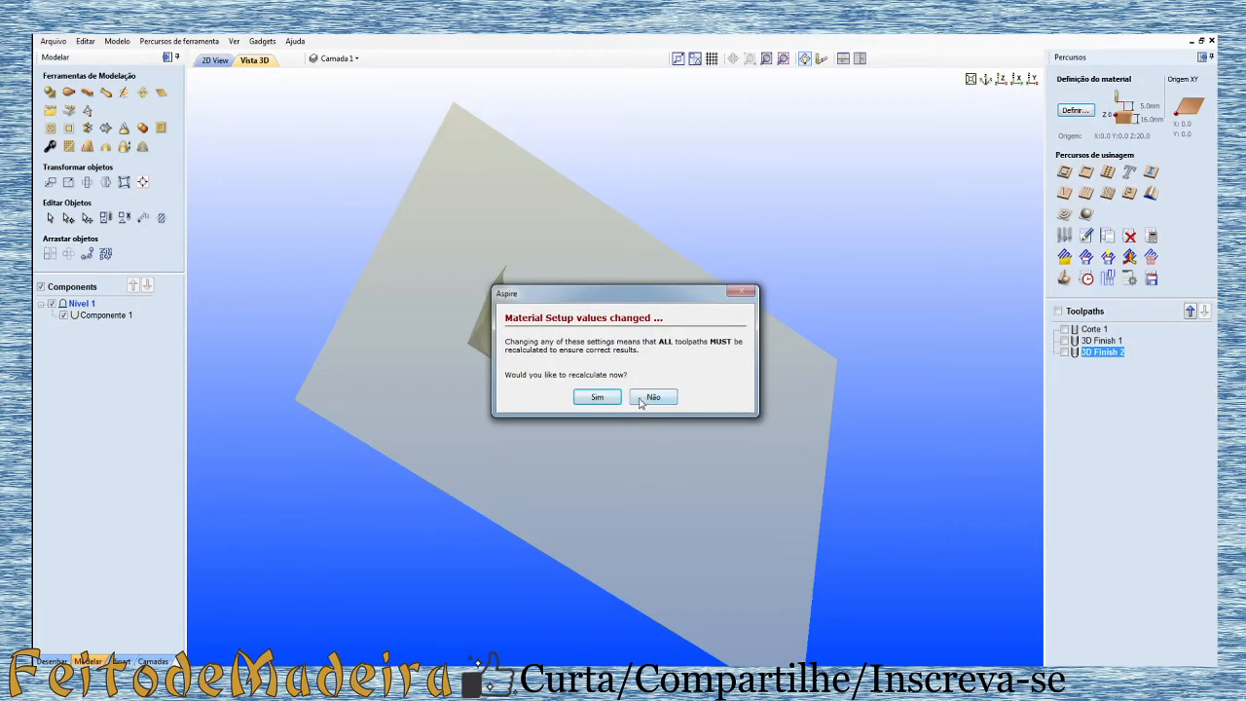
pyautogui.click(603, 398)
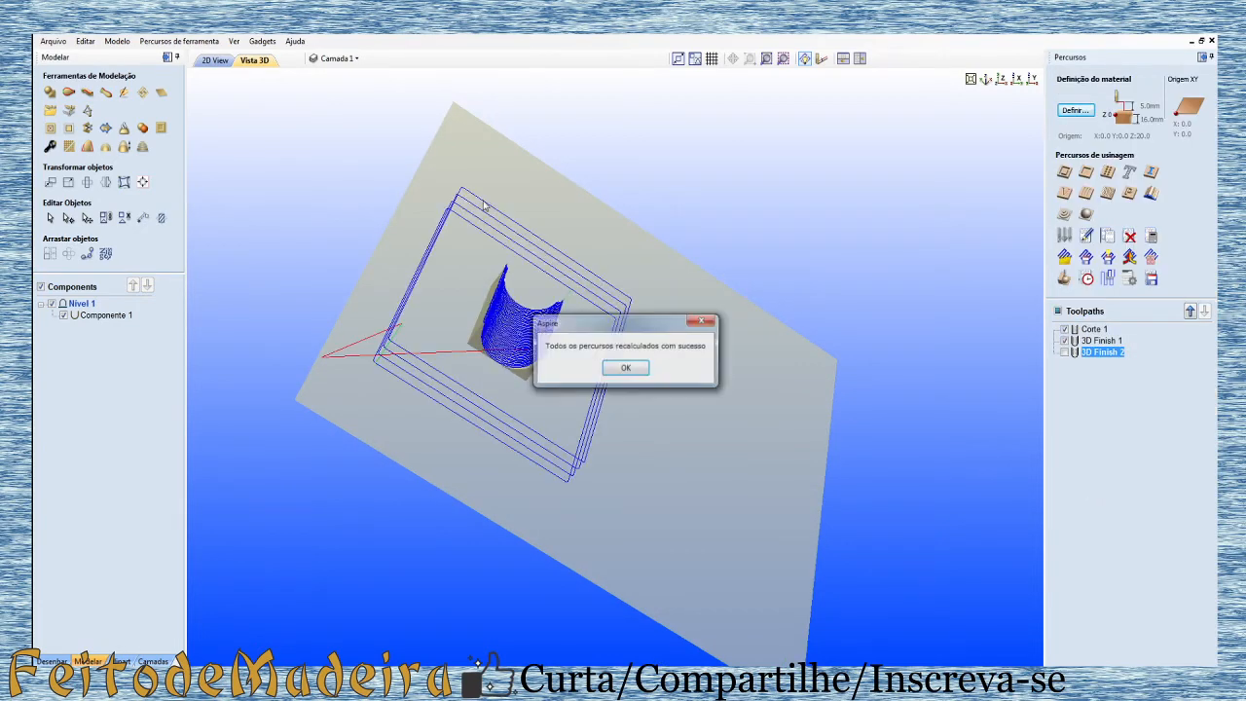
pyautogui.click(643, 373)
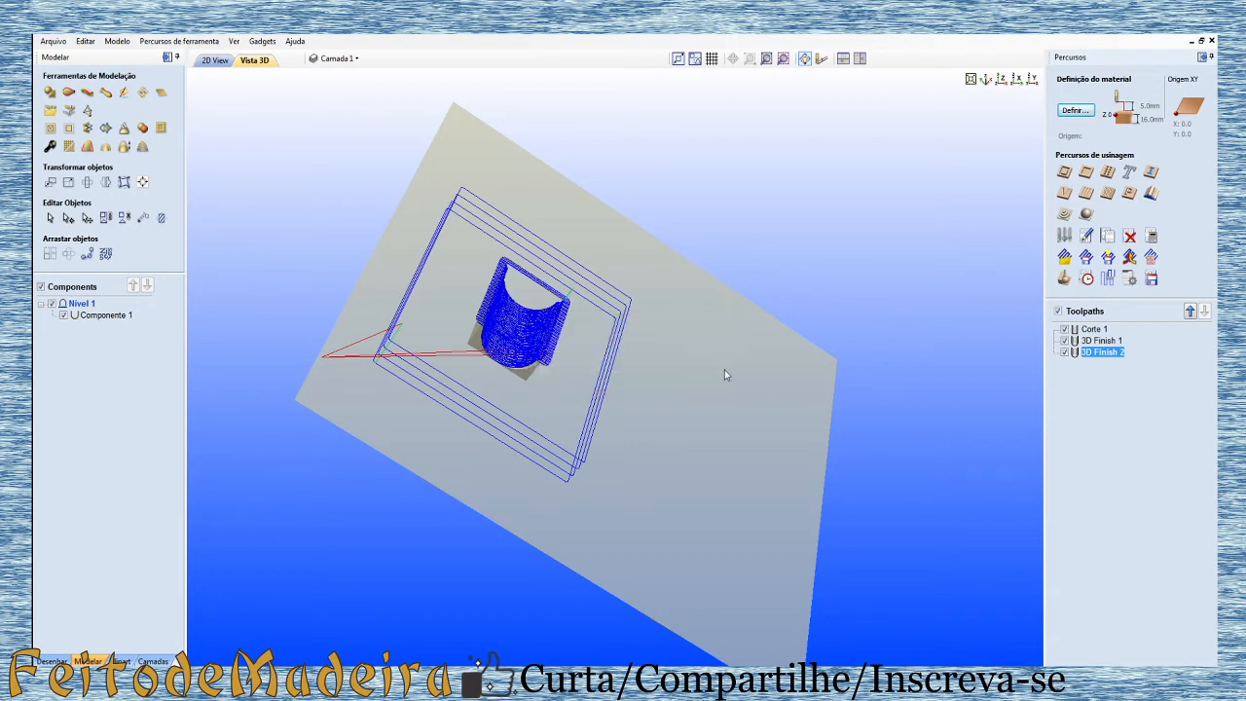
# Step: Open the toolpath preview, hide all toolpaths, and examine the recess in the simulated walnut block from several angles
pyautogui.click(1063, 278)
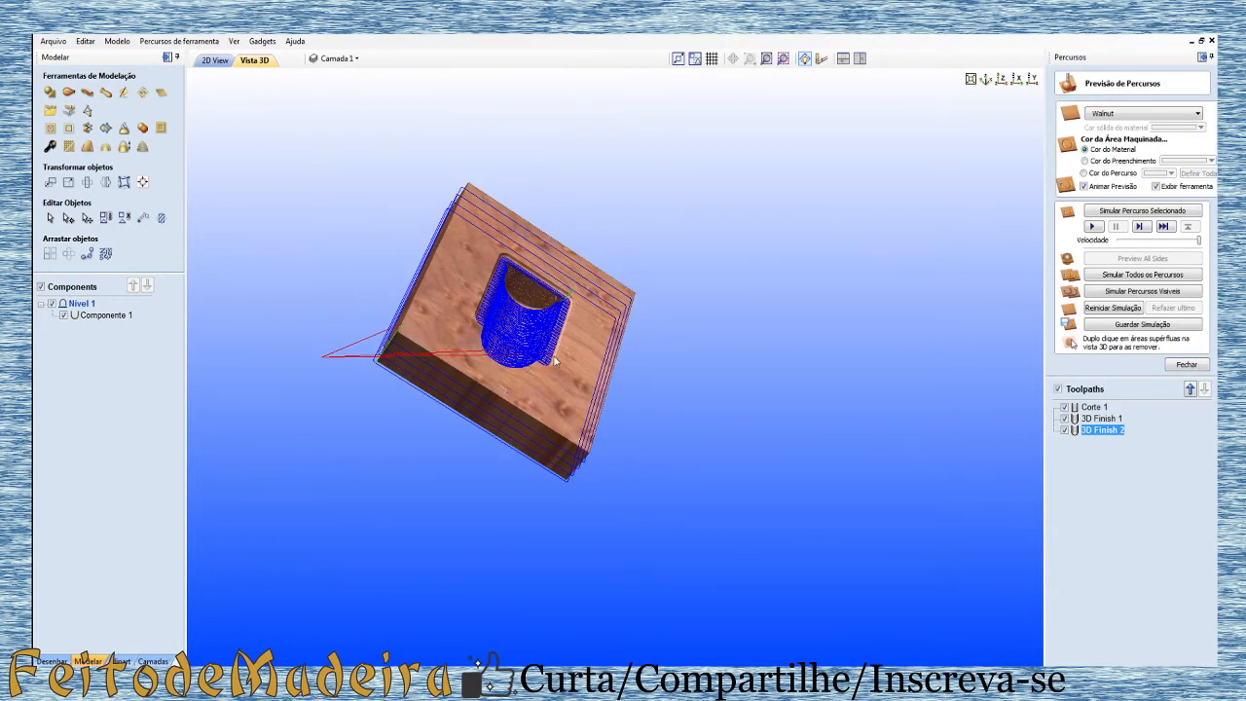
pyautogui.scroll(3, 613, 358)
pyautogui.click(1057, 388)
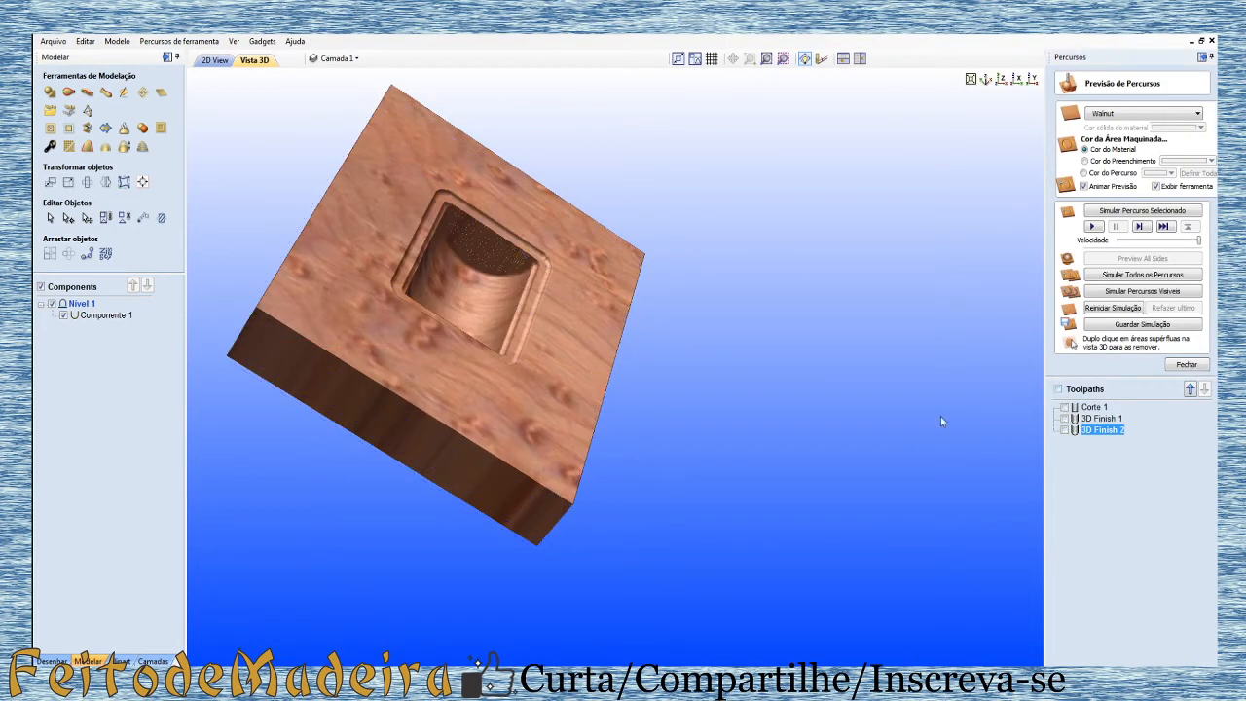
pyautogui.moveTo(560, 334); pyautogui.dragTo(527, 328)
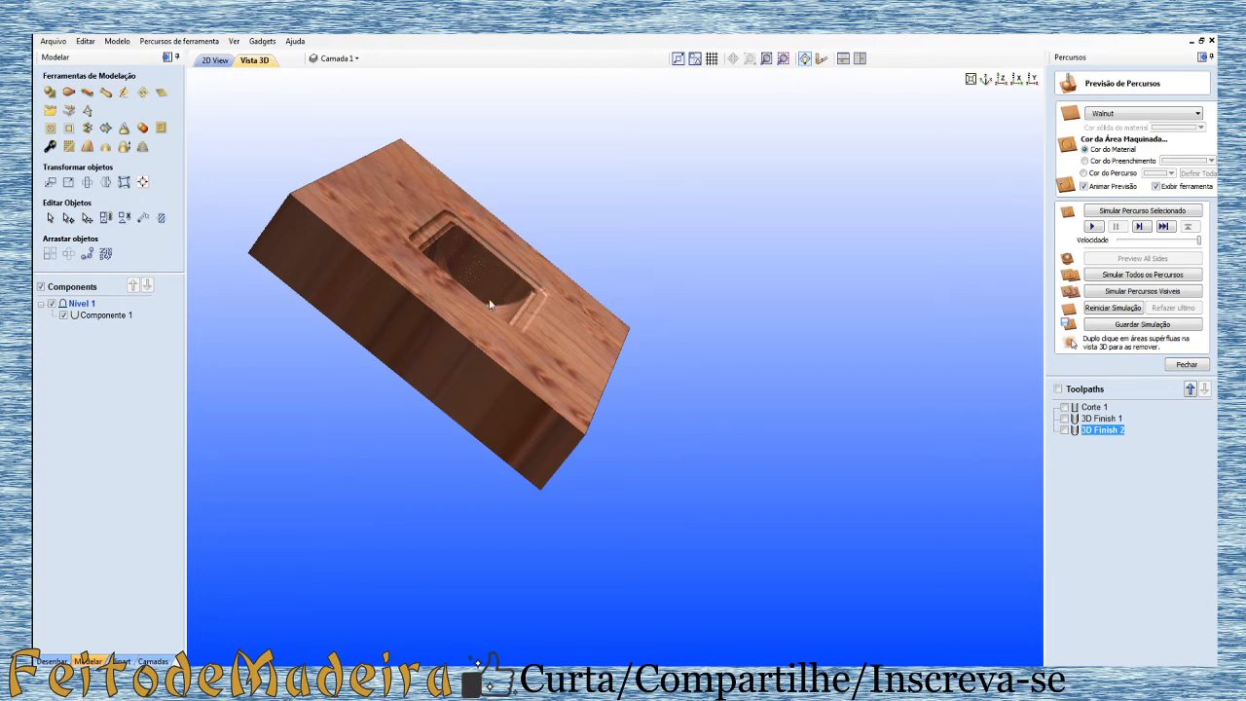
pyautogui.moveTo(482, 307); pyautogui.dragTo(612, 489)
pyautogui.moveTo(423, 510)
pyautogui.mouseDown()
pyautogui.moveTo(596, 552)
pyautogui.moveTo(765, 444)
pyautogui.moveTo(532, 544)
pyautogui.moveTo(345, 220)
pyautogui.moveTo(203, 125)
pyautogui.moveTo(208, 78)
pyautogui.mouseUp()
# Step: Draw a zigzag polyline in the 2D view between the open ends of the outer bracket profile, about 13 mm wide and 38 mm tall
pyautogui.click(212, 61)
pyautogui.scroll(-2, 823, 350)
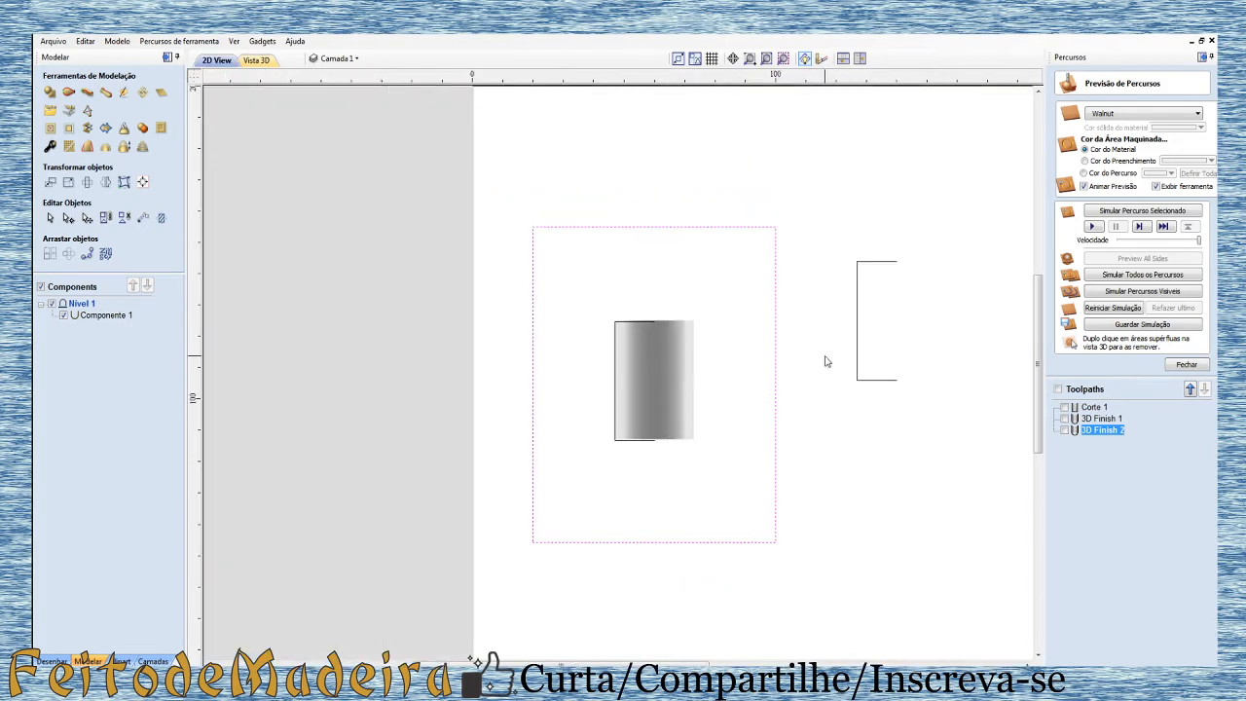
pyautogui.scroll(2, 969, 343)
pyautogui.scroll(1, 895, 293)
pyautogui.scroll(-2, 856, 312)
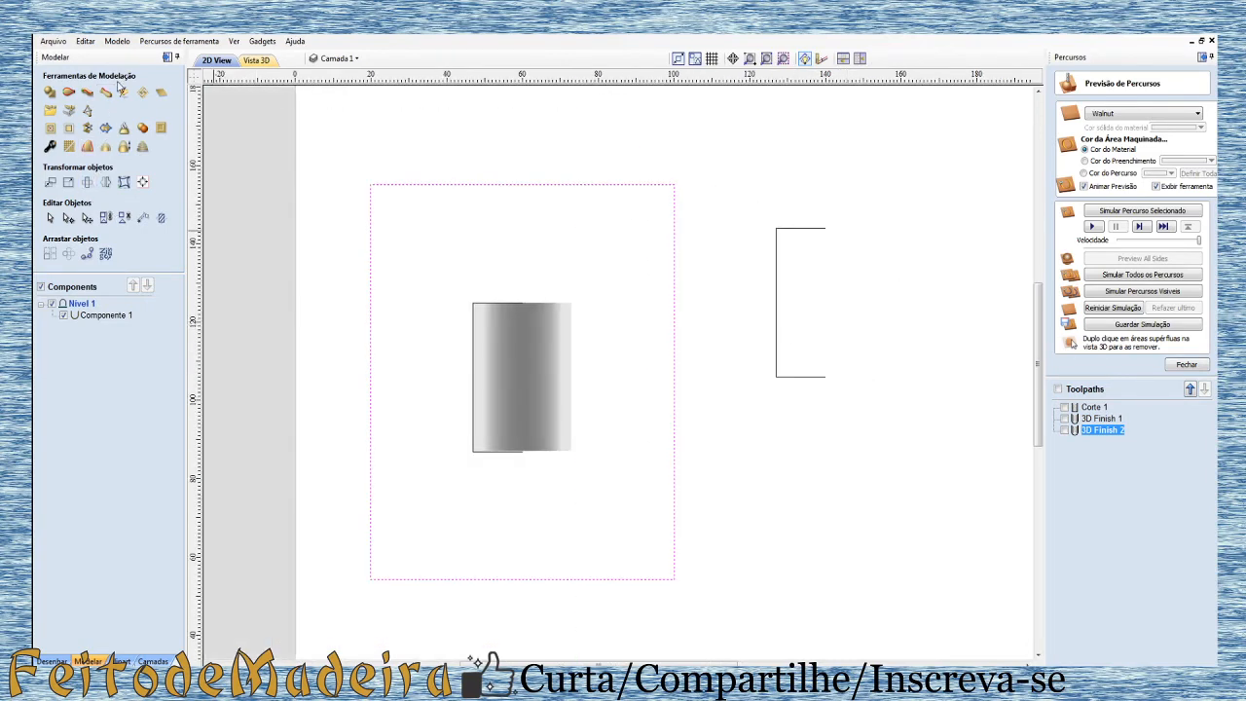
pyautogui.click(50, 661)
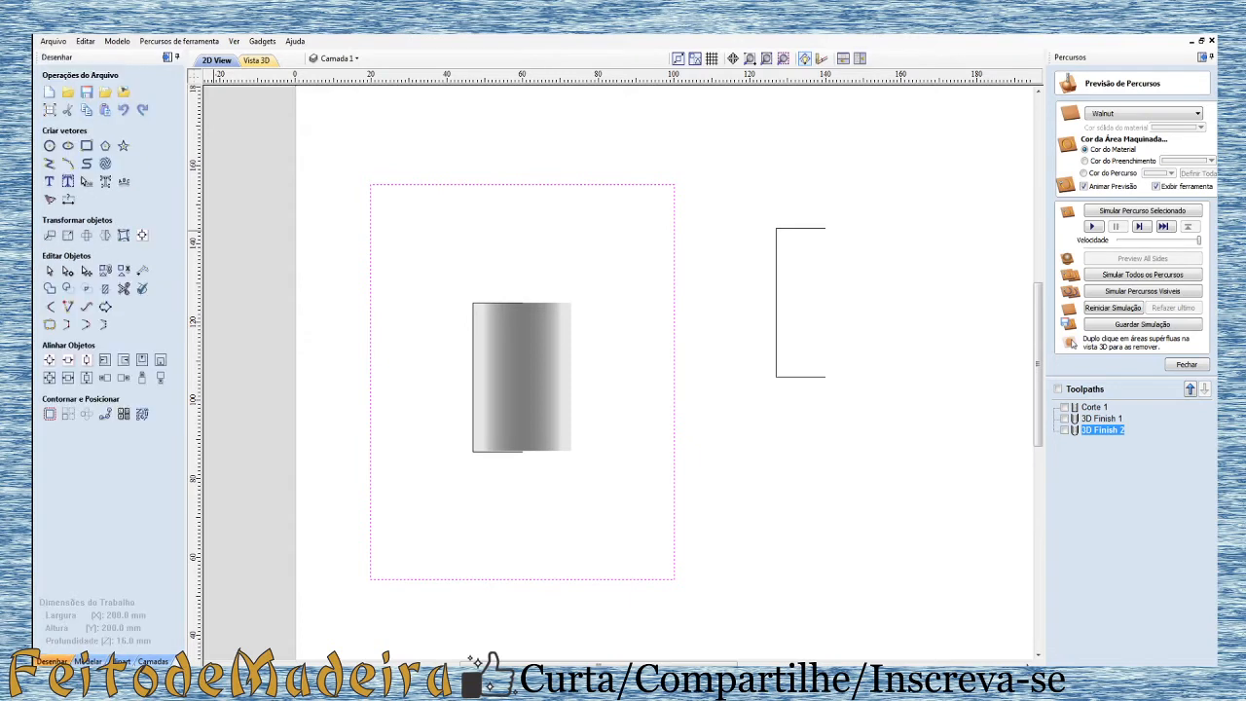
pyautogui.click(50, 164)
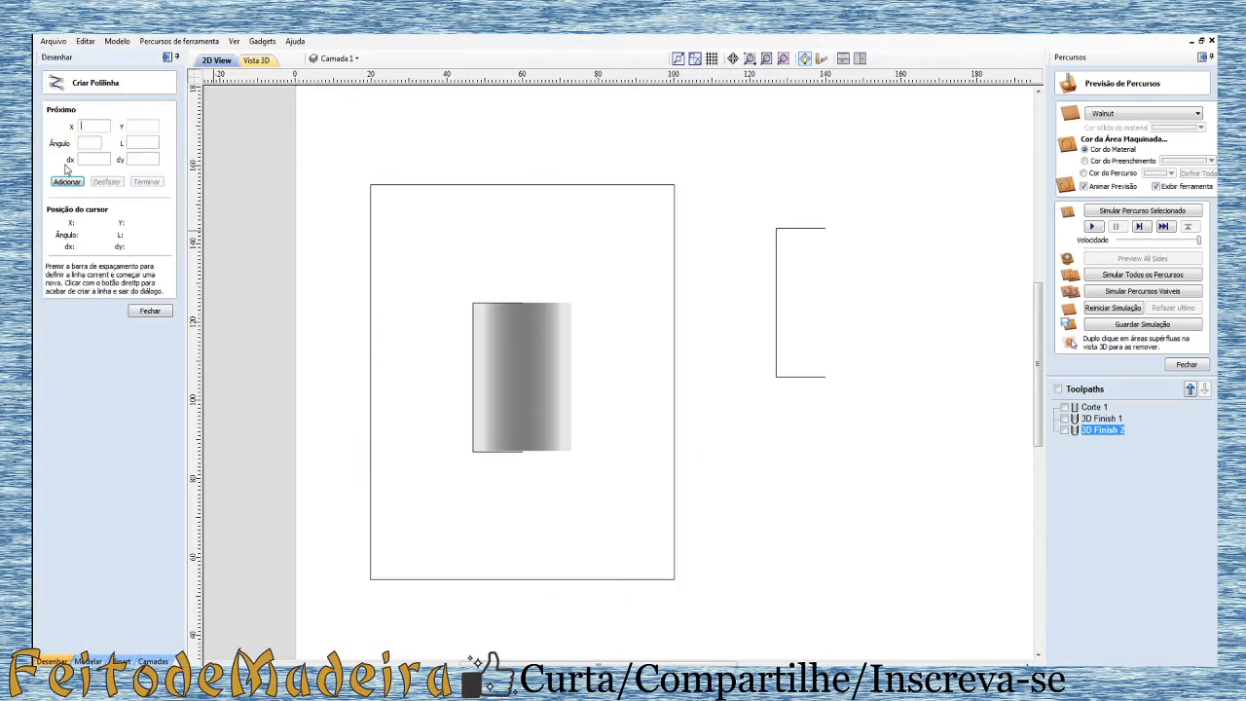
pyautogui.click(823, 231)
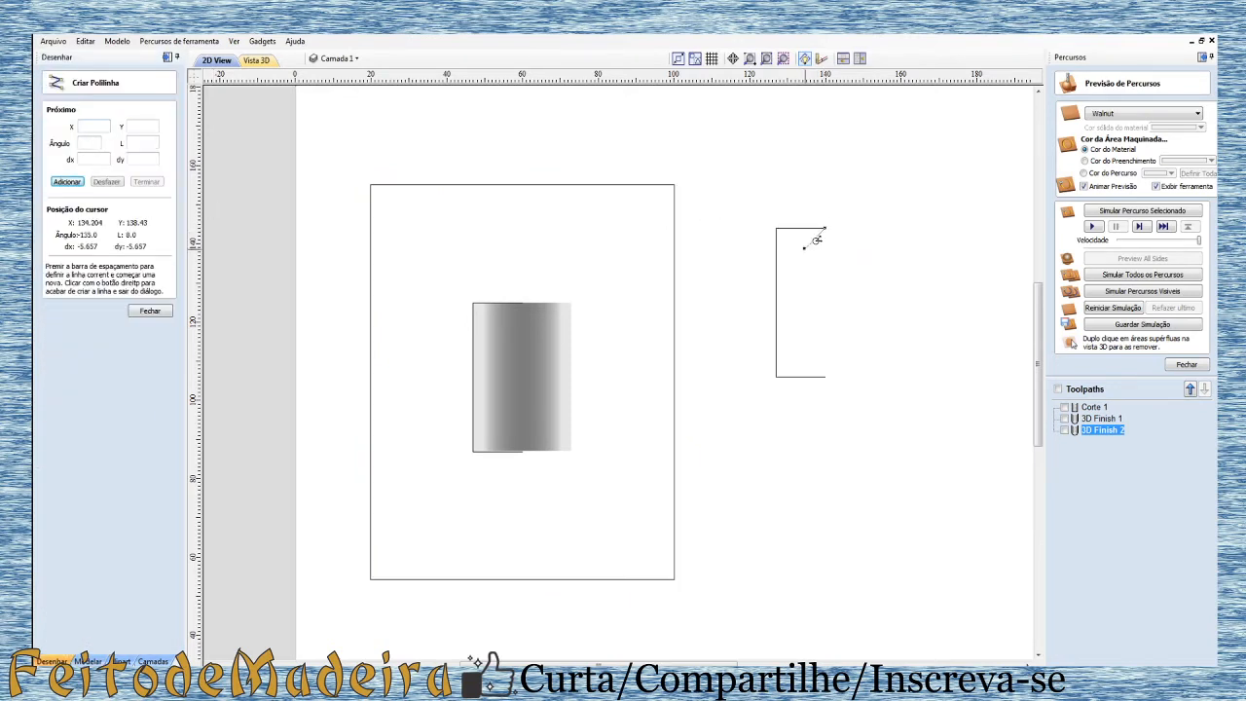
pyautogui.click(778, 269)
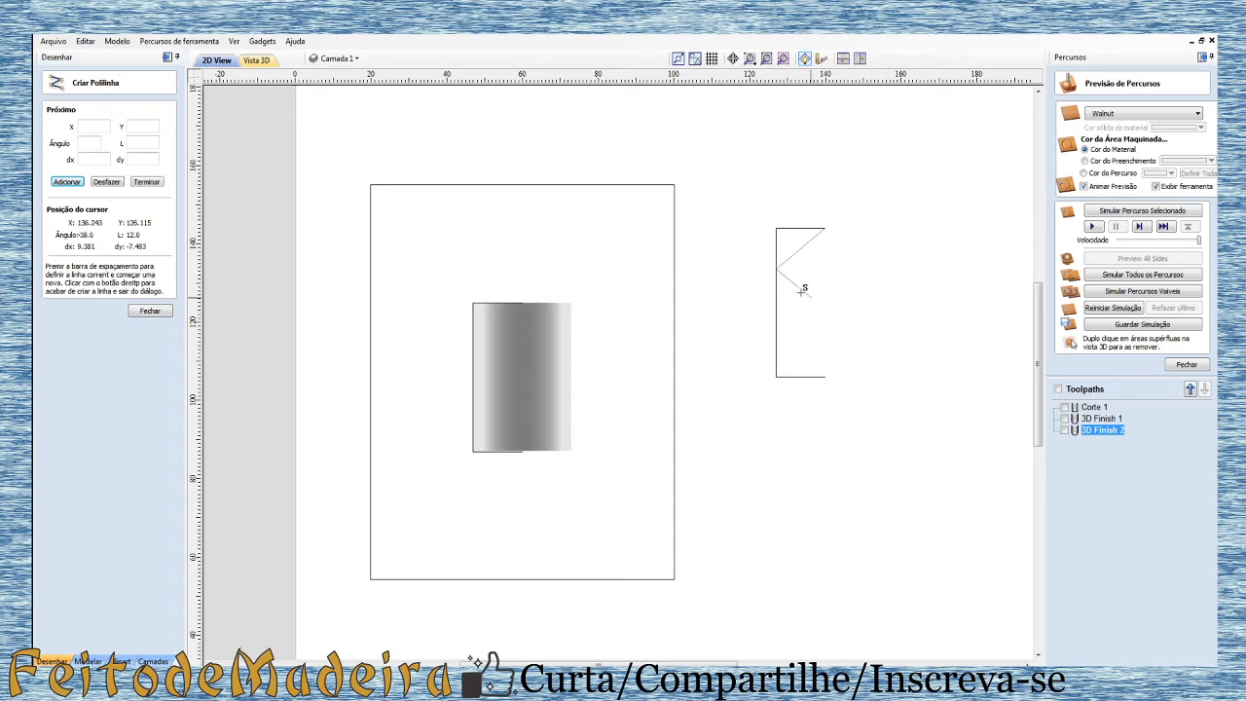
pyautogui.click(824, 298)
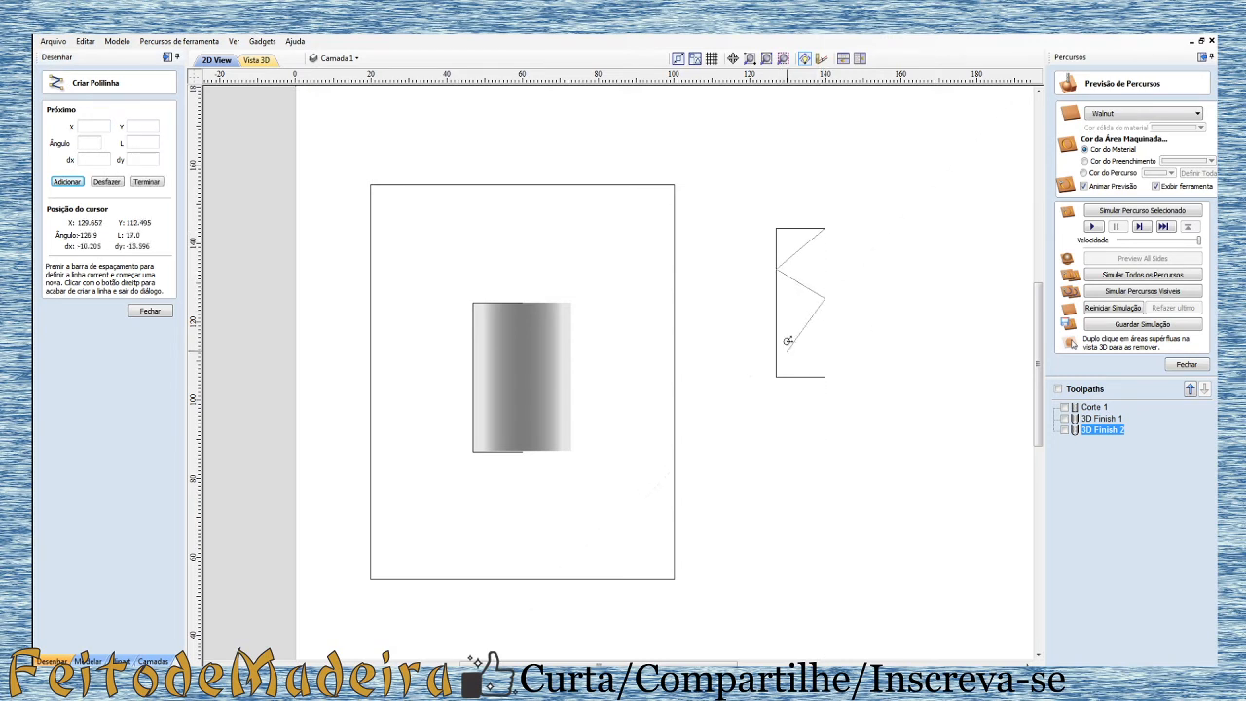
pyautogui.click(776, 375)
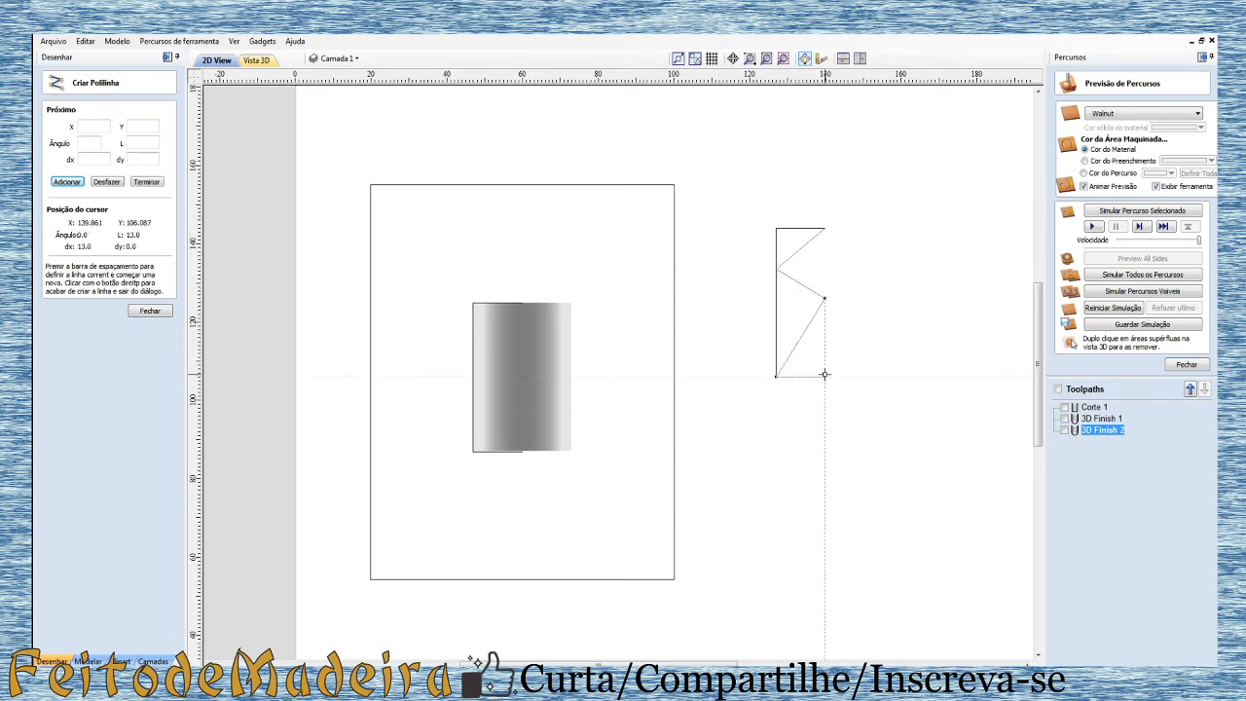
pyautogui.click(824, 375)
pyautogui.rightClick(786, 321)
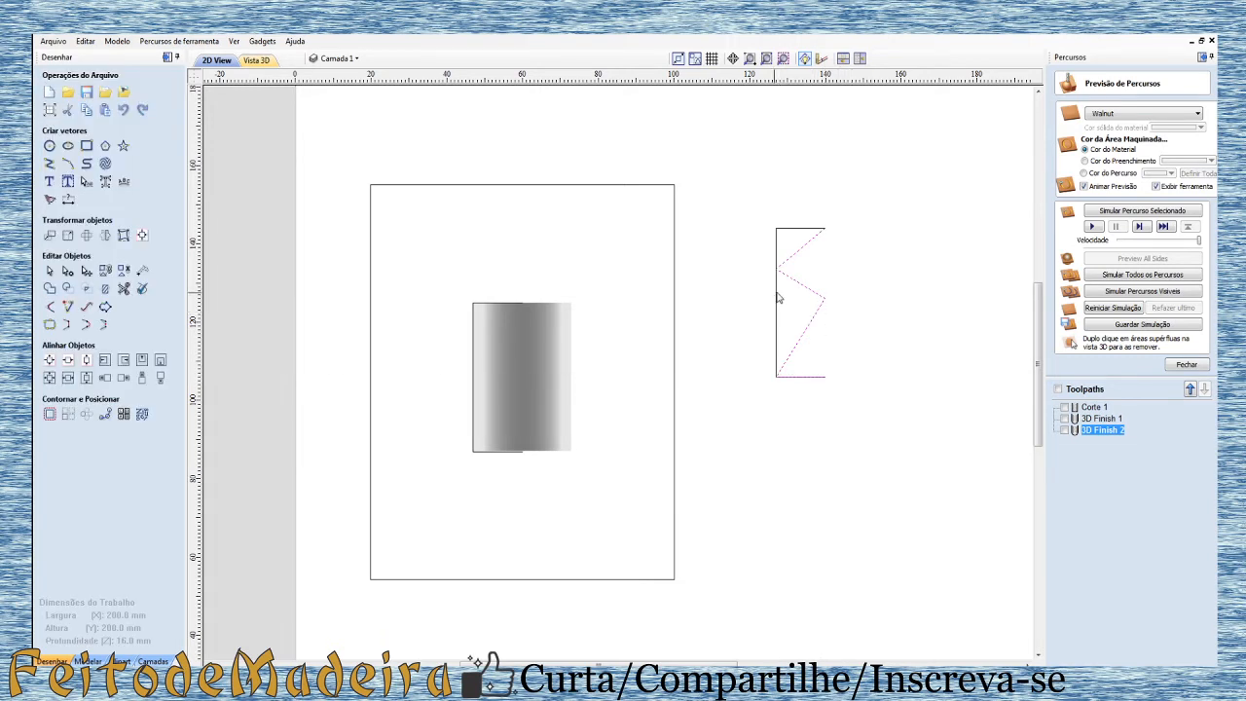
# Step: Move the outer bracket profile clear of the zigzag polyline and delete the half-cylinder component
pyautogui.click(777, 298)
pyautogui.click(779, 304)
pyautogui.moveTo(794, 335); pyautogui.dragTo(706, 382)
pyautogui.click(796, 433)
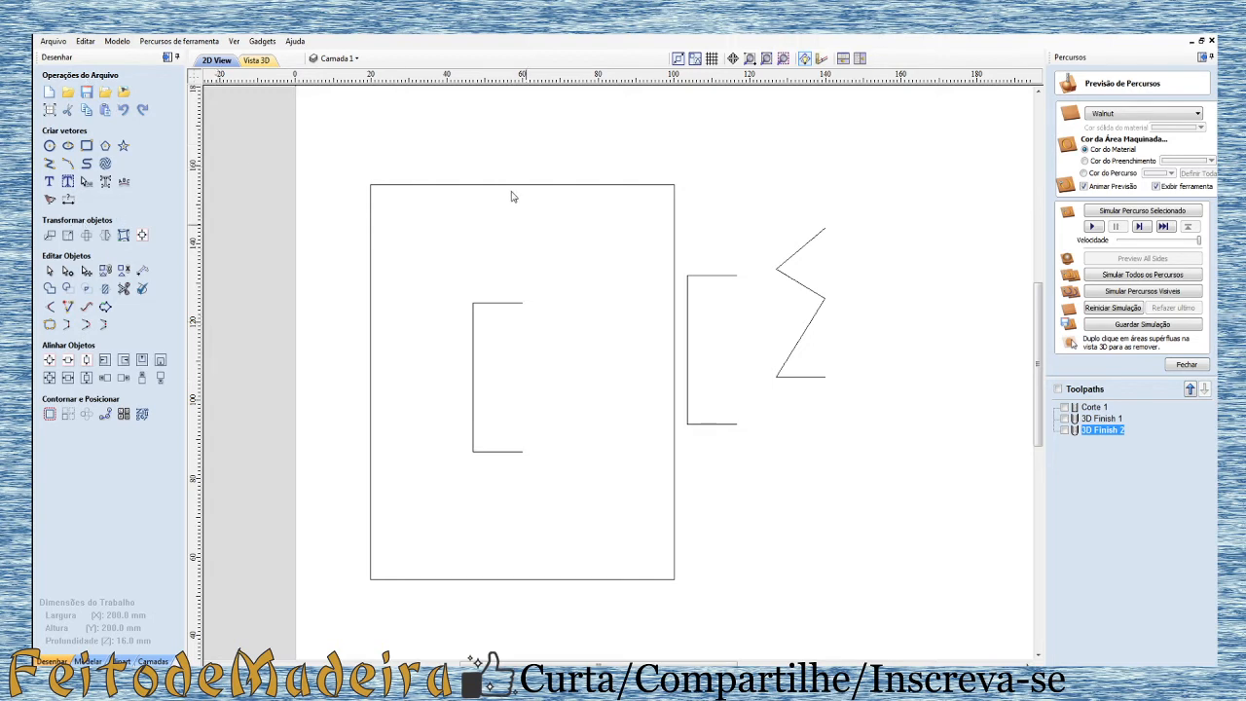
# Step: Create a turned 3D shape from the zigzag polyline with Turn and Spin, rotating around the line from start to end point
pyautogui.click(88, 661)
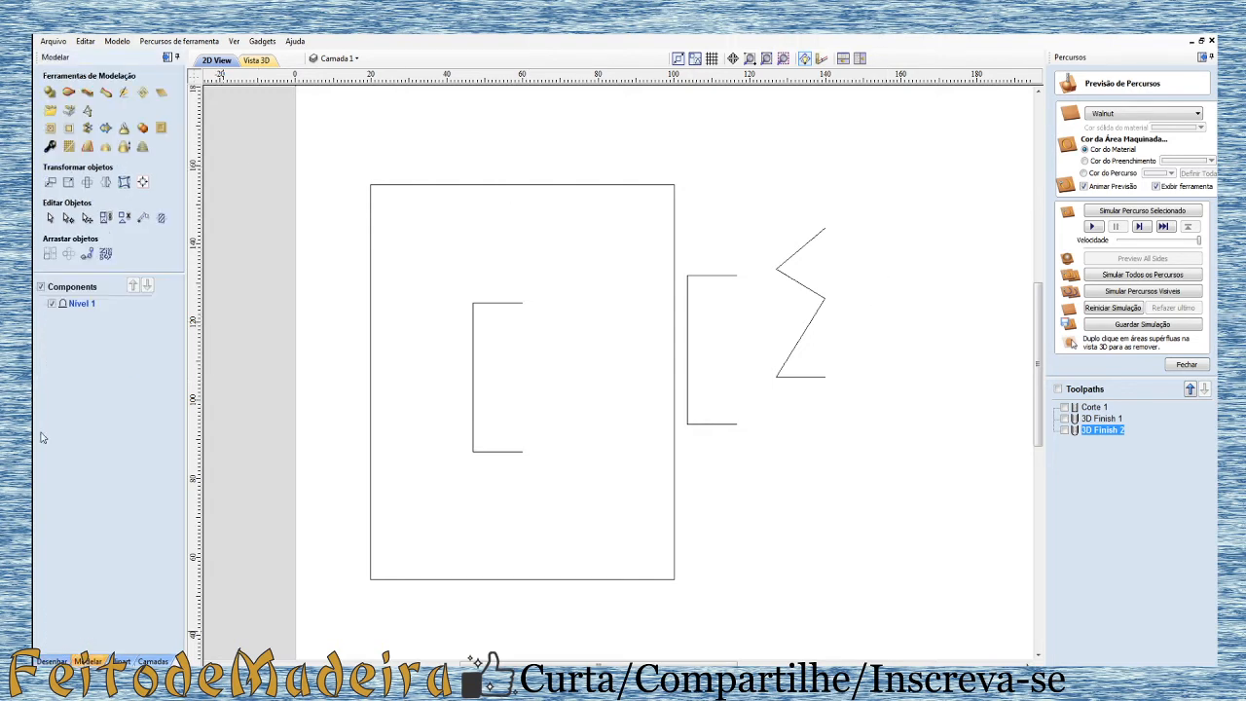
pyautogui.click(105, 91)
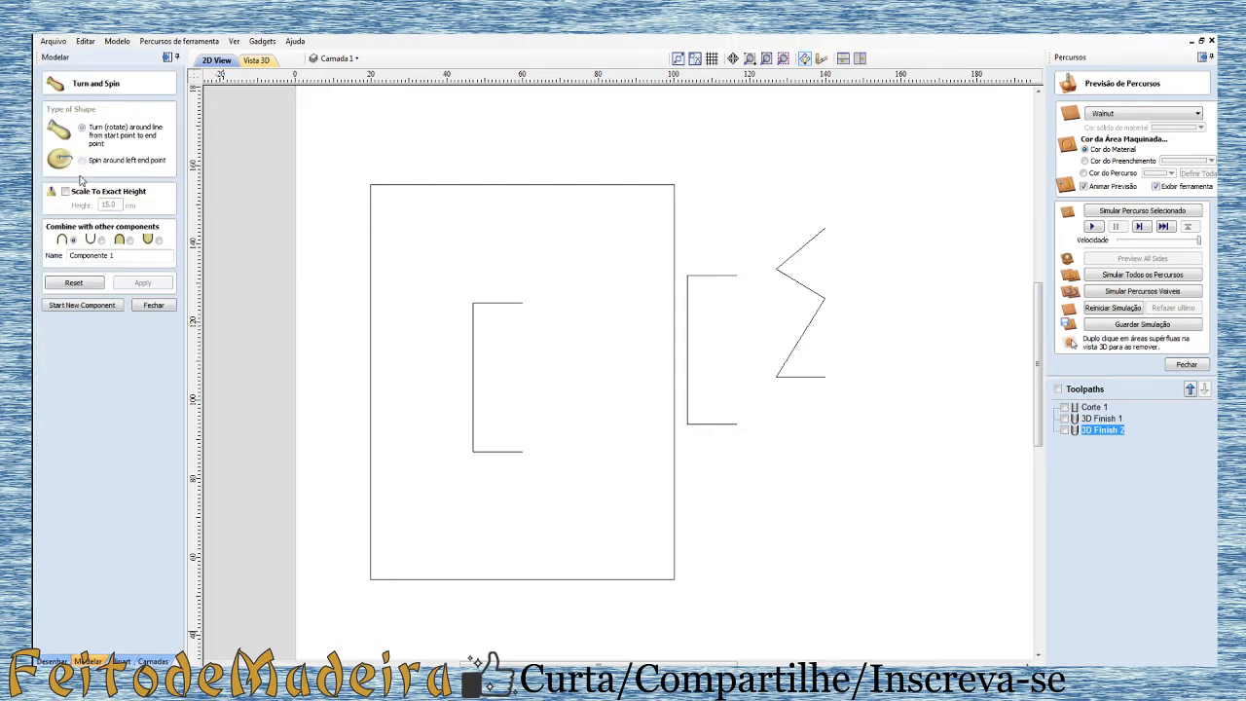
pyautogui.click(788, 258)
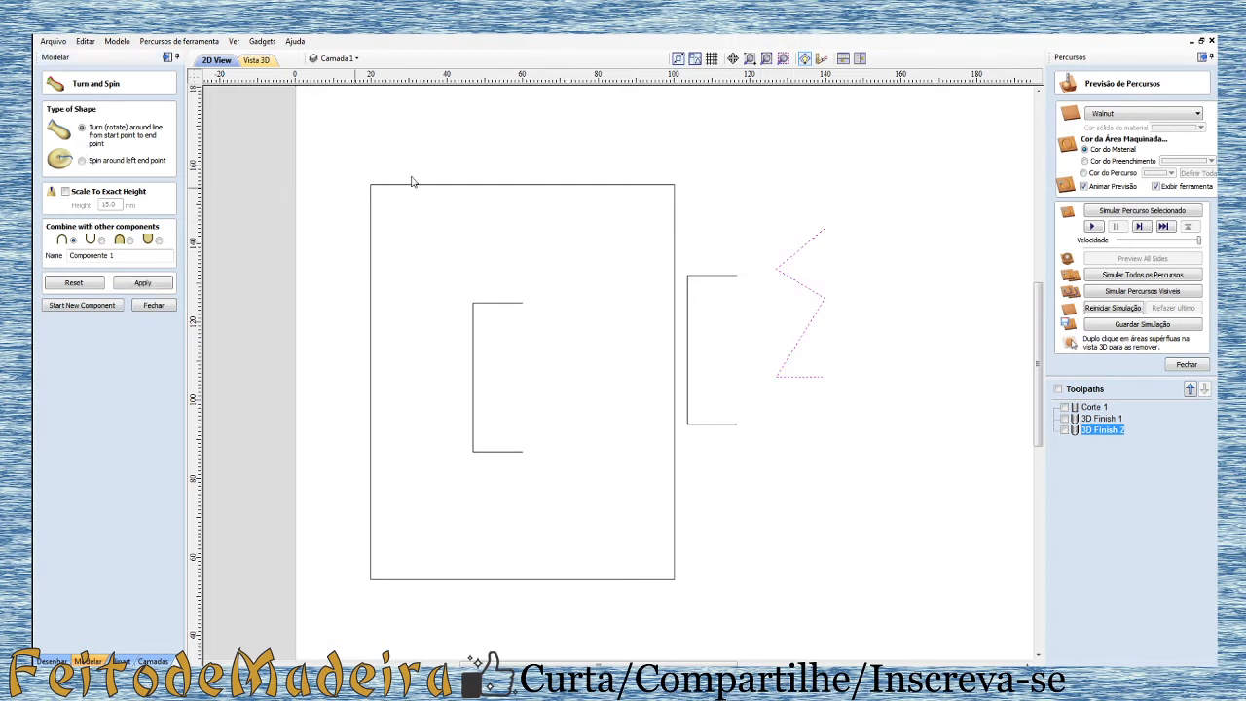
pyautogui.click(143, 284)
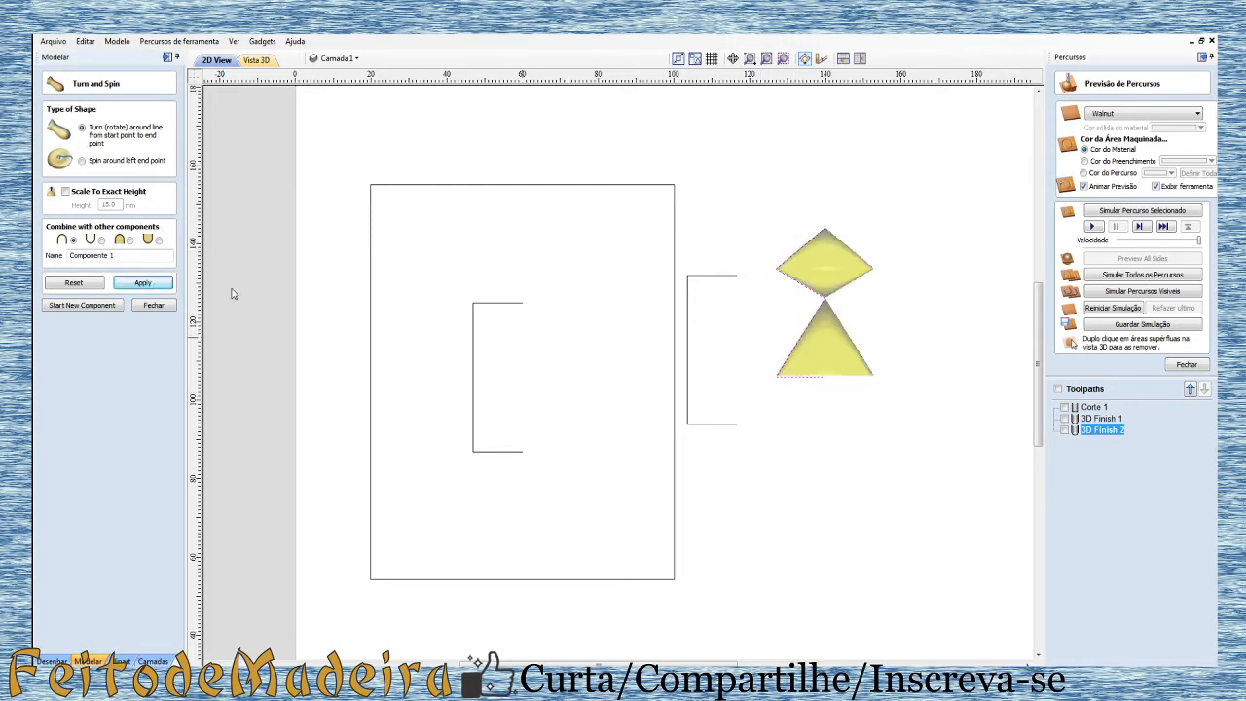
# Step: Examine the turned zigzag shape from several angles in the 3D view
pyautogui.click(256, 61)
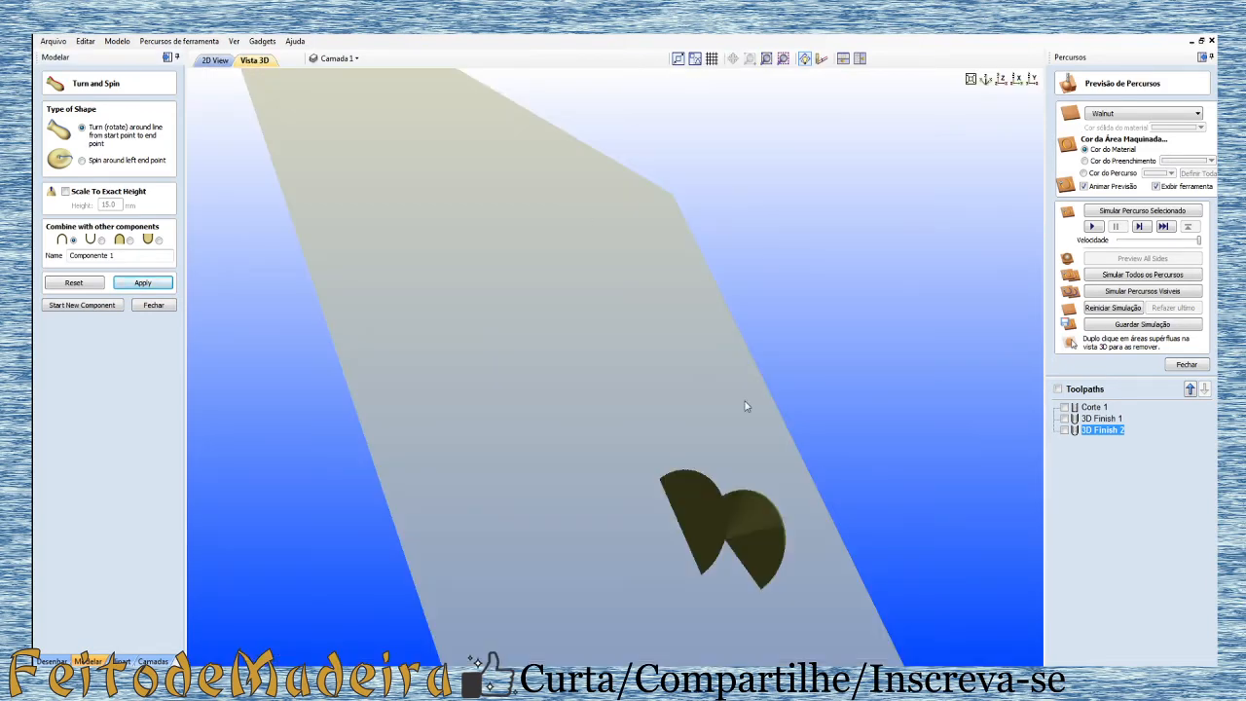
pyautogui.moveTo(744, 406); pyautogui.dragTo(882, 315)
pyautogui.moveTo(652, 431); pyautogui.dragTo(938, 428)
pyautogui.moveTo(701, 390); pyautogui.dragTo(785, 427)
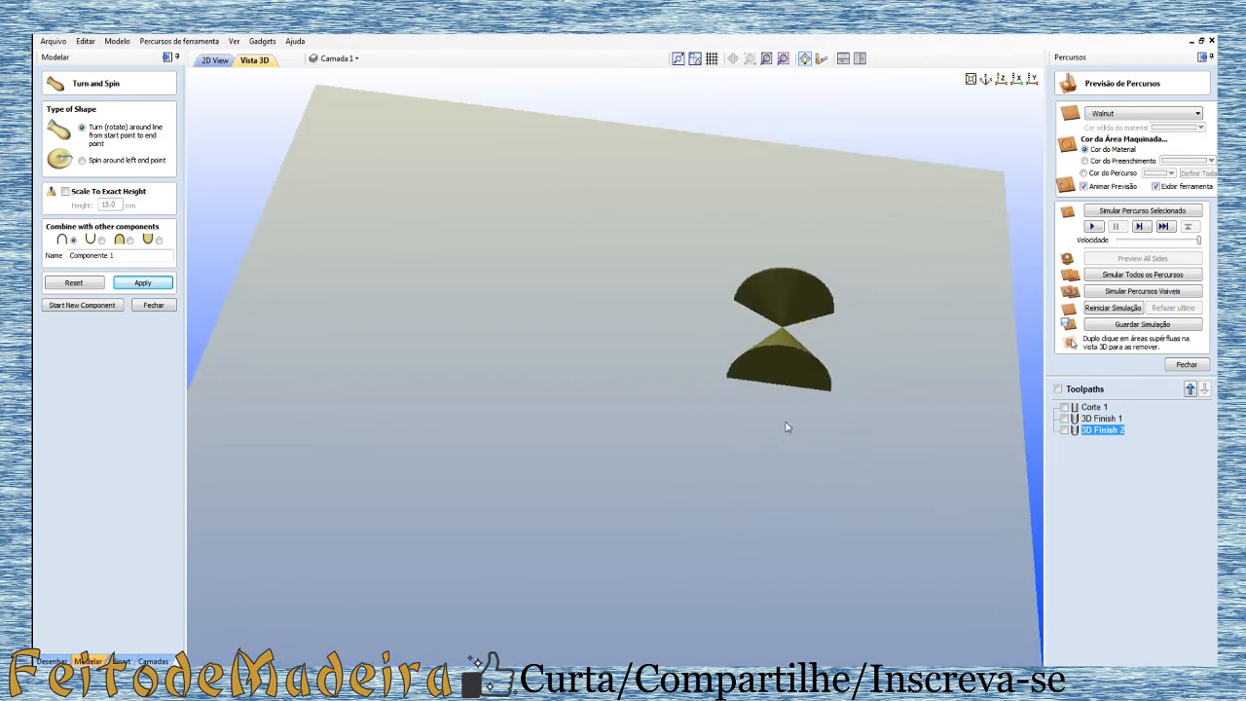
pyautogui.moveTo(798, 329); pyautogui.dragTo(848, 517)
pyautogui.moveTo(879, 490); pyautogui.dragTo(859, 486)
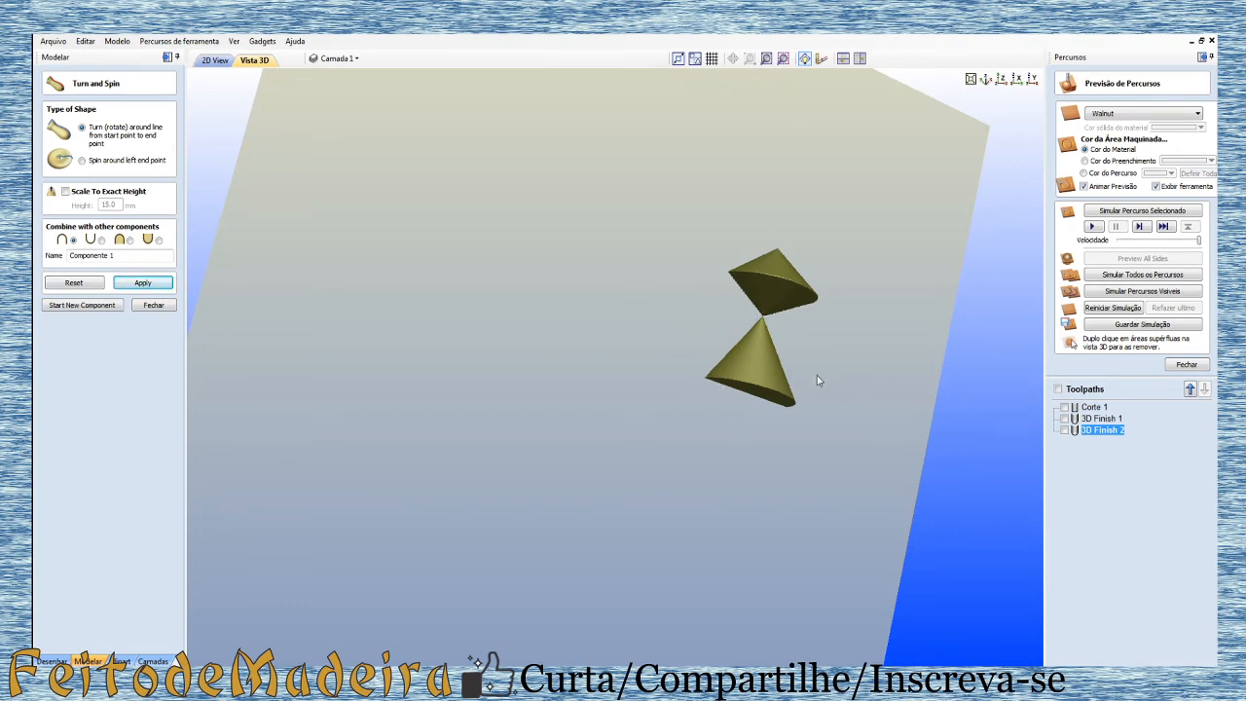
pyautogui.moveTo(675, 292); pyautogui.dragTo(902, 222)
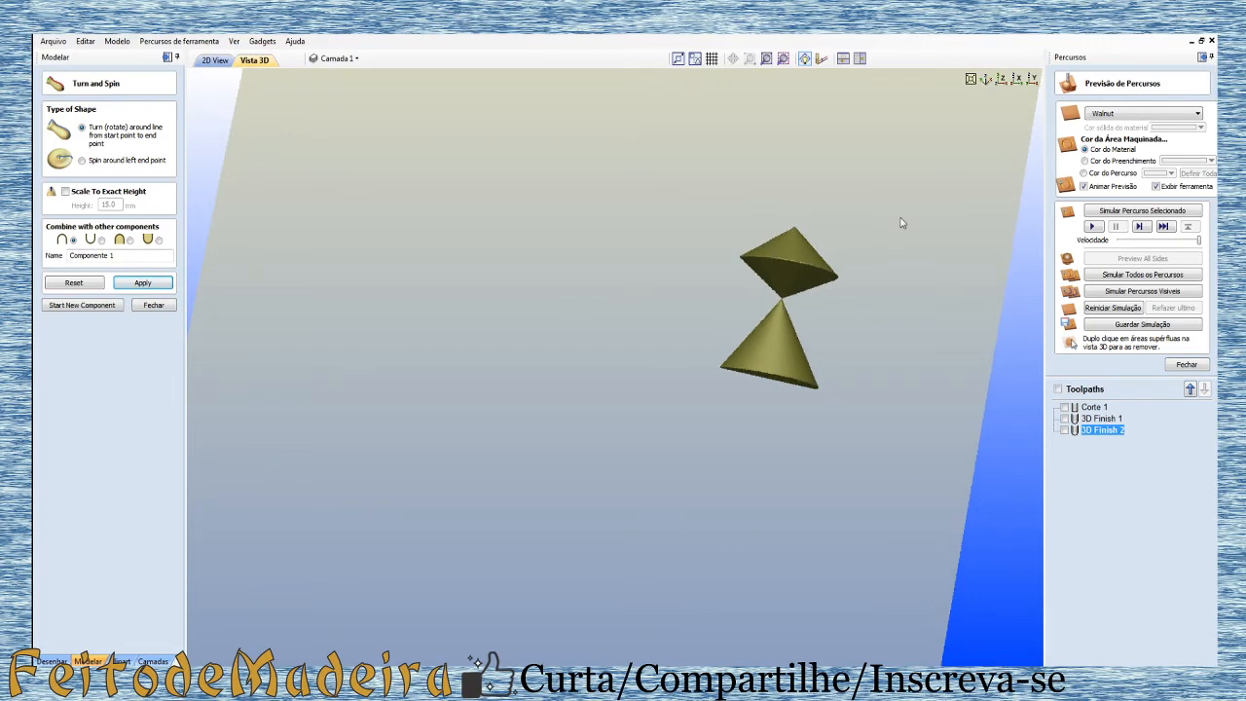
pyautogui.moveTo(909, 282); pyautogui.dragTo(497, 140)
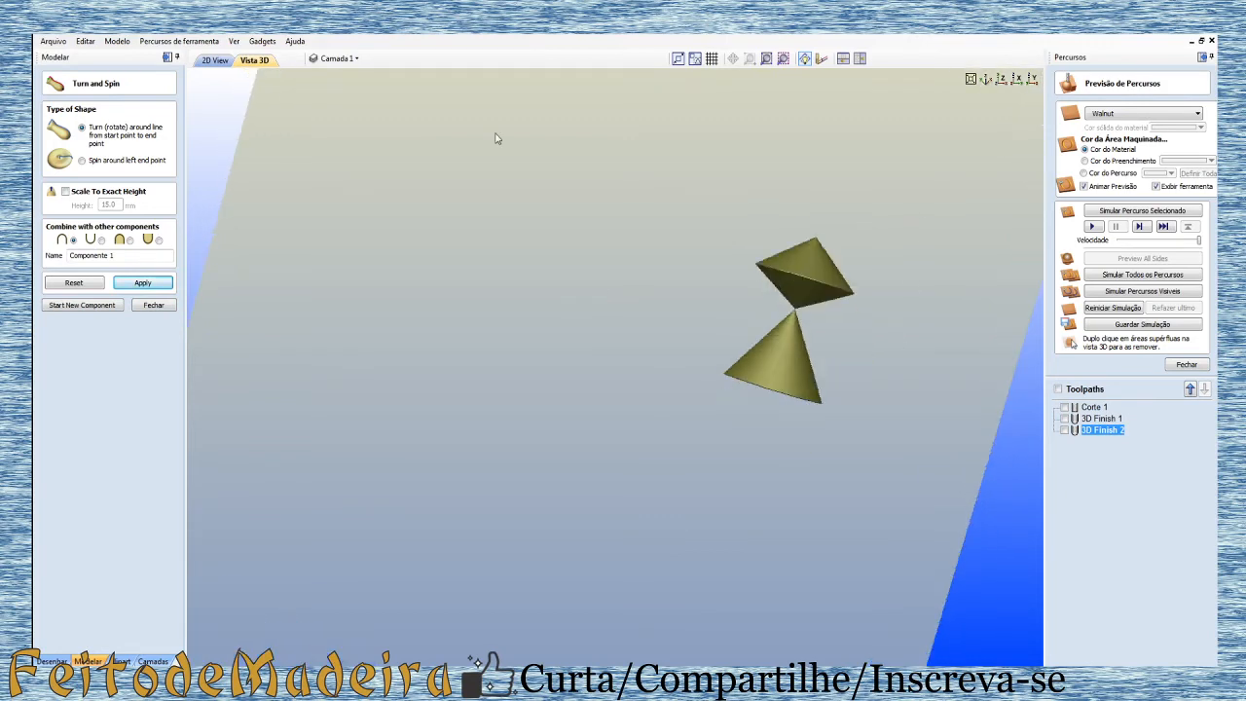
# Step: Turn the bracket profile inside the rectangle into a half-cylinder with Turn and Spin, and check it in the 3D view
pyautogui.click(216, 61)
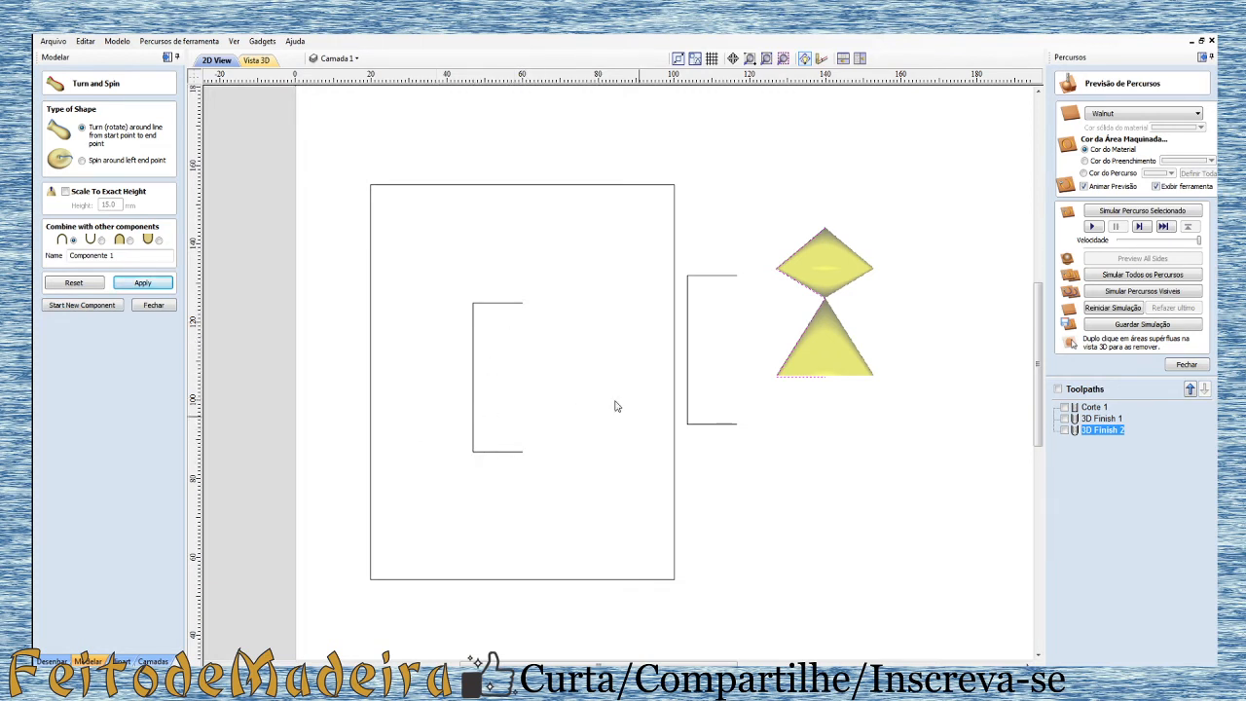
pyautogui.click(474, 398)
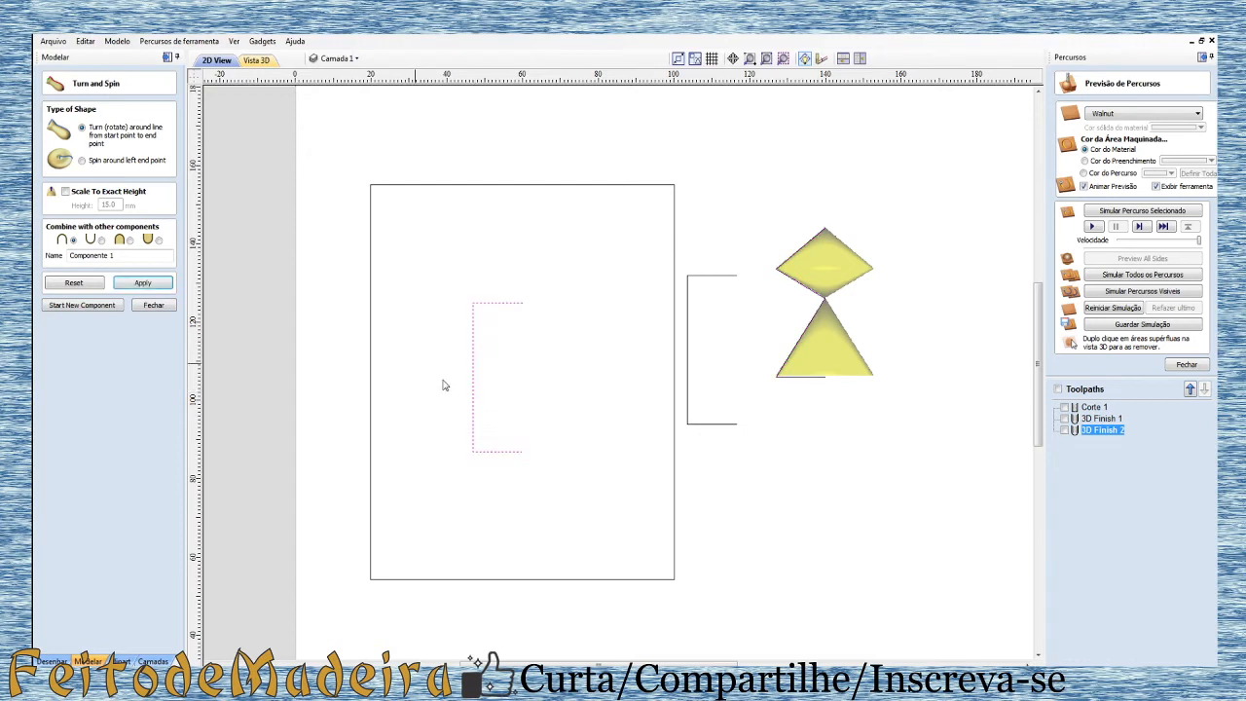
pyautogui.click(143, 282)
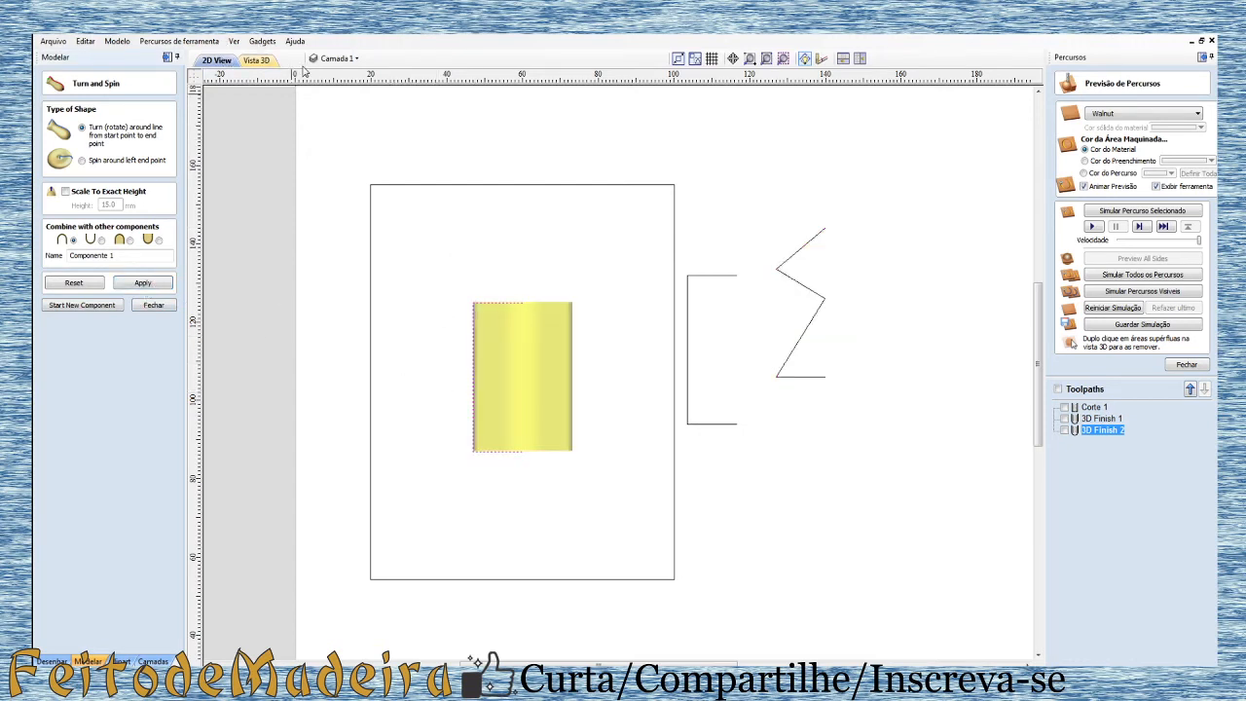
pyautogui.click(256, 59)
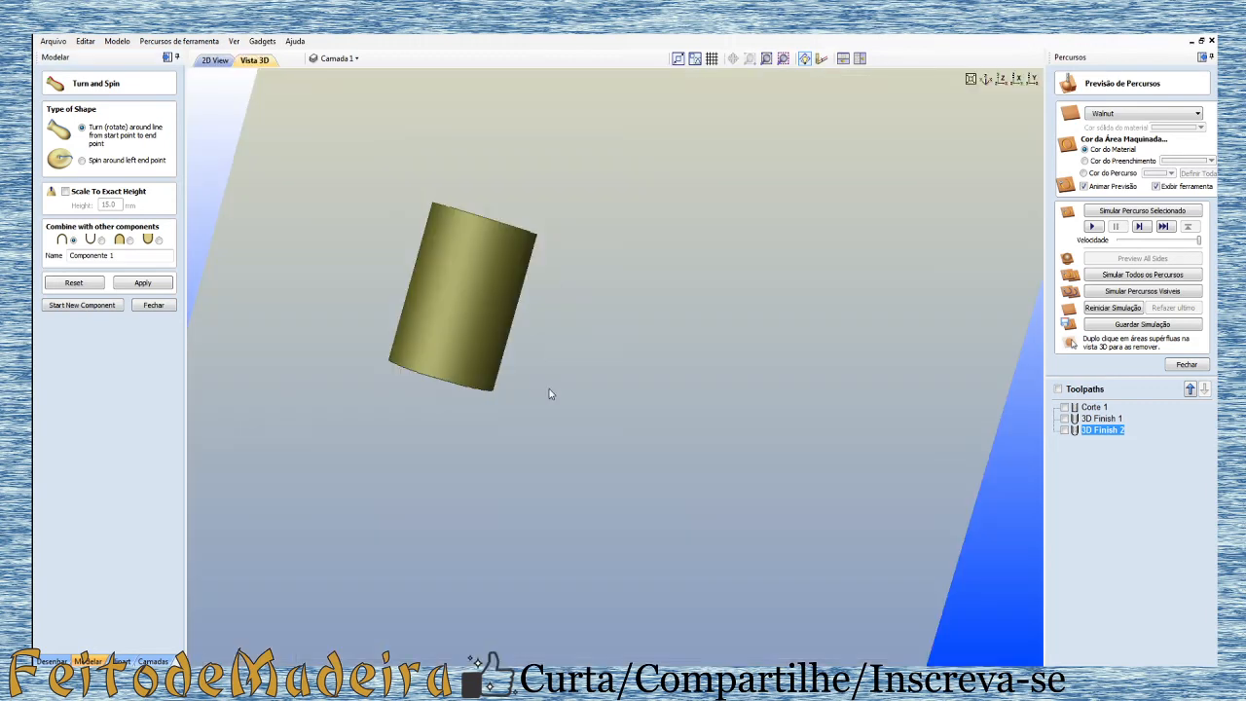
pyautogui.moveTo(550, 393); pyautogui.dragTo(395, 294)
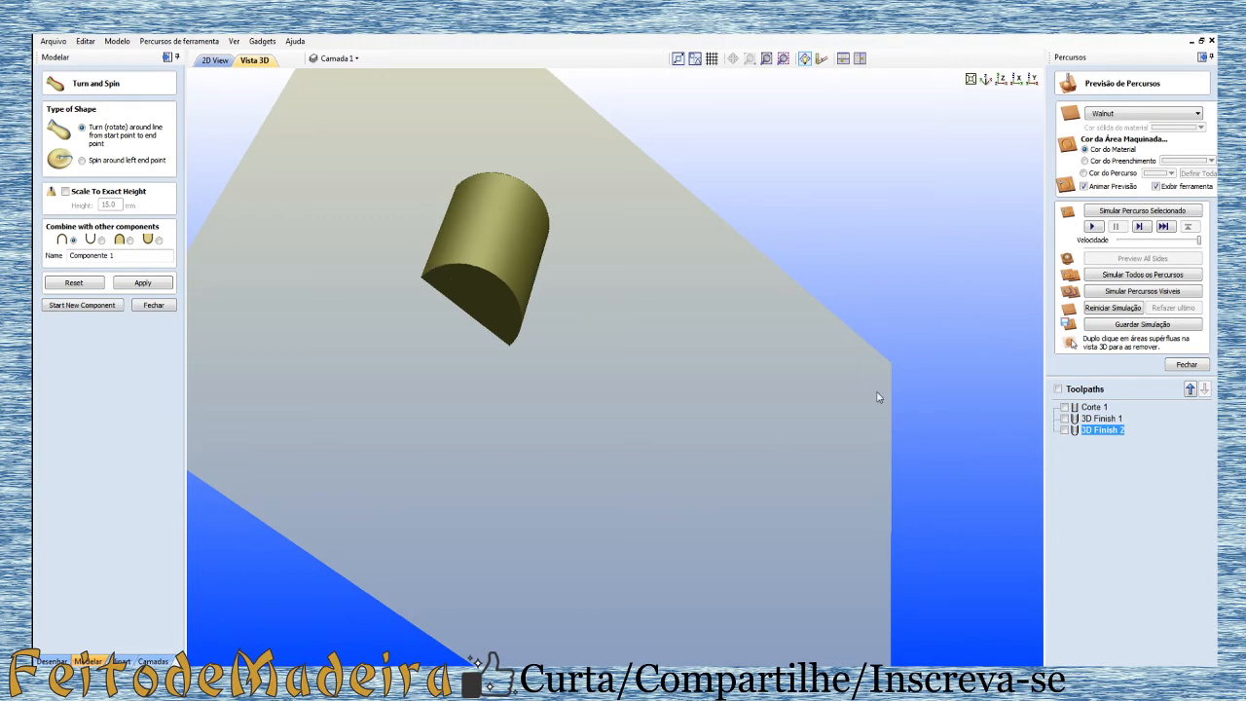
# Step: Return the half-cylinder to a recess in the model and recalculate the 3D Finish 2 toolpath with the 3 mm ball nose tool
pyautogui.click(218, 61)
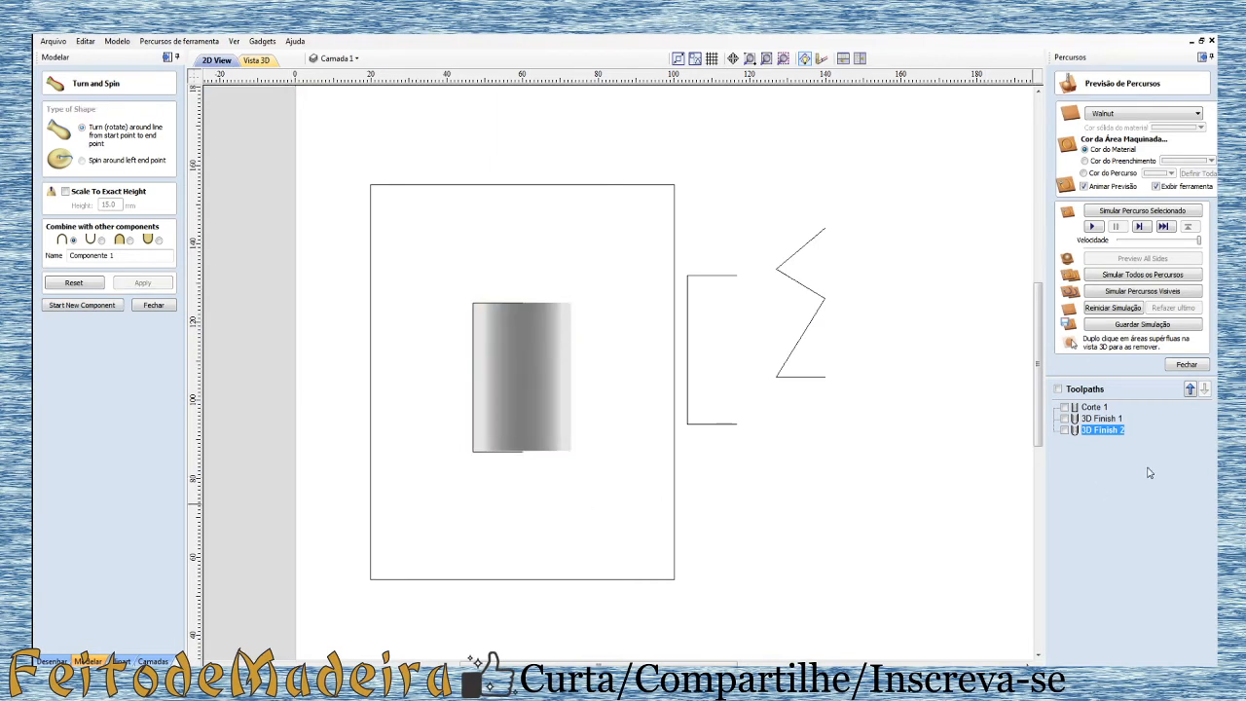
pyautogui.doubleClick(1104, 431)
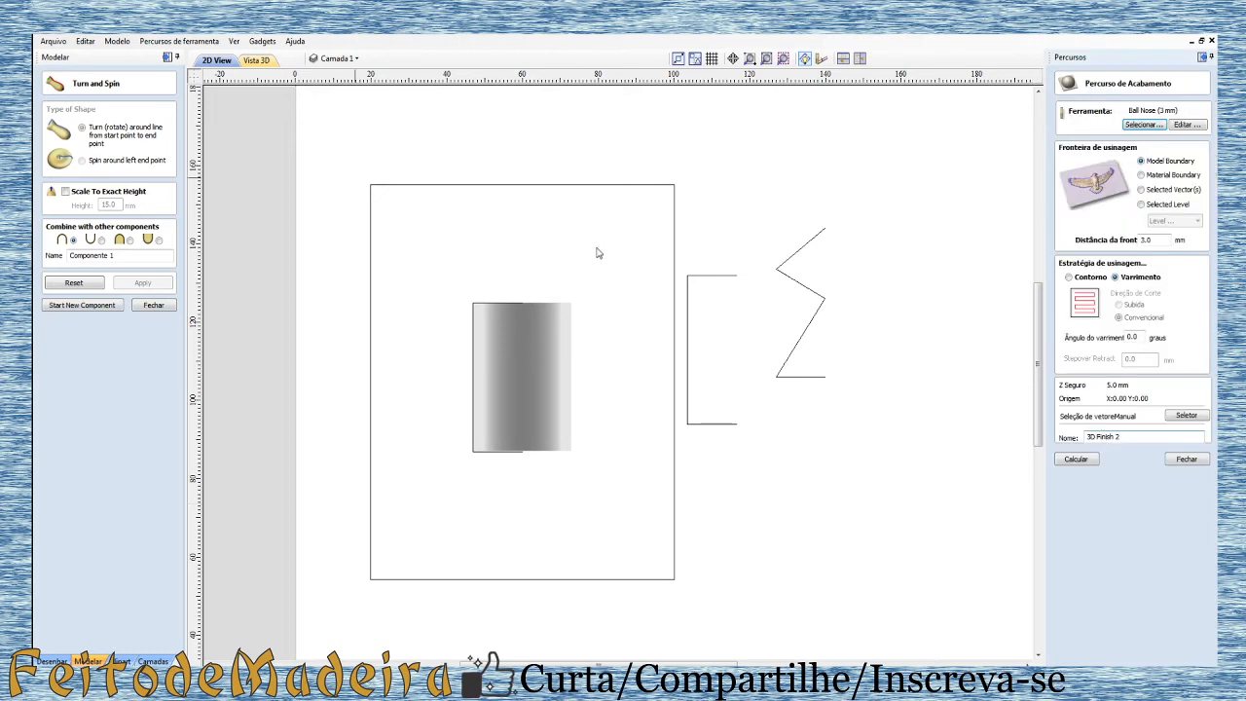
pyautogui.click(259, 61)
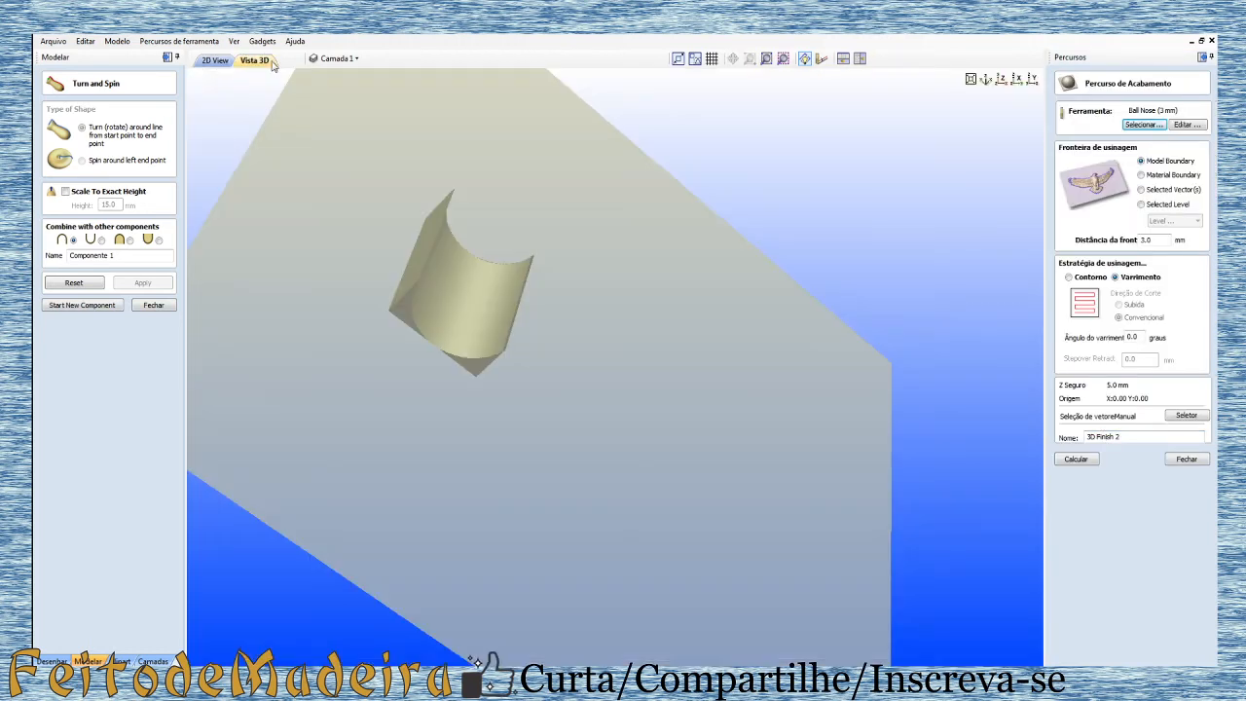
pyautogui.moveTo(365, 333); pyautogui.dragTo(357, 445)
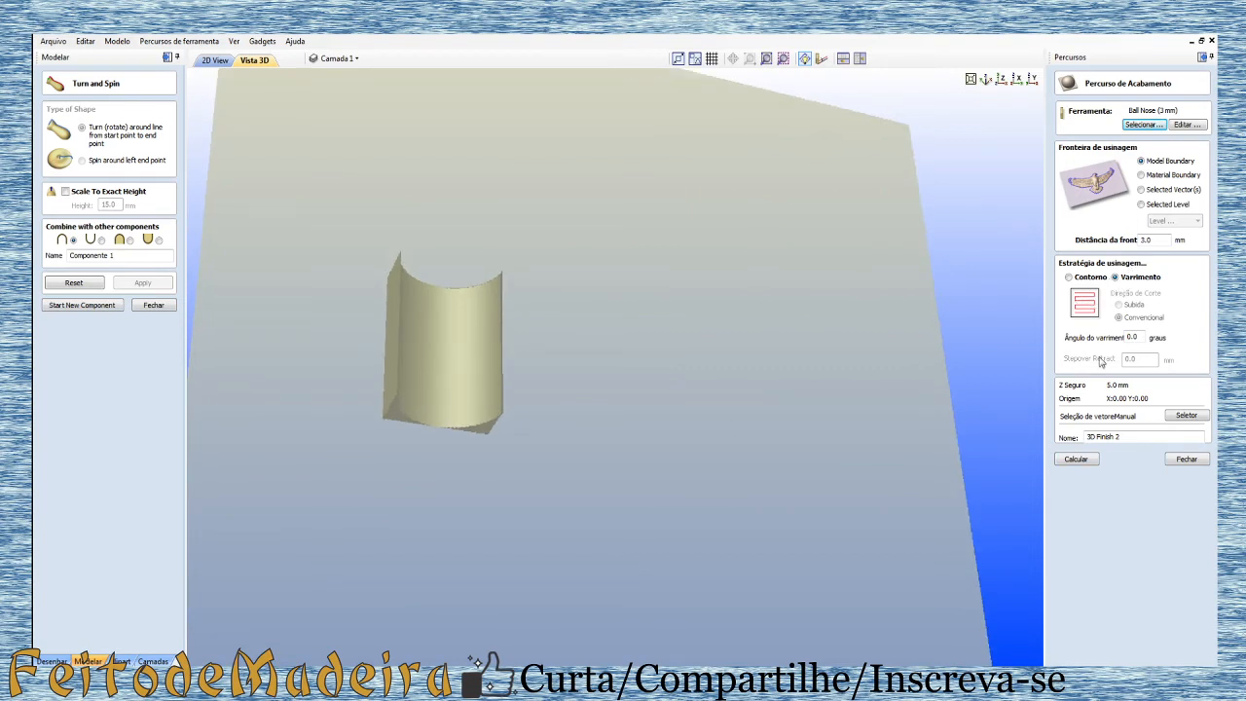
pyautogui.click(1076, 458)
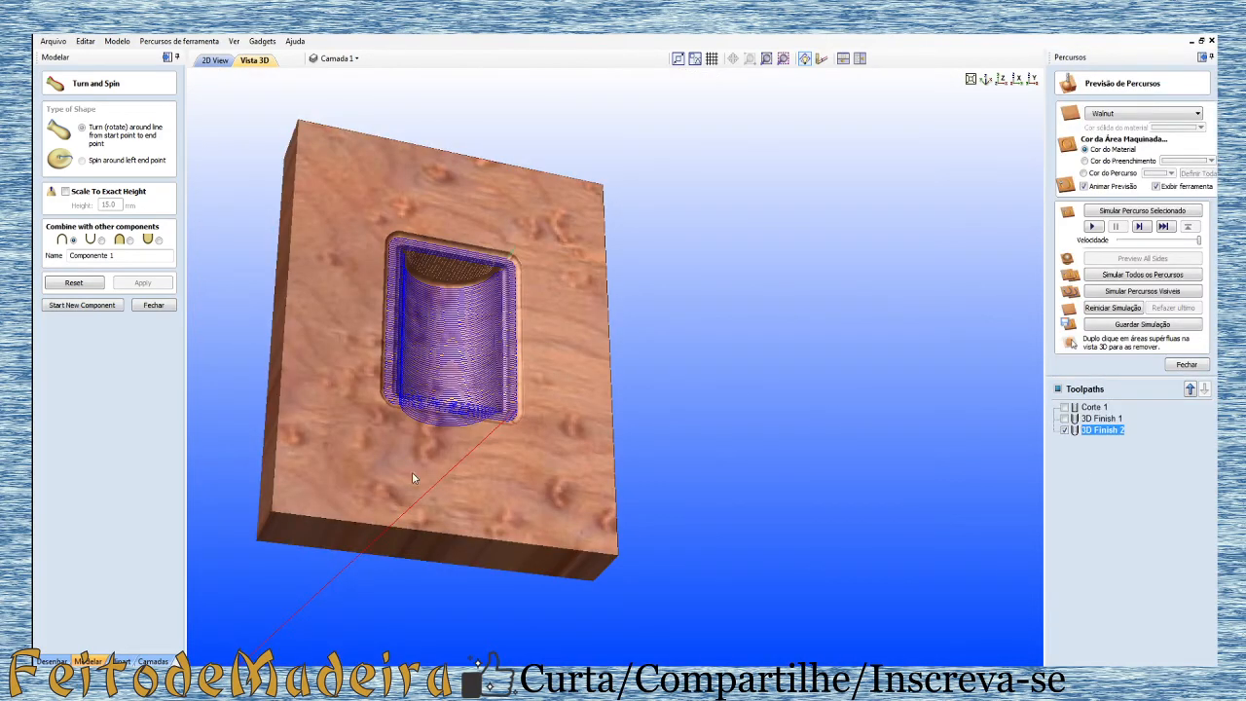
# Step: Examine the raster lines of the 3D Finish 2 toolpath inside the recess from several angles and close up
pyautogui.moveTo(412, 477); pyautogui.dragTo(257, 498)
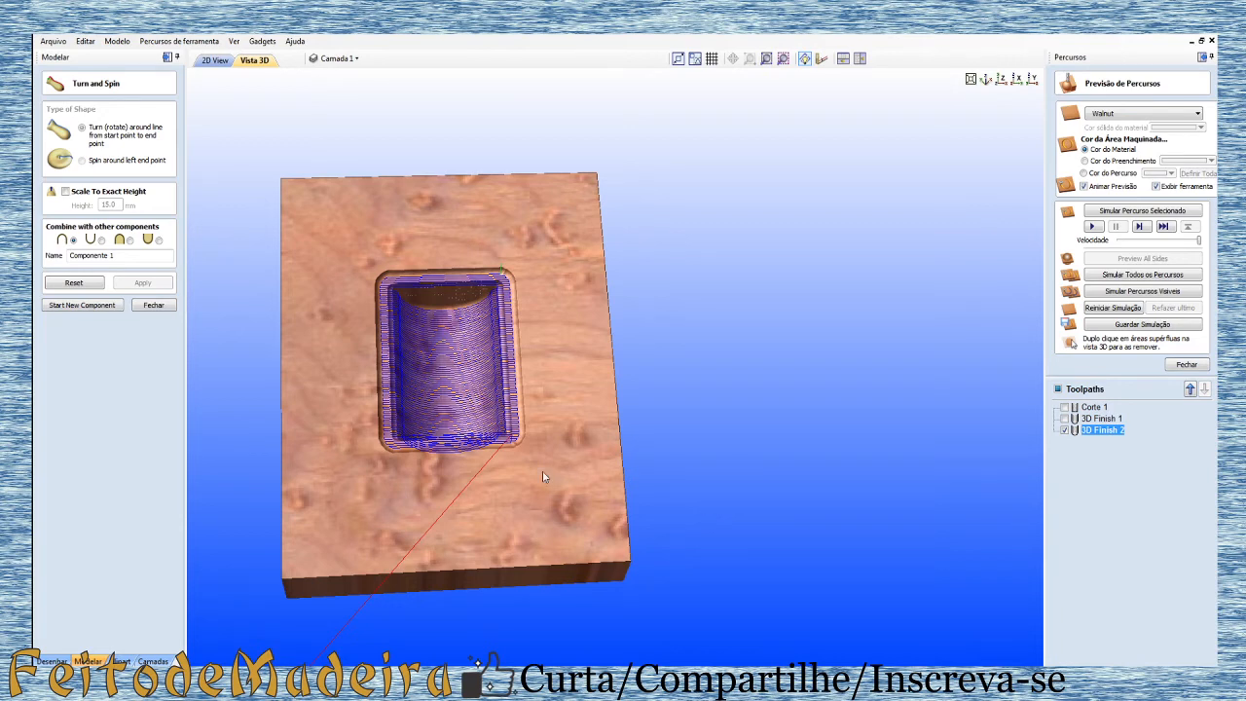
pyautogui.moveTo(546, 478); pyautogui.dragTo(322, 538)
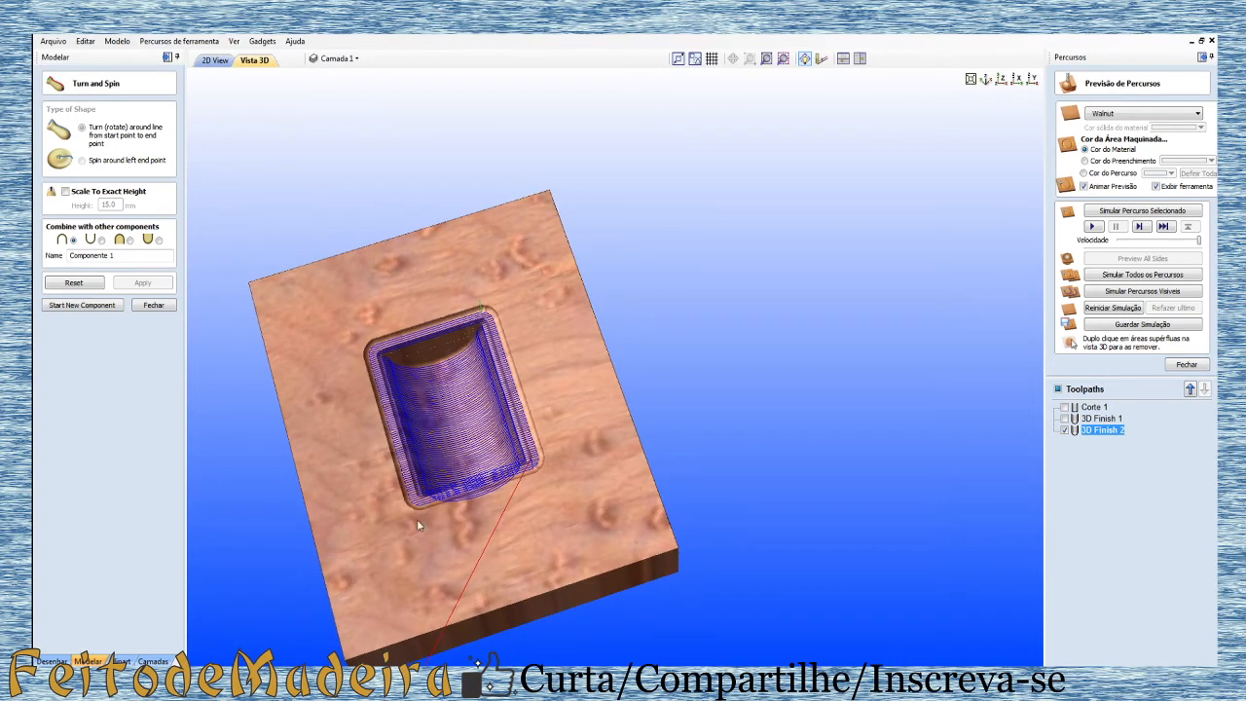
pyautogui.moveTo(417, 519); pyautogui.dragTo(428, 498)
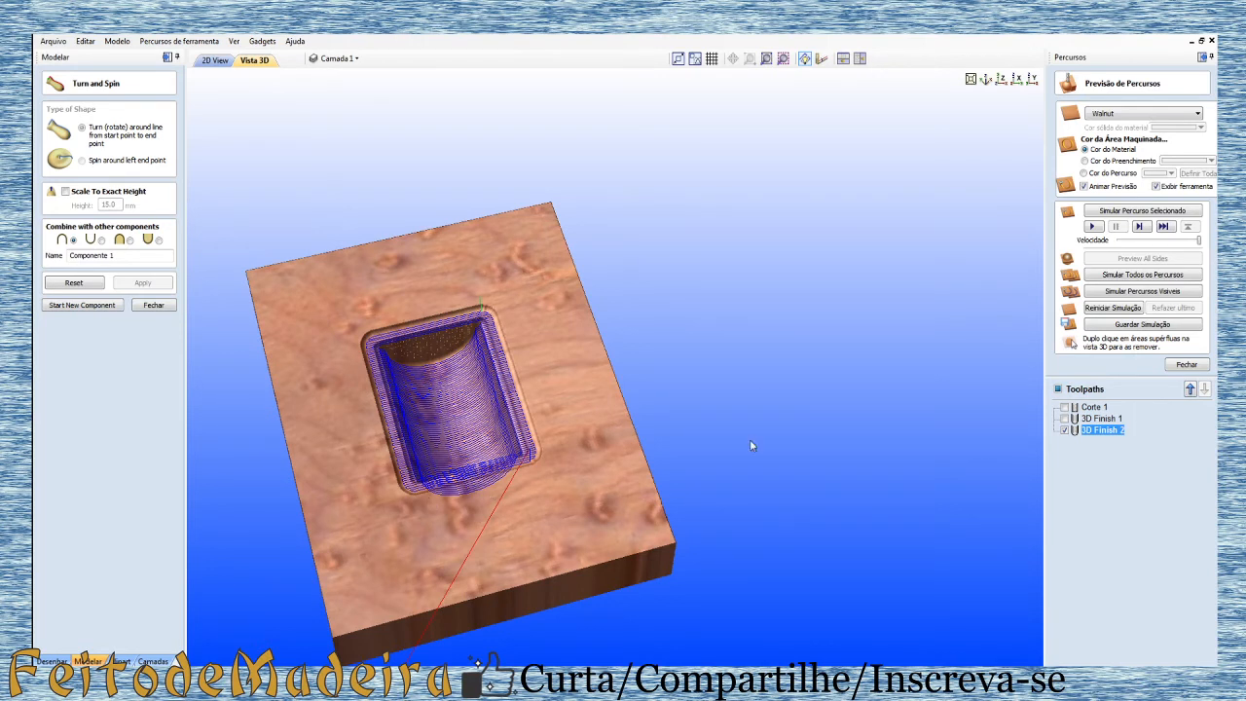
pyautogui.click(785, 59)
pyautogui.scroll(5, 535, 465)
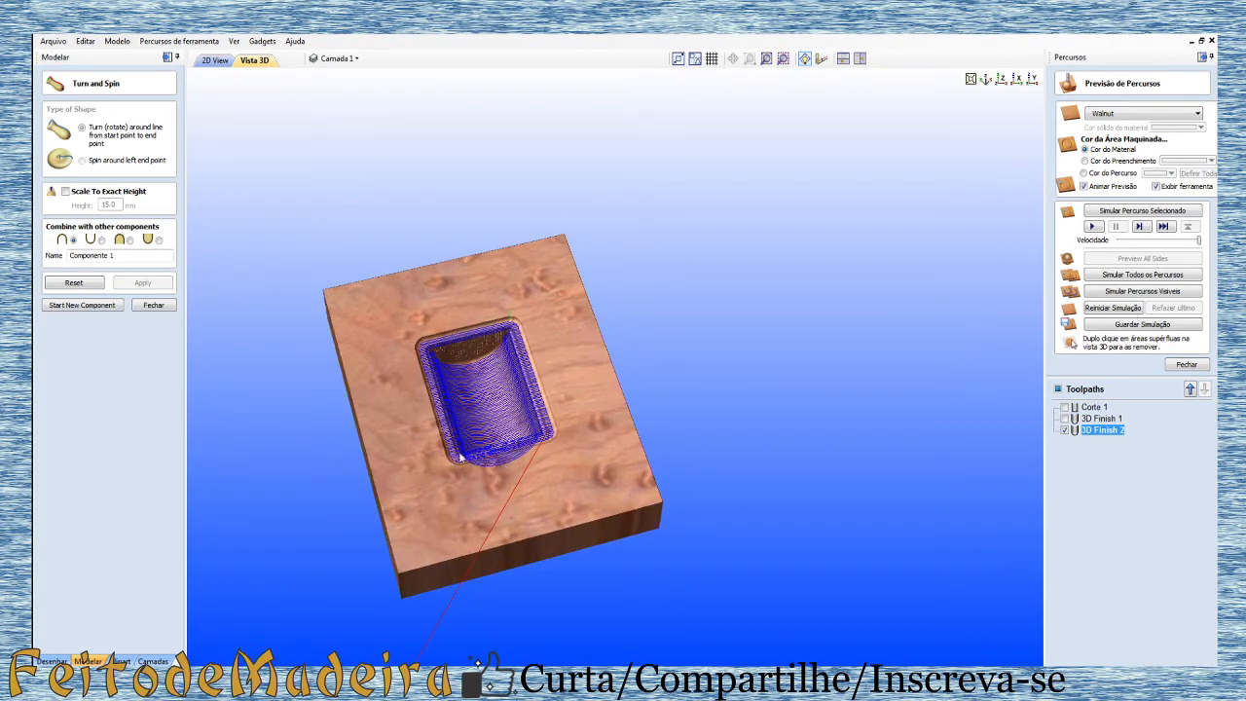
pyautogui.moveTo(518, 421); pyautogui.dragTo(713, 358)
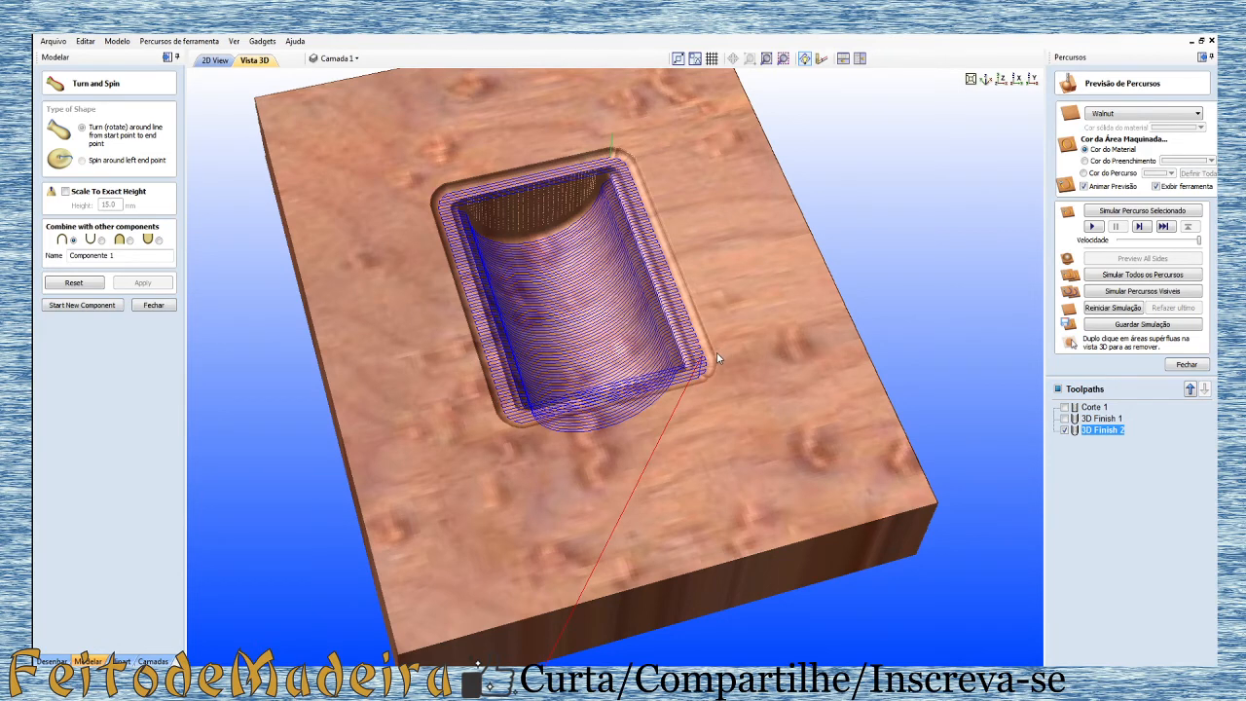
pyautogui.moveTo(697, 444); pyautogui.dragTo(702, 471)
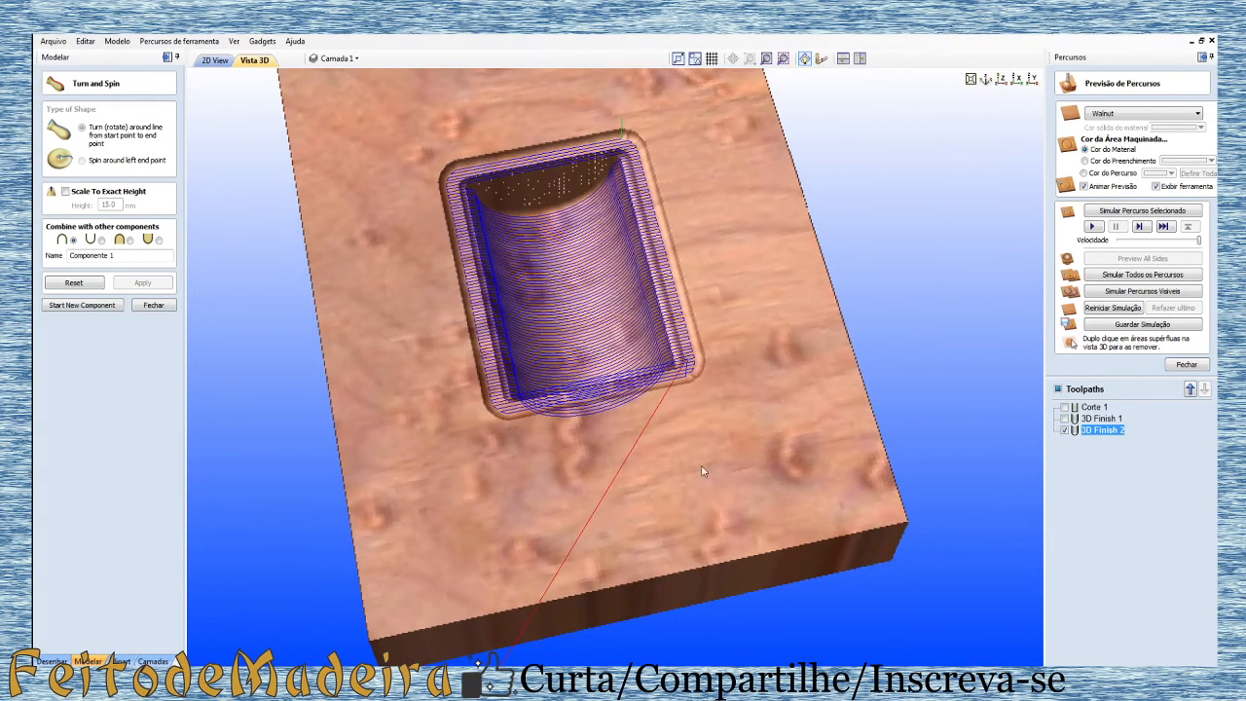
# Step: Recalculate the 3D Finish 2 toolpath with the Contorno strategy and inspect its lines in the recess from several angles
pyautogui.doubleClick(1118, 431)
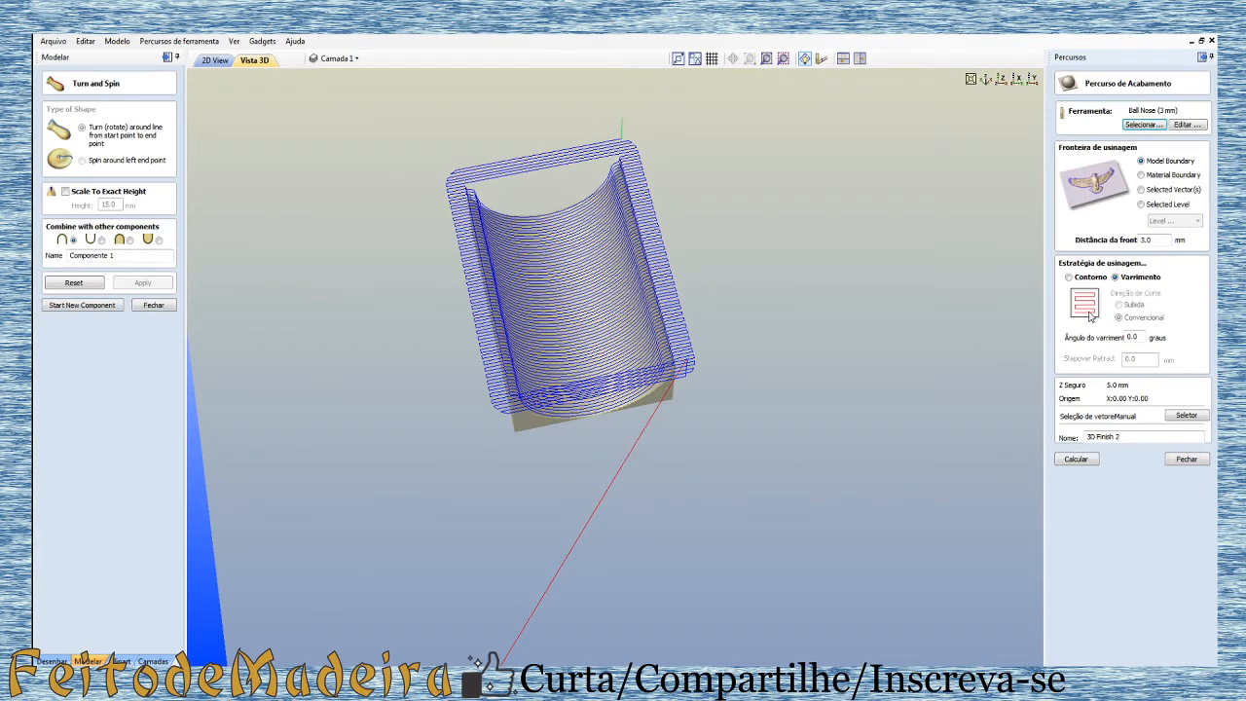
pyautogui.click(1069, 278)
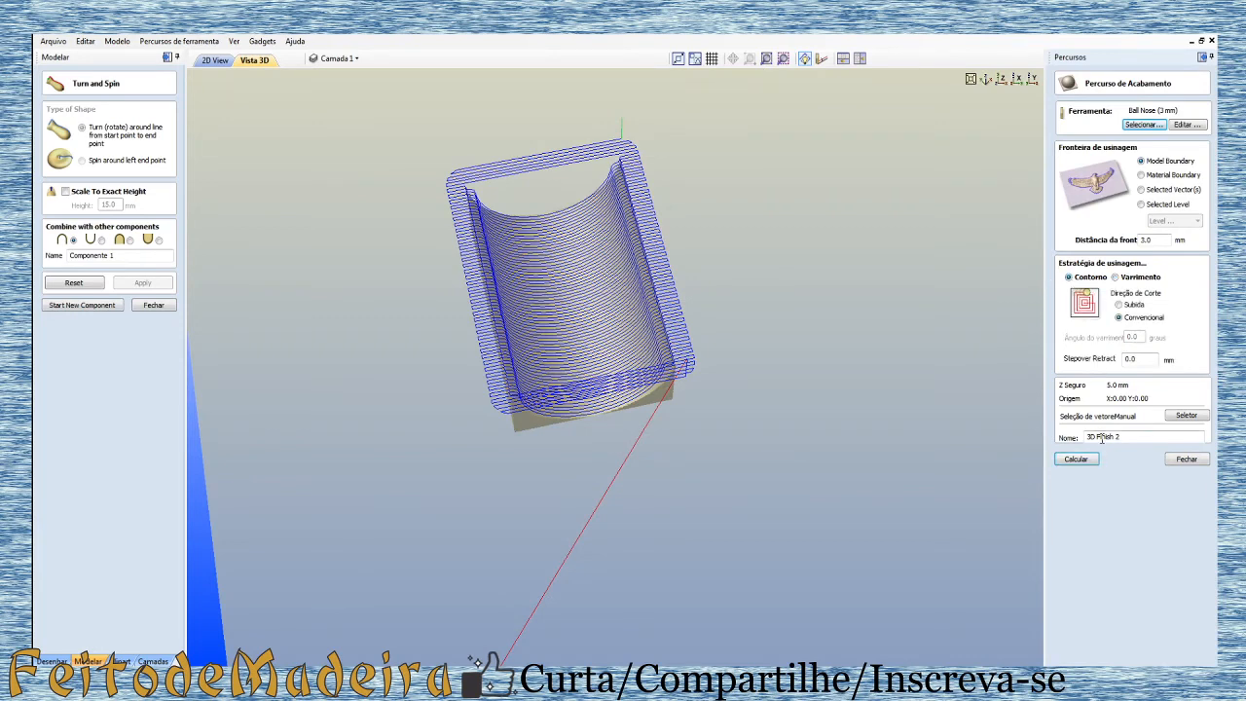
pyautogui.click(1075, 459)
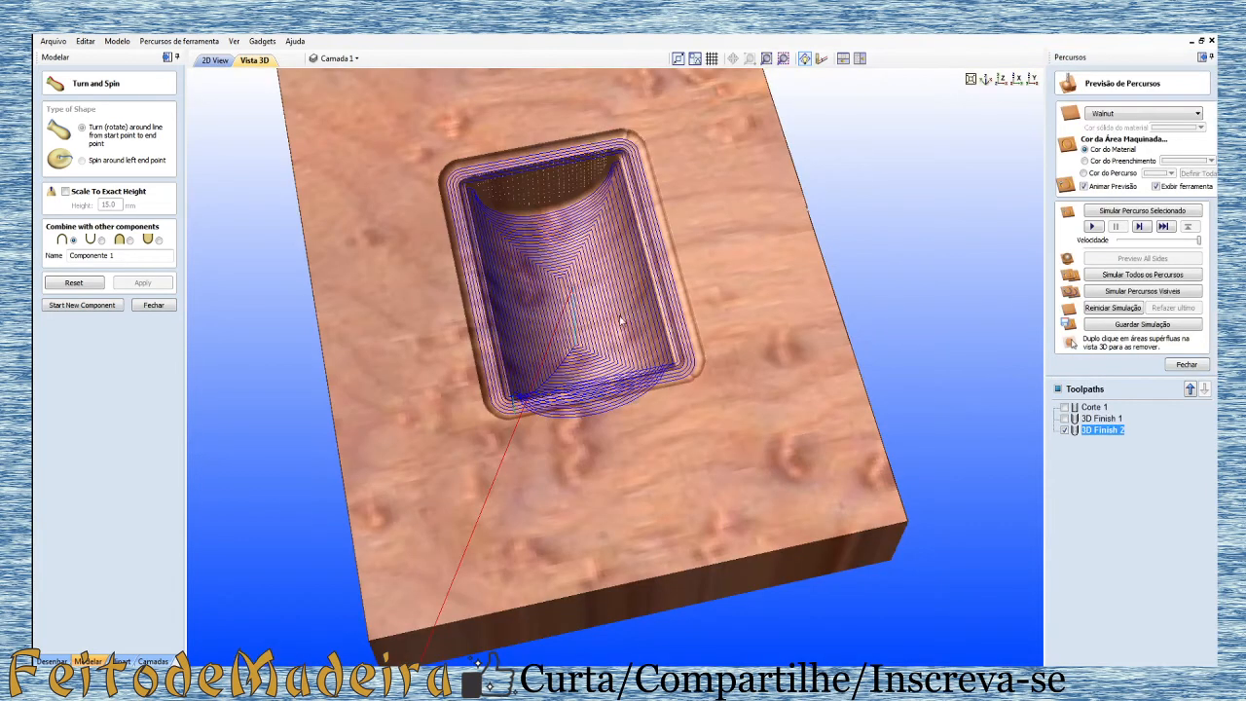
pyautogui.moveTo(660, 451); pyautogui.dragTo(593, 391)
pyautogui.moveTo(755, 387); pyautogui.dragTo(578, 293)
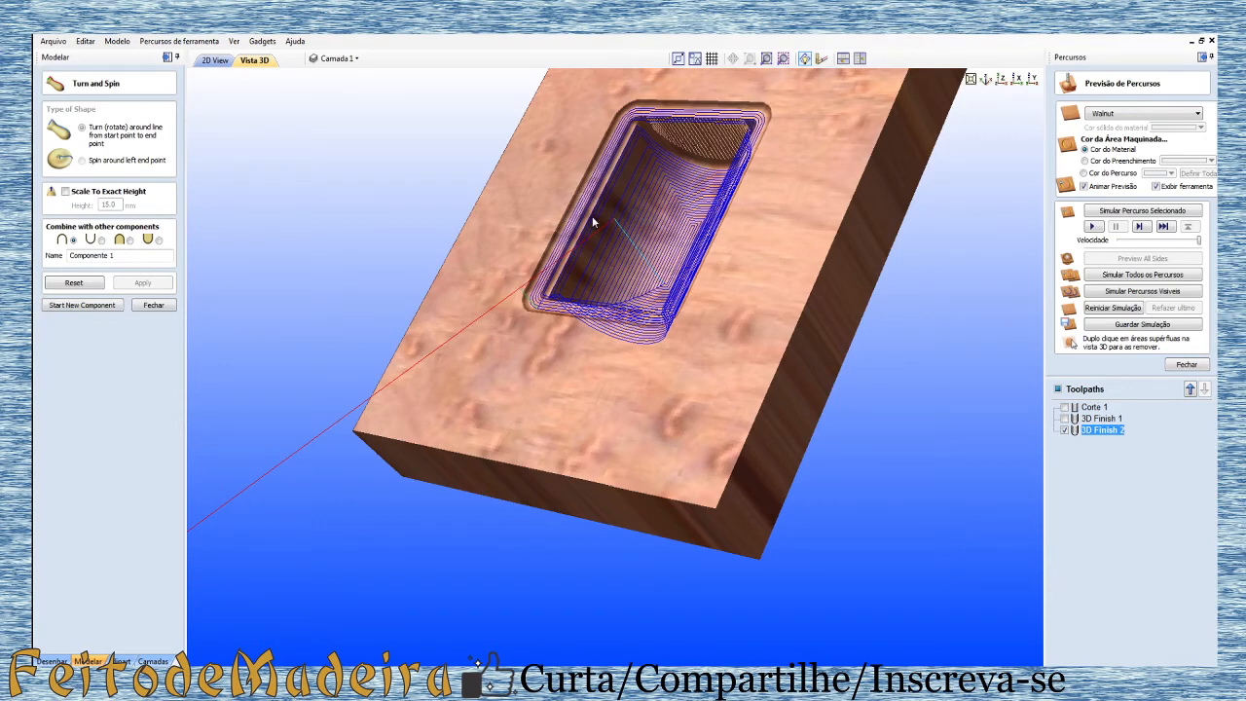
pyautogui.moveTo(679, 291); pyautogui.dragTo(708, 274)
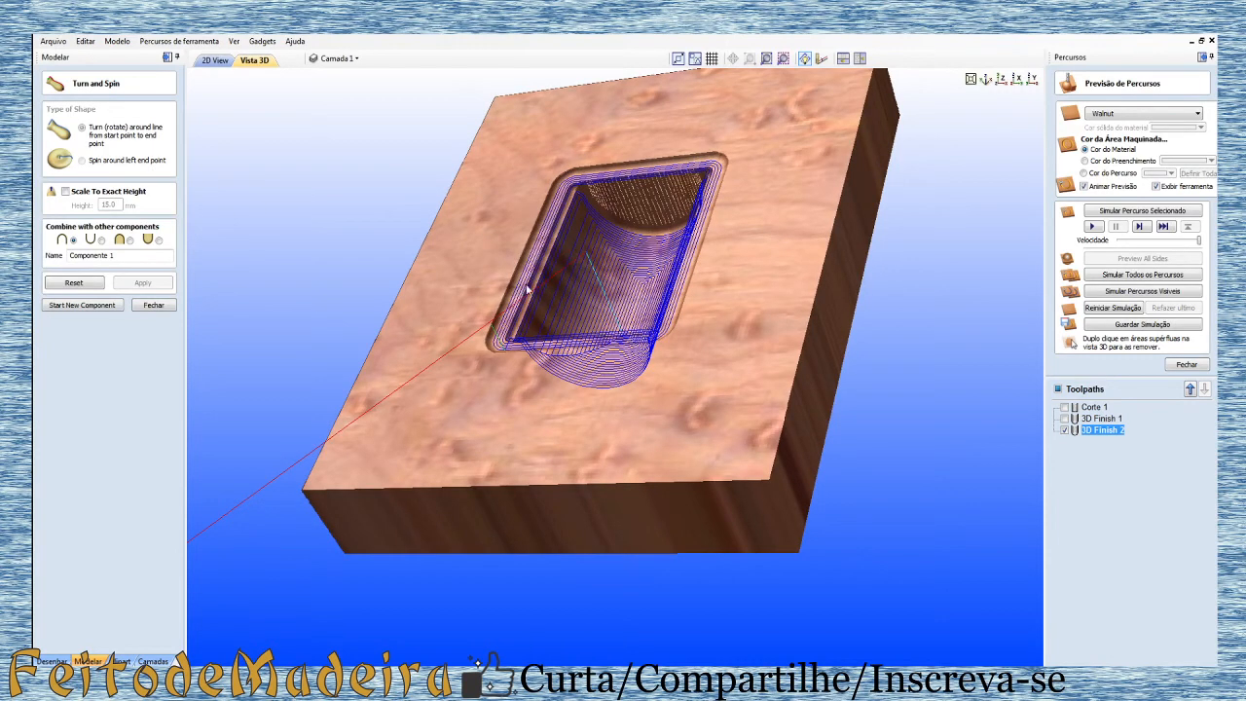
pyautogui.moveTo(628, 341); pyautogui.dragTo(616, 251)
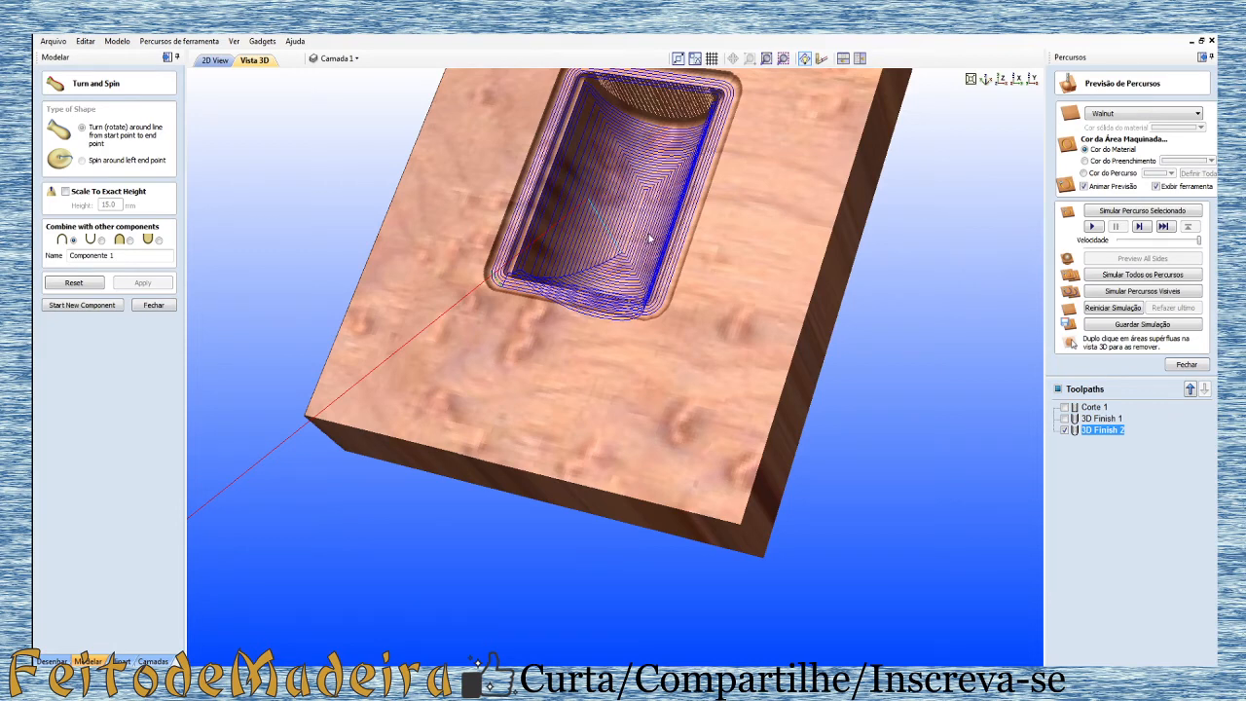
# Step: Close Turn and Spin and delete the spare bracket and zigzag polylines outside the rectangle in the 2D view
pyautogui.click(214, 60)
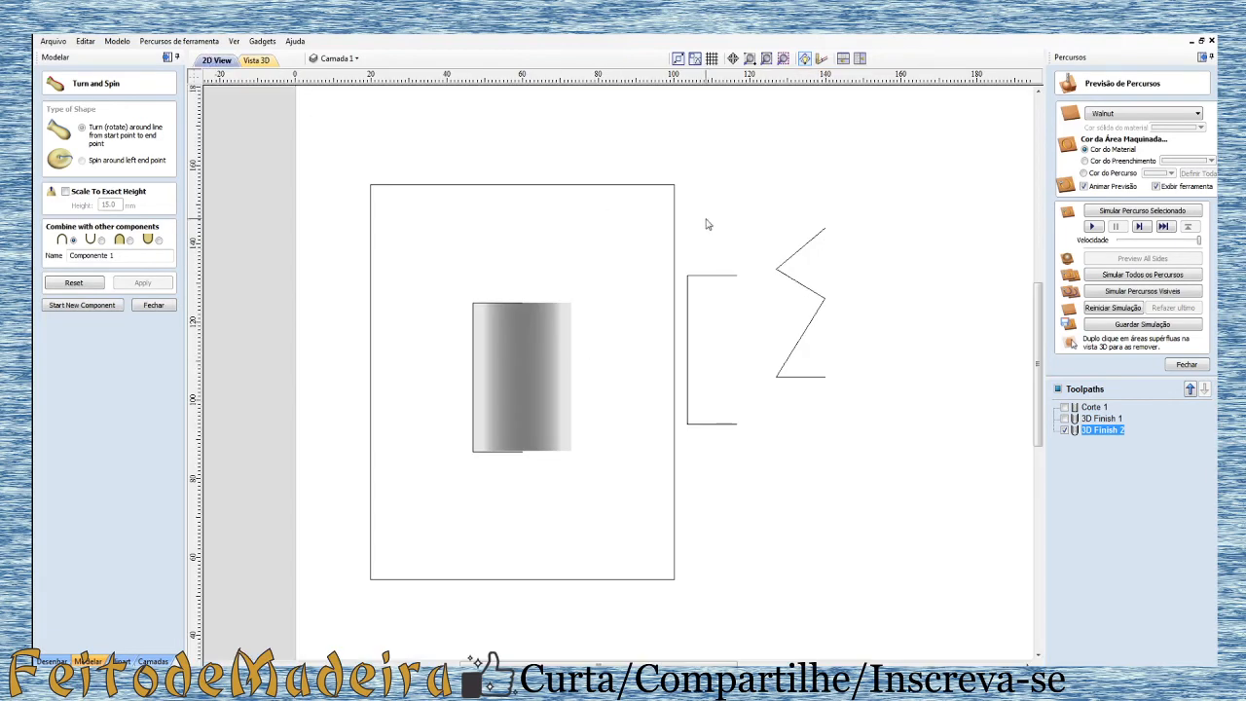
pyautogui.moveTo(679, 231); pyautogui.dragTo(874, 475)
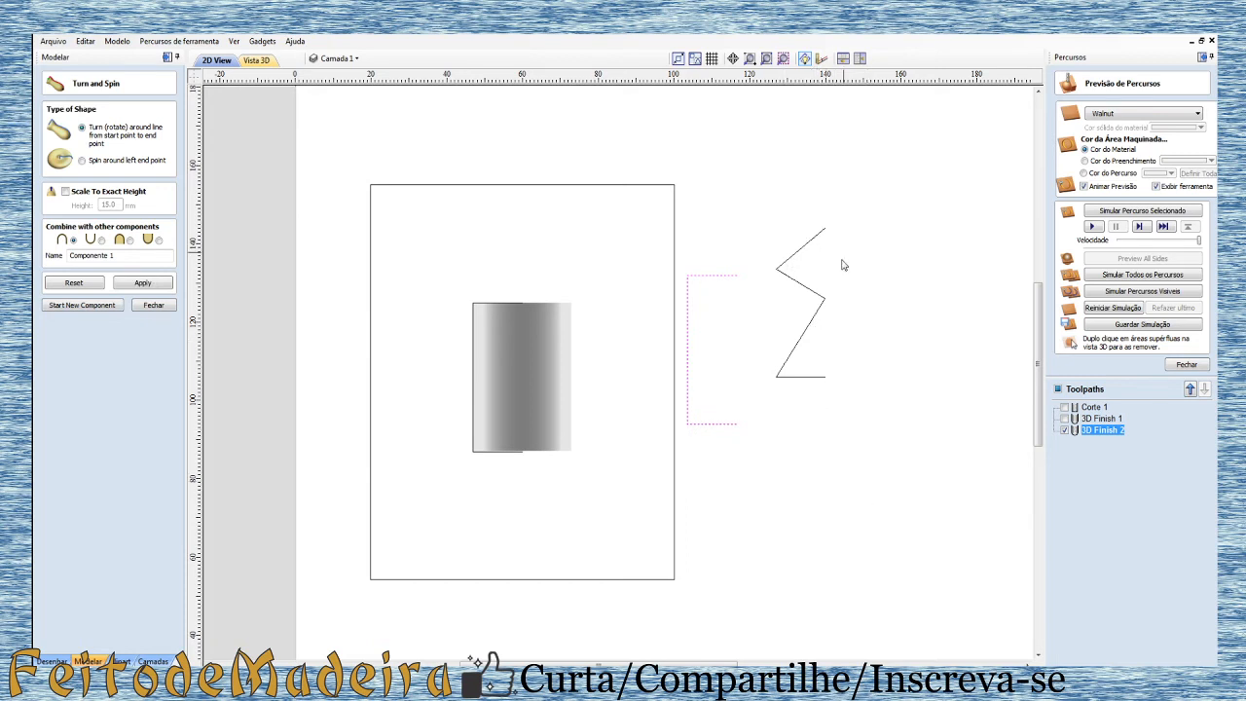
pyautogui.moveTo(843, 191); pyautogui.dragTo(653, 519)
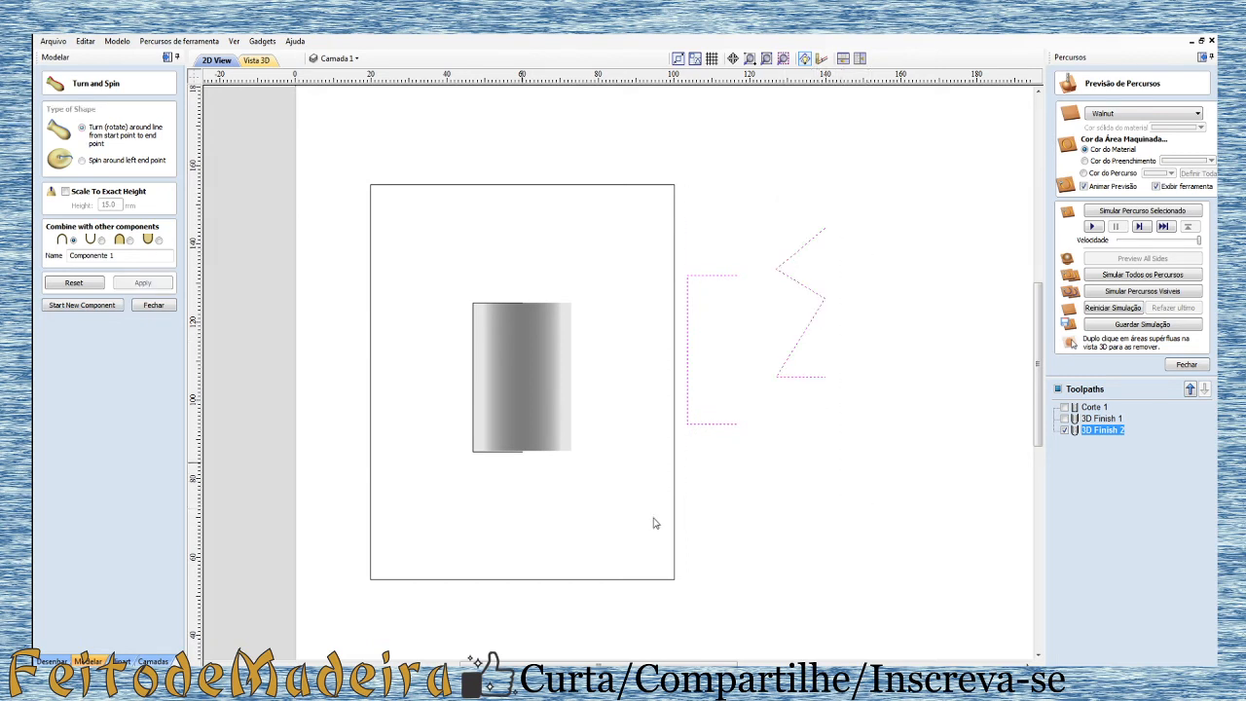
pyautogui.click(153, 305)
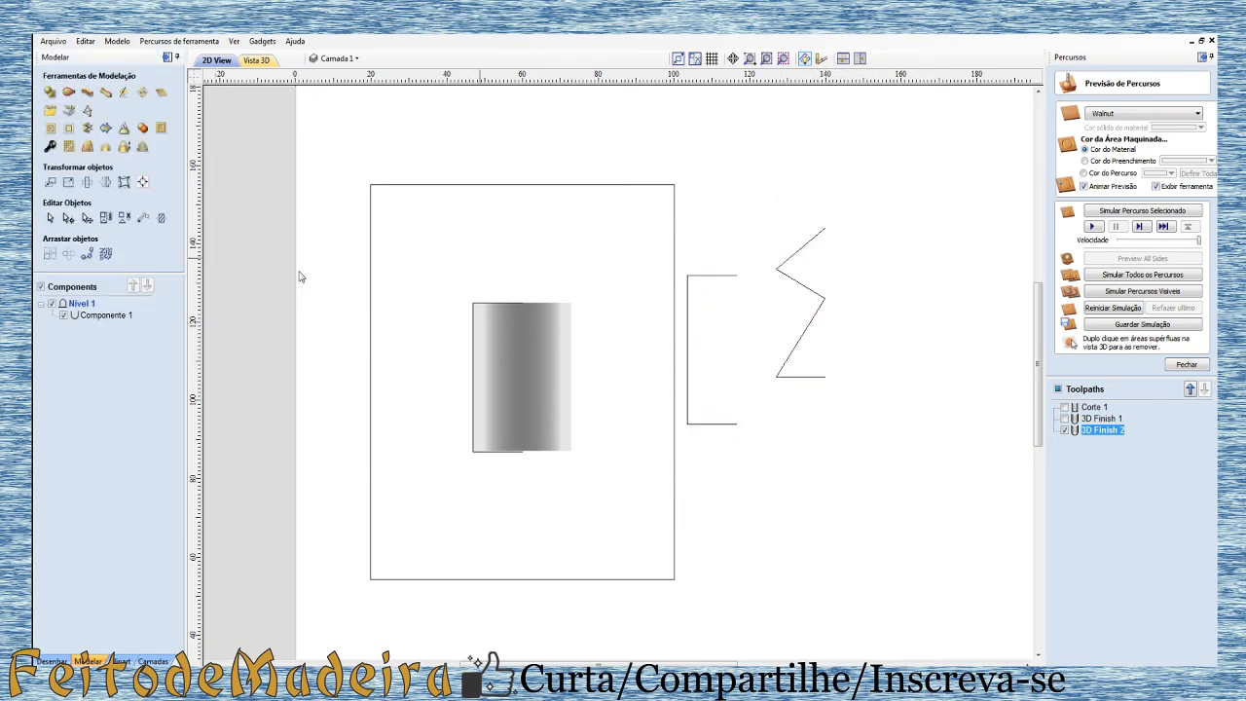
pyautogui.moveTo(892, 135); pyautogui.dragTo(680, 517)
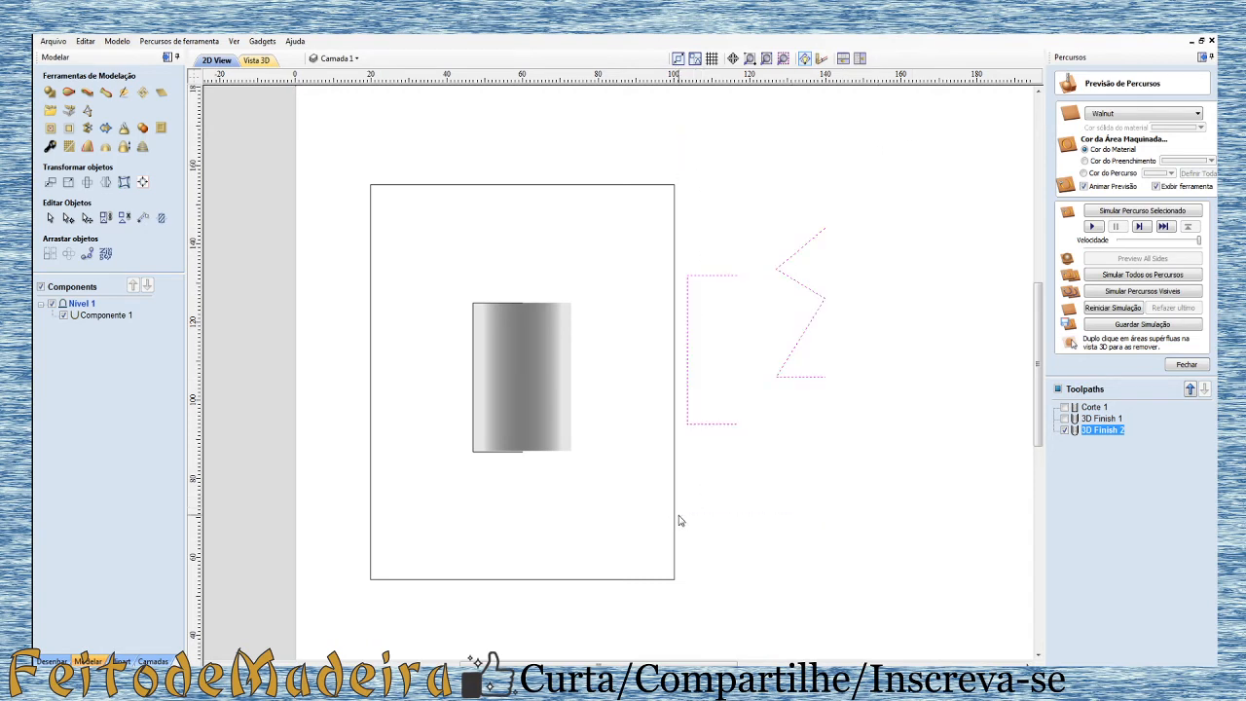
pyautogui.press('Delete')
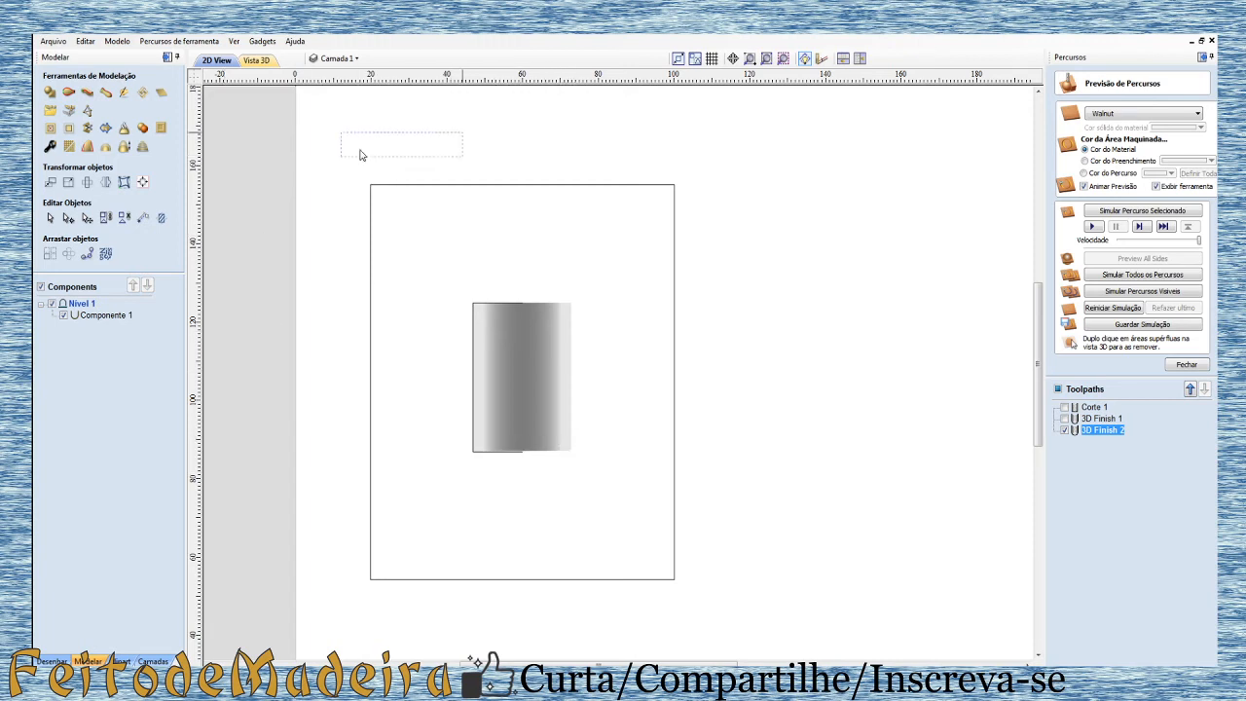
# Step: Rotate the rectangle, bracket profile and half-cylinder component together about their centre, applying a 90-degree rotation three times
pyautogui.moveTo(340, 157); pyautogui.dragTo(767, 646)
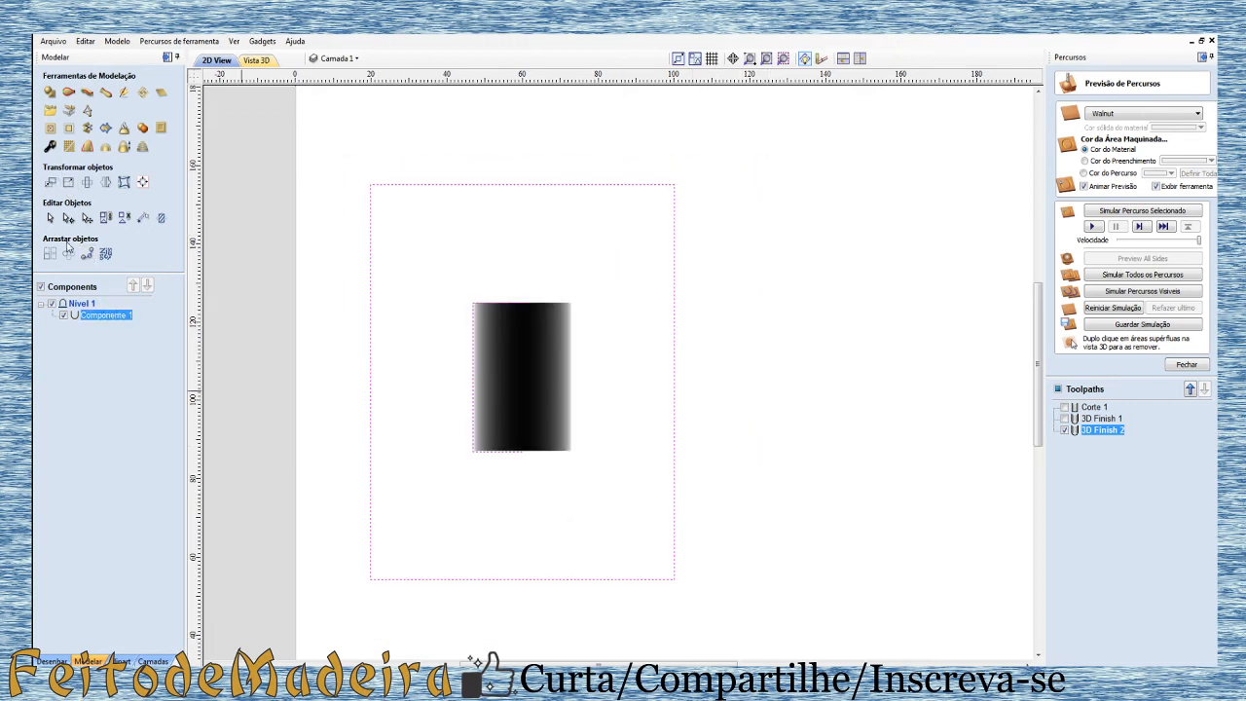
pyautogui.click(51, 661)
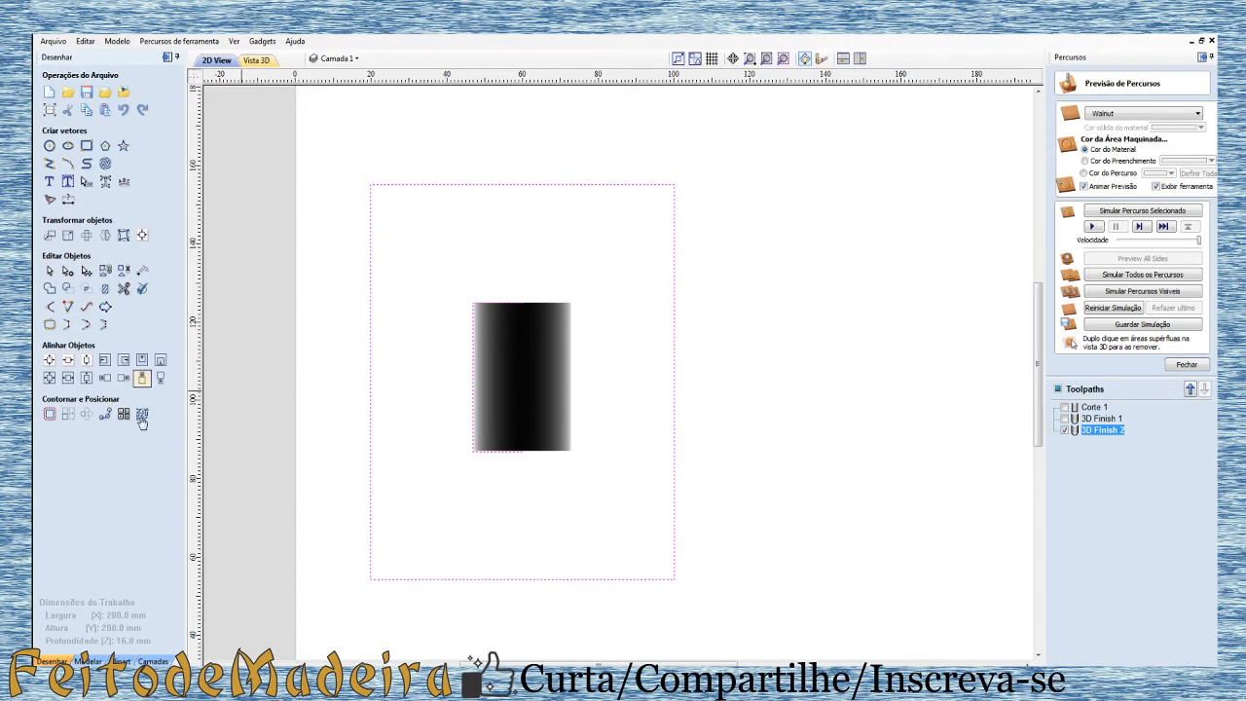
pyautogui.click(87, 237)
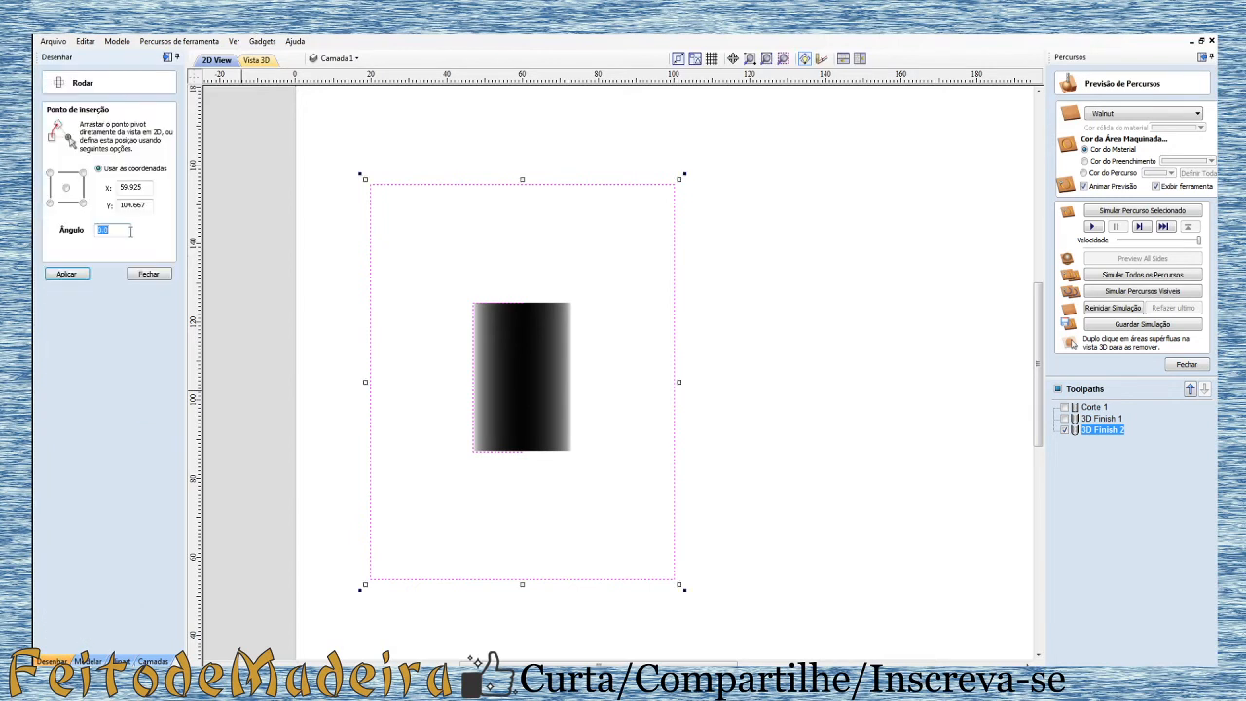
pyautogui.write('90')
pyautogui.press('Return')
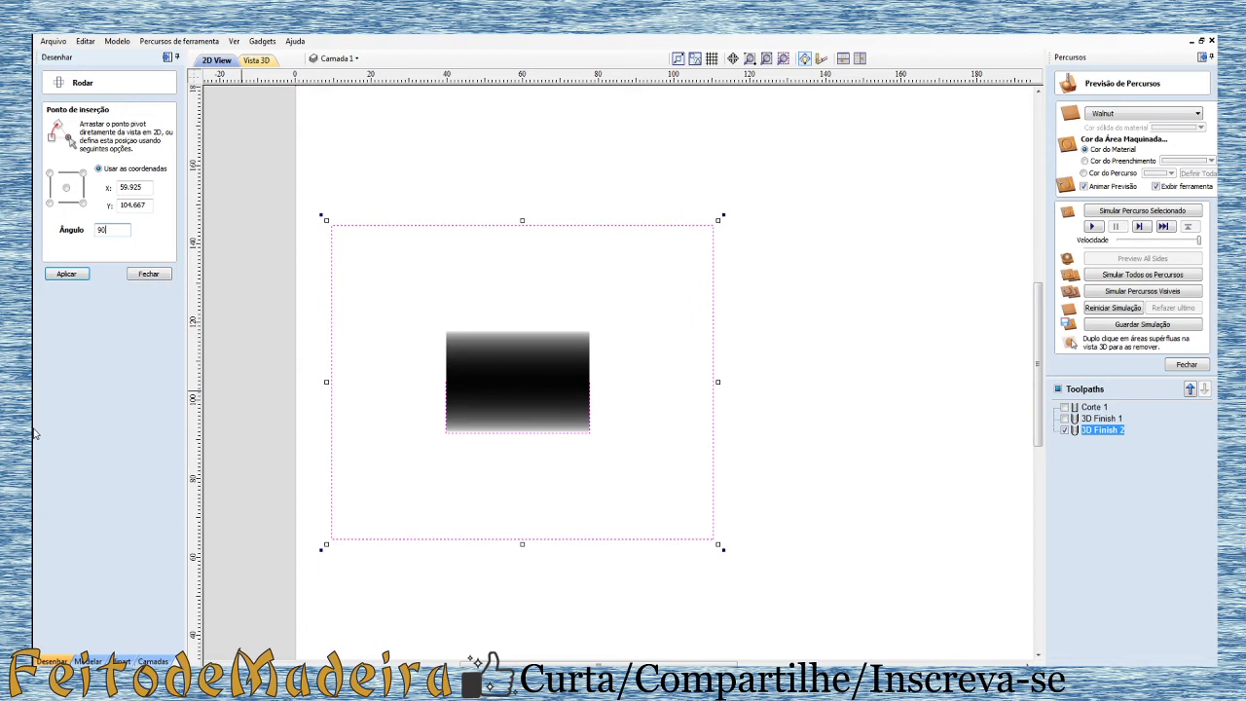
pyautogui.click(74, 278)
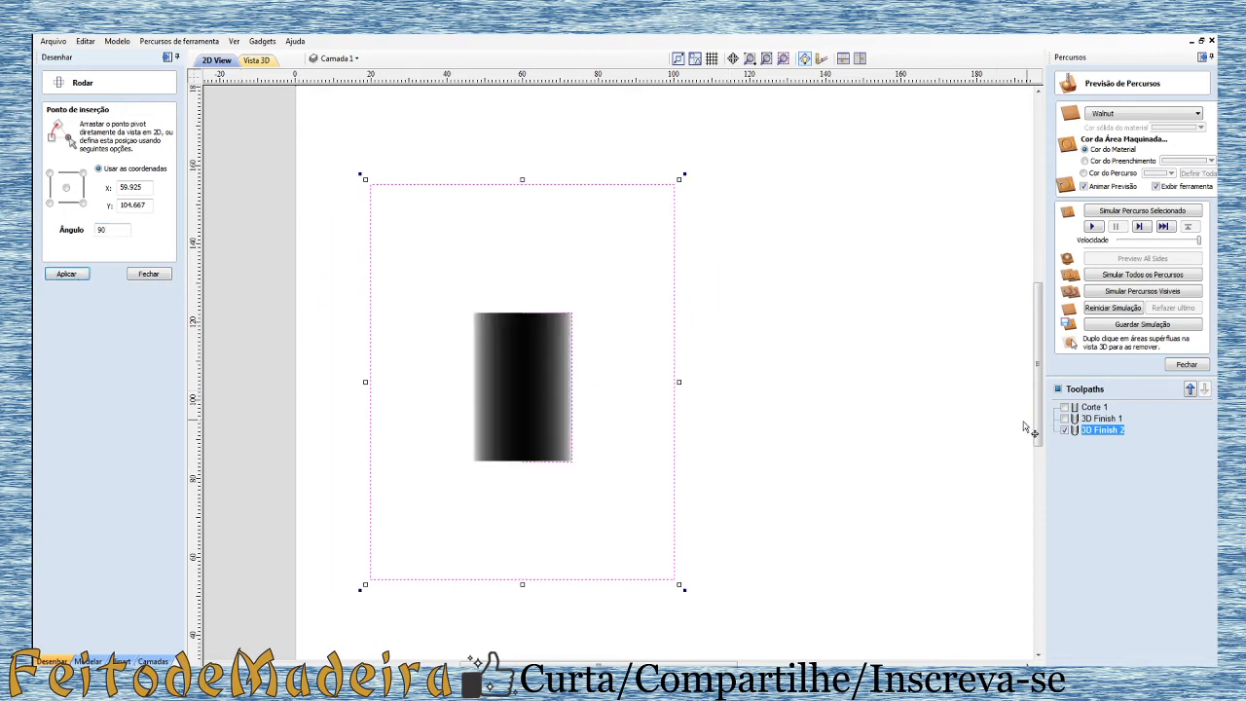
pyautogui.doubleClick(1104, 432)
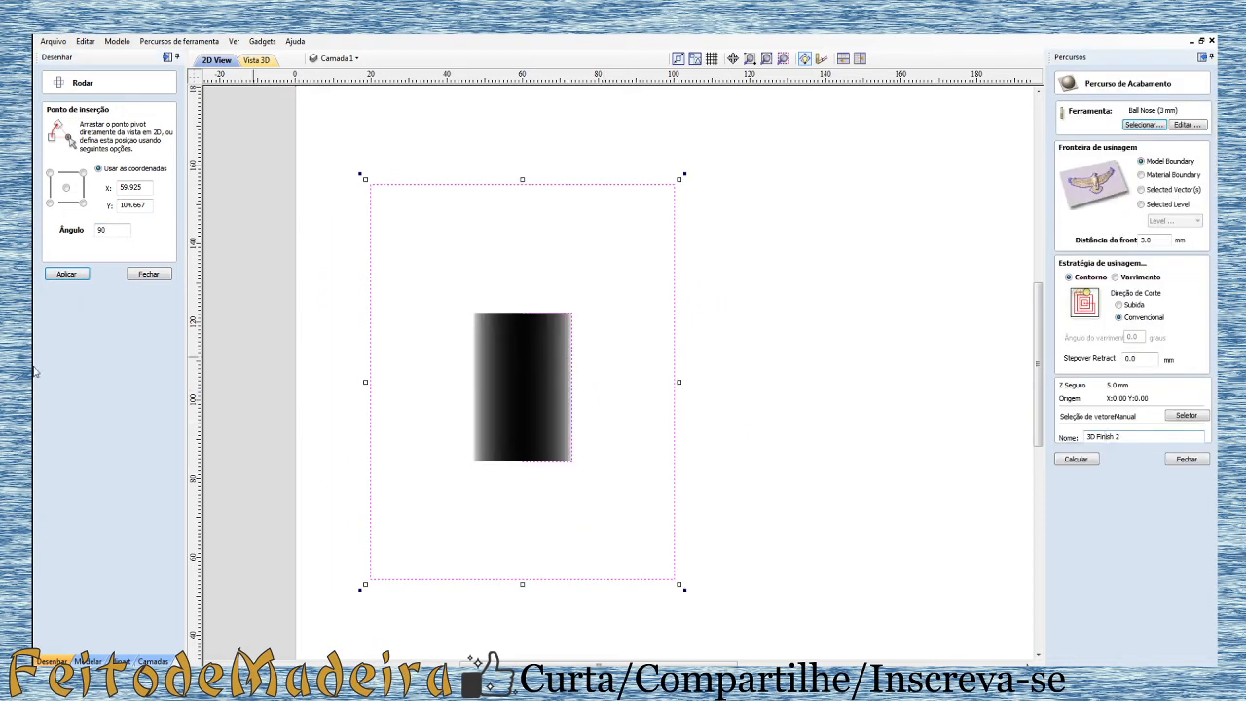
pyautogui.click(62, 275)
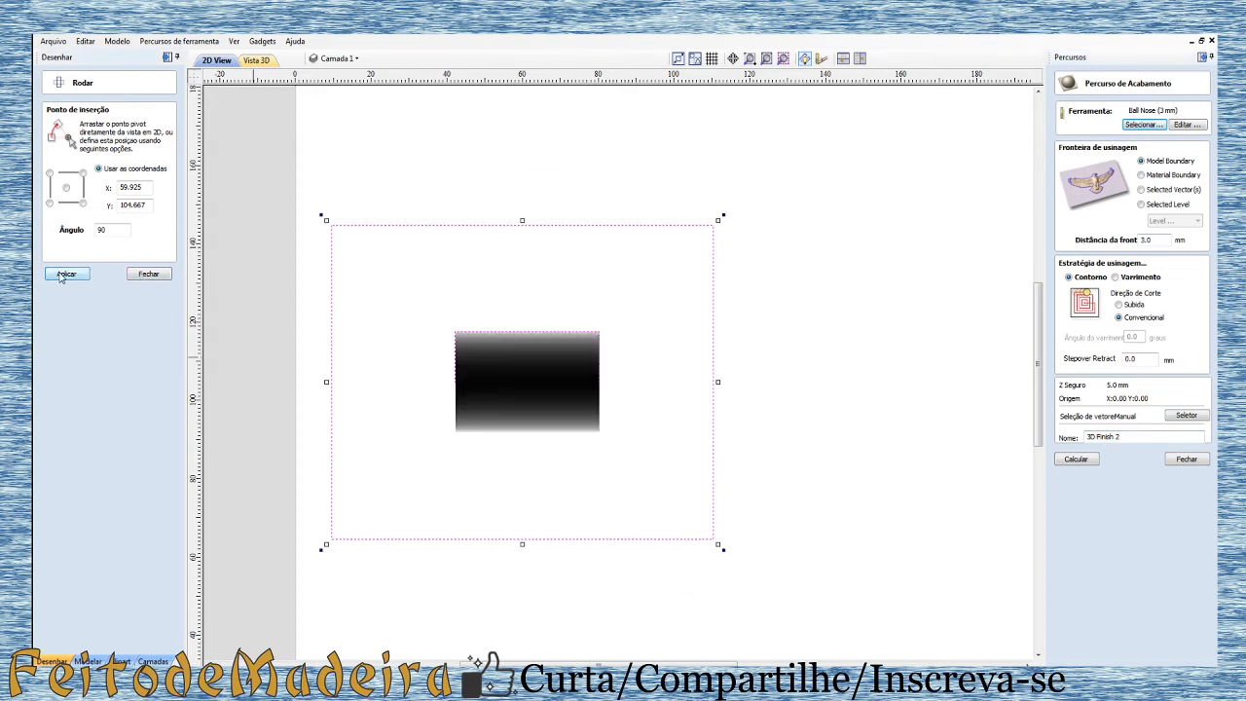
pyautogui.click(156, 274)
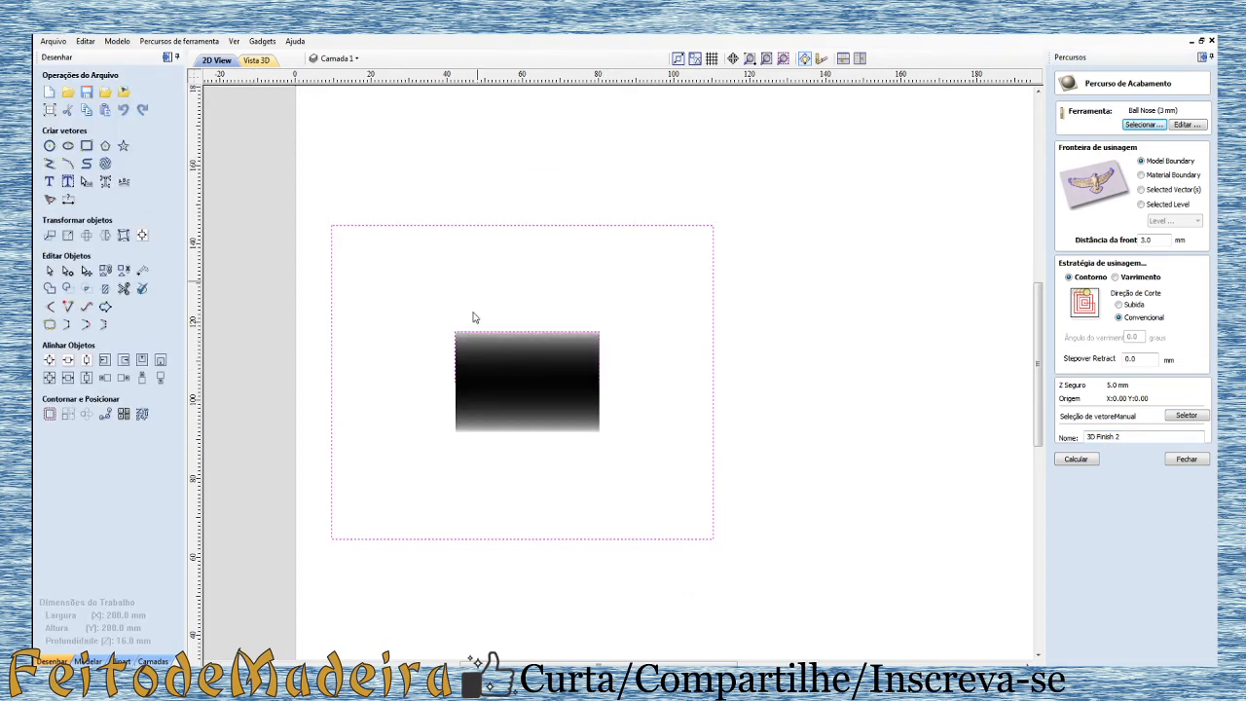
# Step: Recalculate the 3D Finish 2 toolpath for the rotated half-cylinder and reset the material simulation
pyautogui.click(1075, 459)
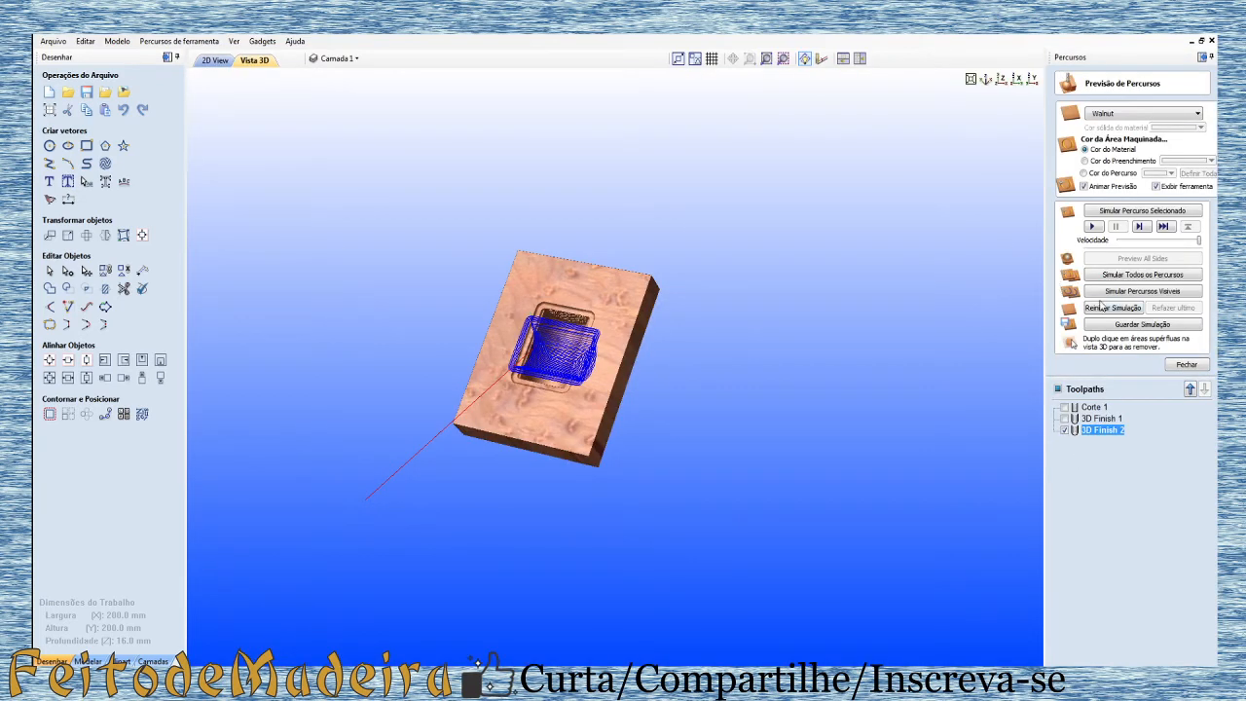
pyautogui.click(1112, 307)
pyautogui.moveTo(637, 442)
pyautogui.mouseDown()
pyautogui.moveTo(830, 402)
pyautogui.moveTo(630, 419)
pyautogui.mouseUp()
pyautogui.scroll(3, 543, 385)
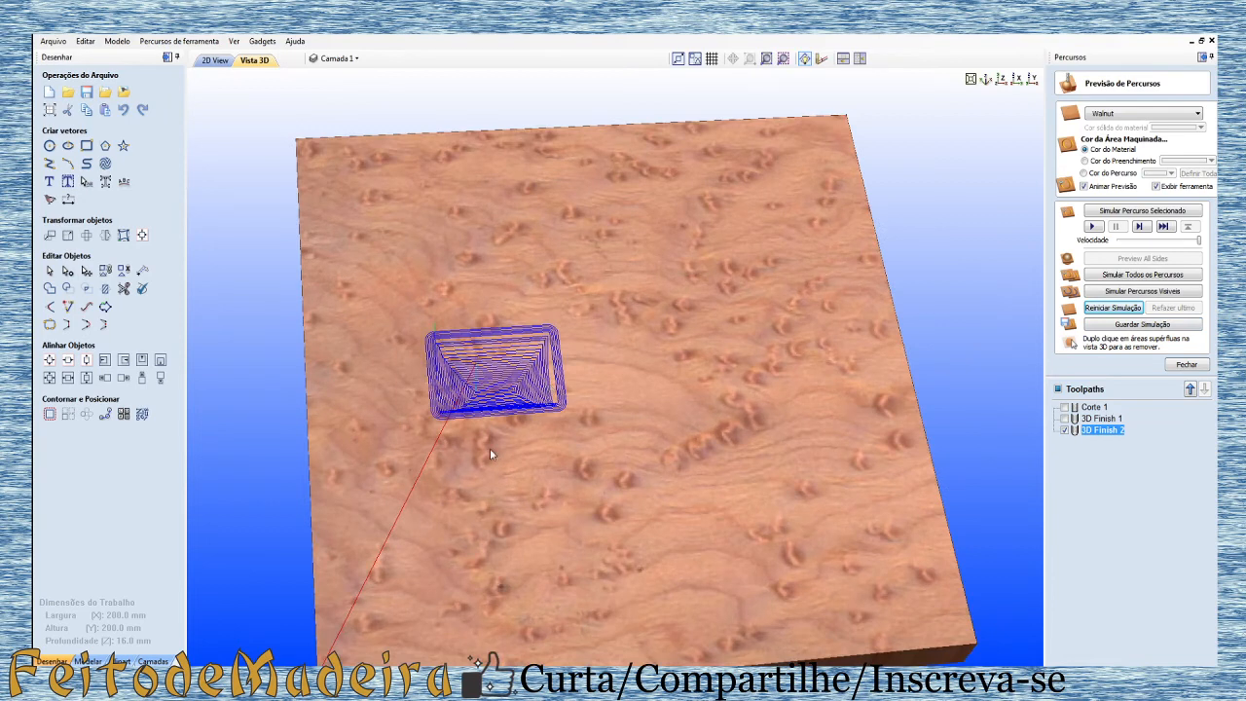
pyautogui.scroll(2, 490, 453)
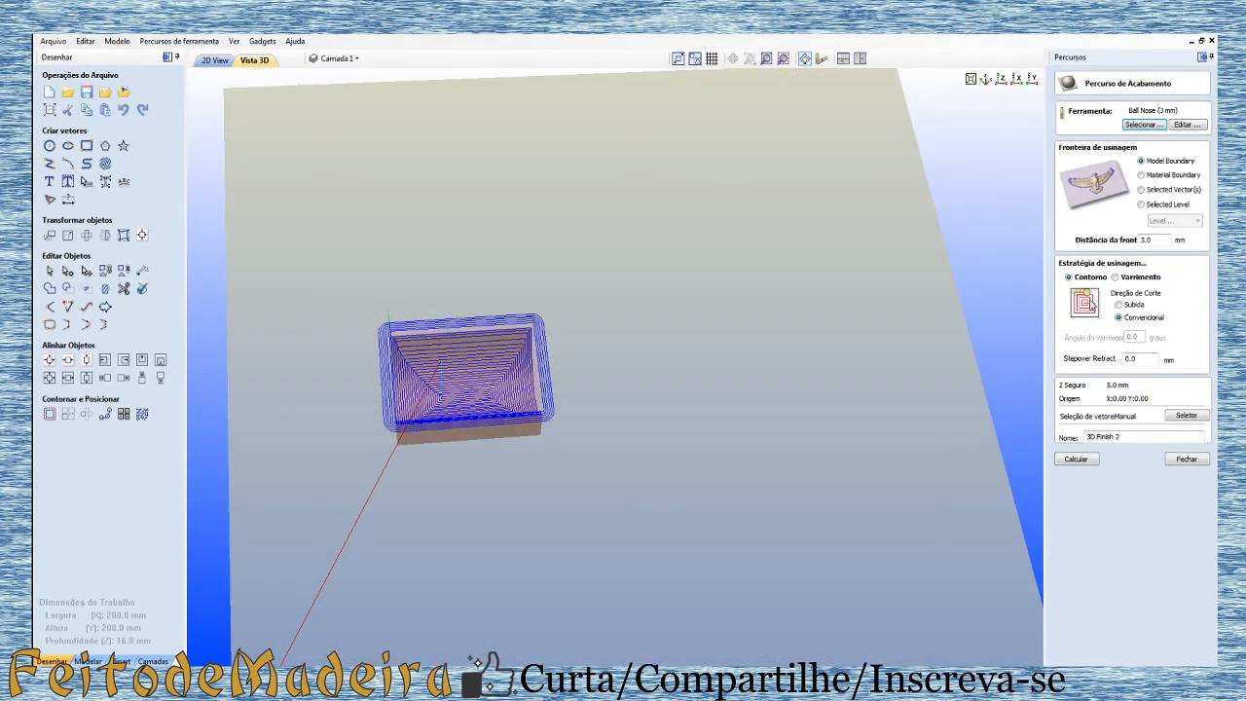
# Step: Switch the 3D Finish 2 toolpath to the Varrimento strategy, recalculate it and inspect the cutting lines from several angles
pyautogui.click(1116, 277)
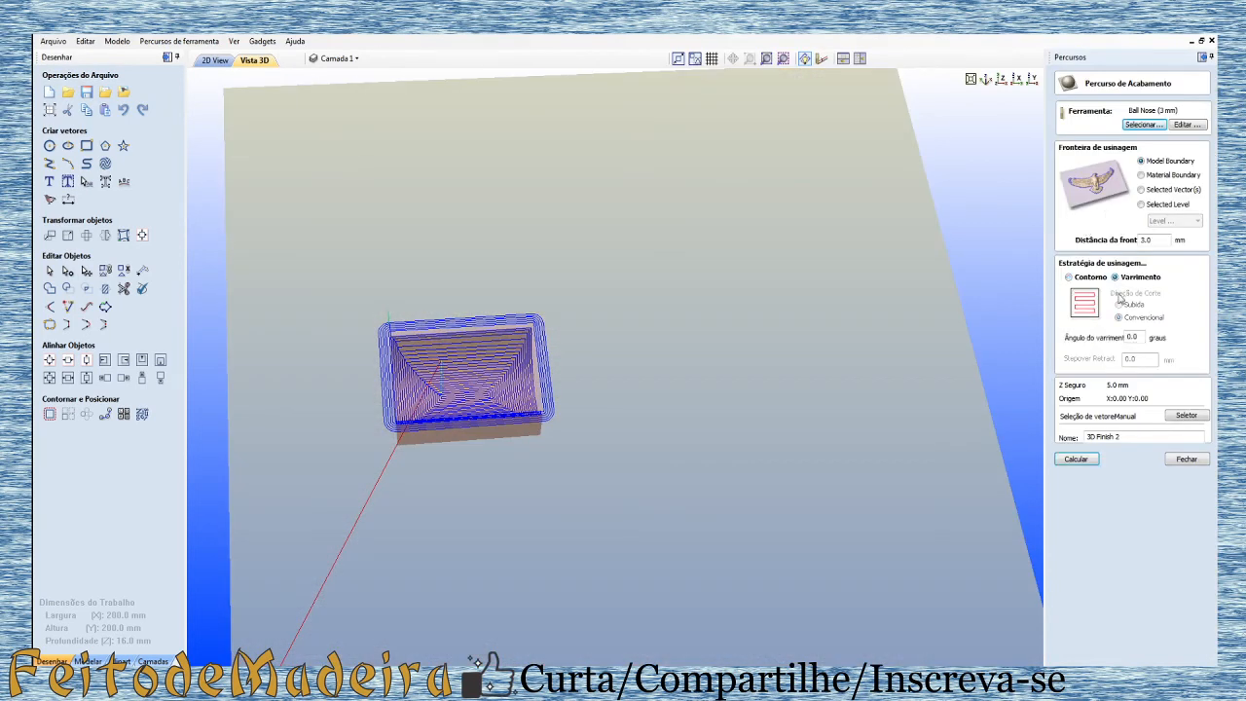
pyautogui.click(1075, 460)
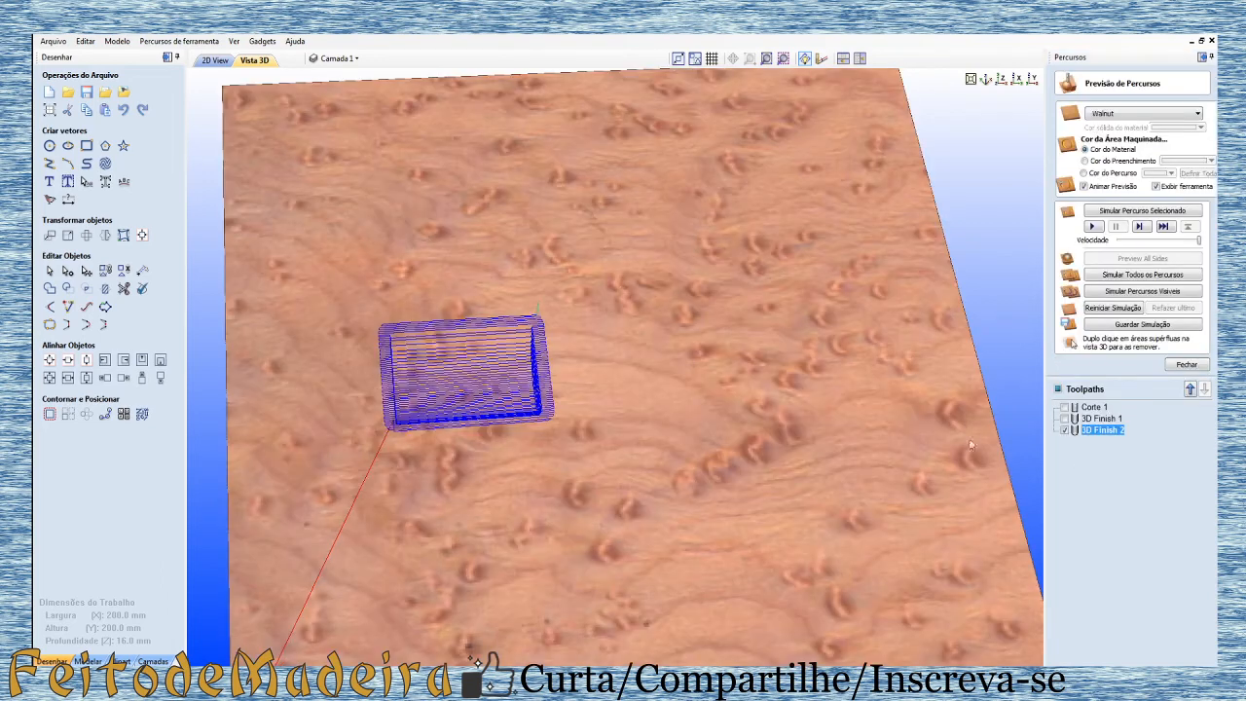
pyautogui.moveTo(569, 508); pyautogui.dragTo(409, 383)
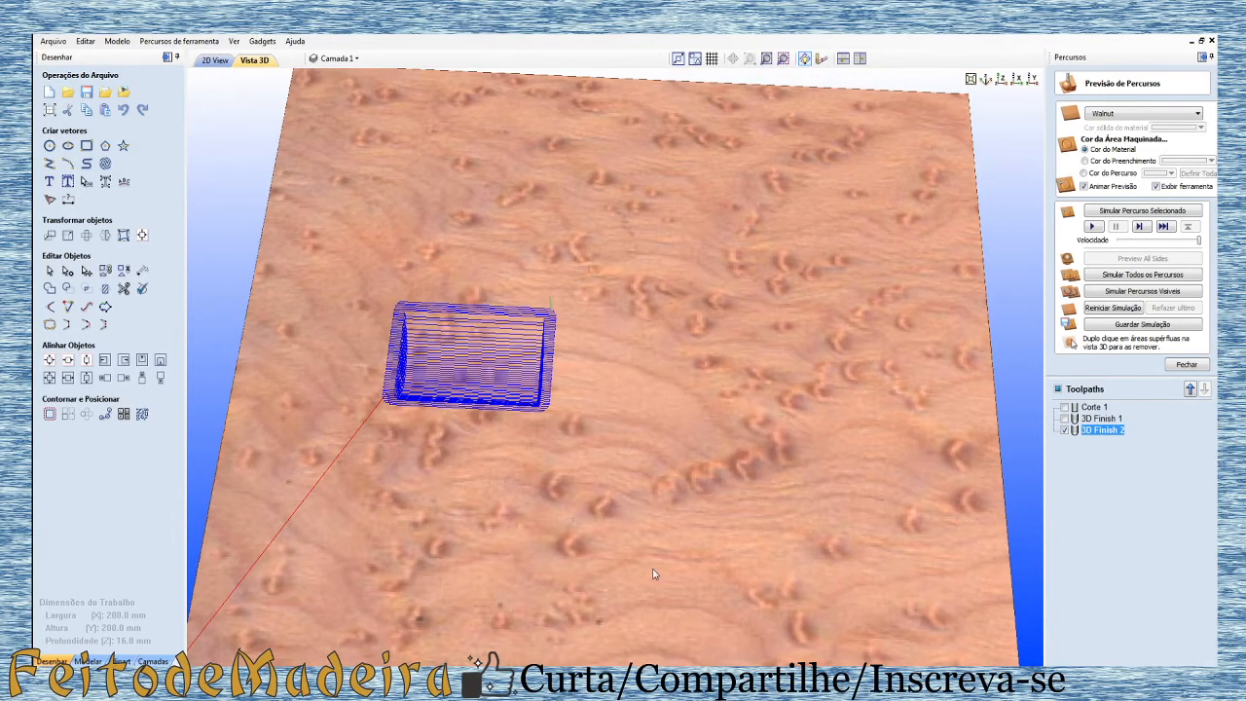
pyautogui.scroll(2, 286, 470)
pyautogui.moveTo(286, 470); pyautogui.dragTo(810, 333)
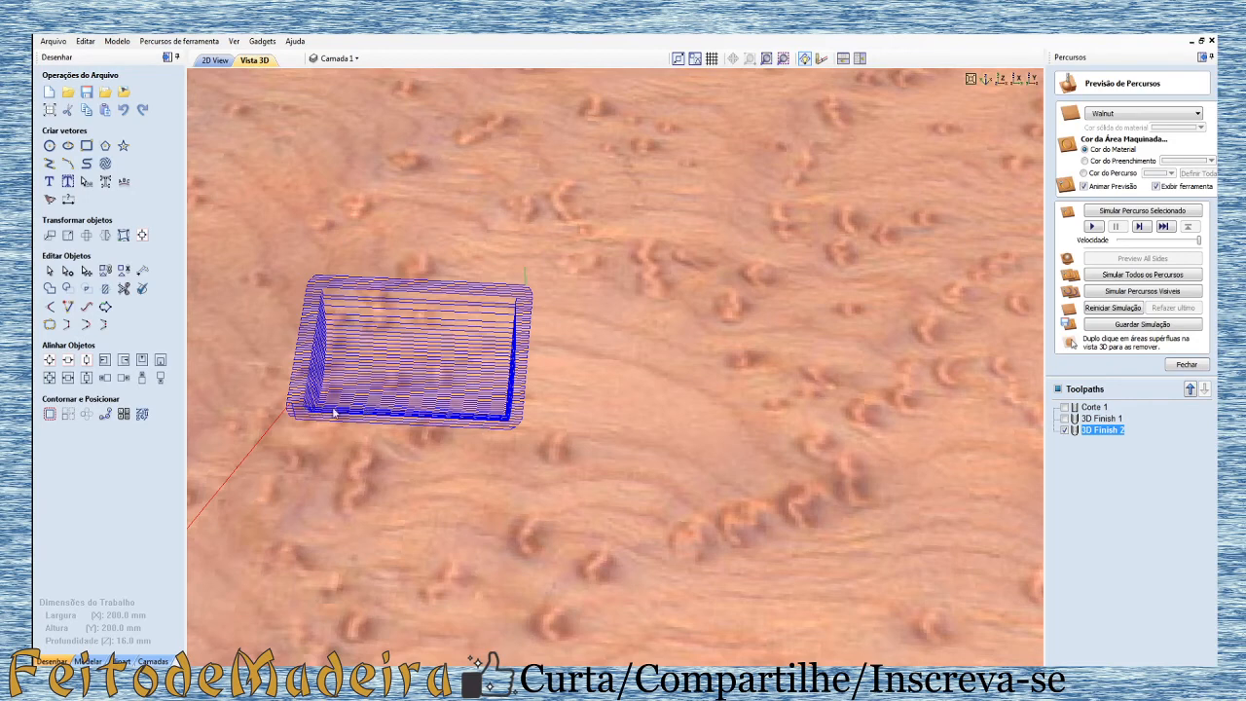
pyautogui.moveTo(506, 409); pyautogui.dragTo(407, 373)
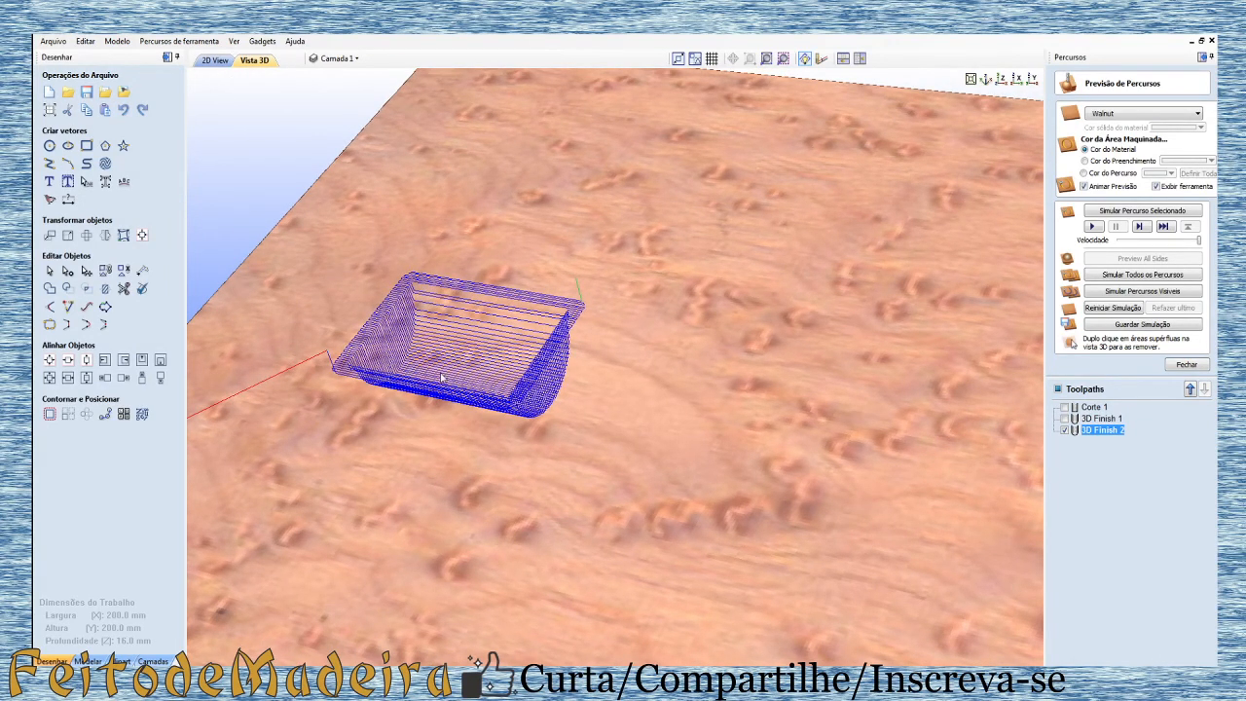
pyautogui.moveTo(394, 410); pyautogui.dragTo(514, 476)
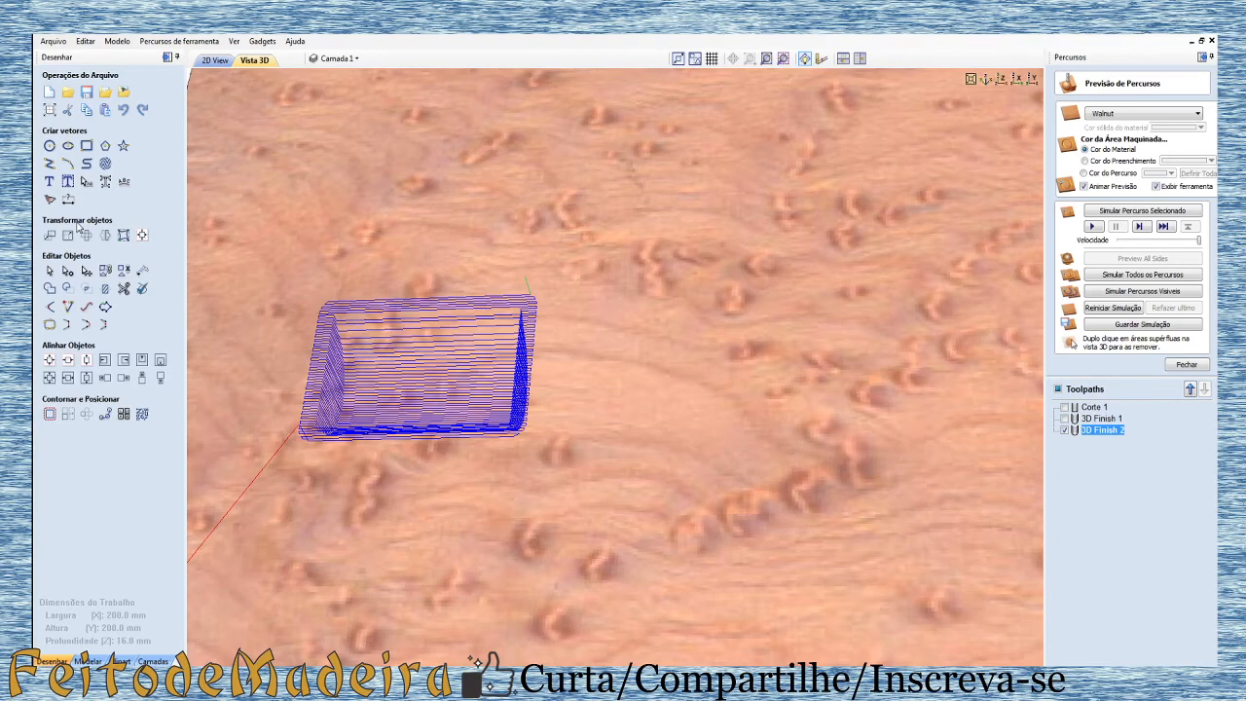
# Step: Calculate a 3D roughing toolpath for the half-cylinder with the 6 mm end mill, Model Boundary and the Varrimento strategy along X
pyautogui.scroll(-2, 547, 327)
pyautogui.moveTo(743, 392)
pyautogui.mouseDown()
pyautogui.moveTo(796, 400)
pyautogui.moveTo(747, 375)
pyautogui.mouseUp()
pyautogui.moveTo(475, 511); pyautogui.dragTo(678, 440)
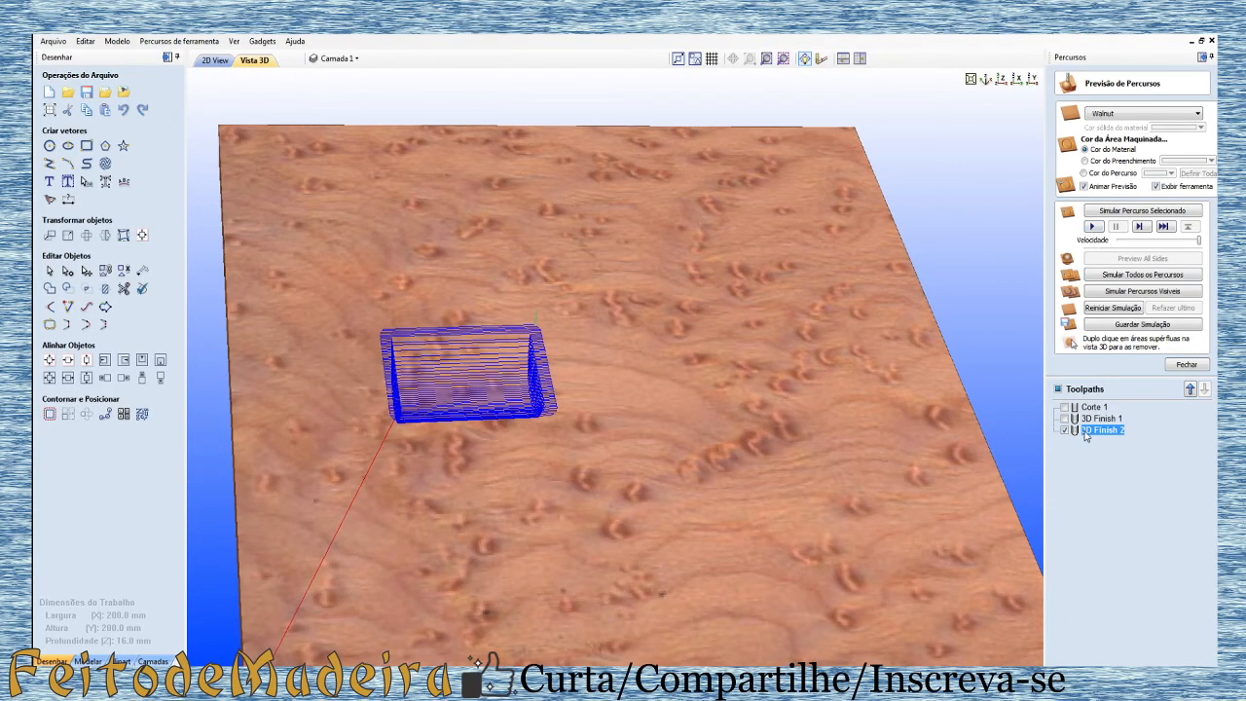
pyautogui.click(1185, 364)
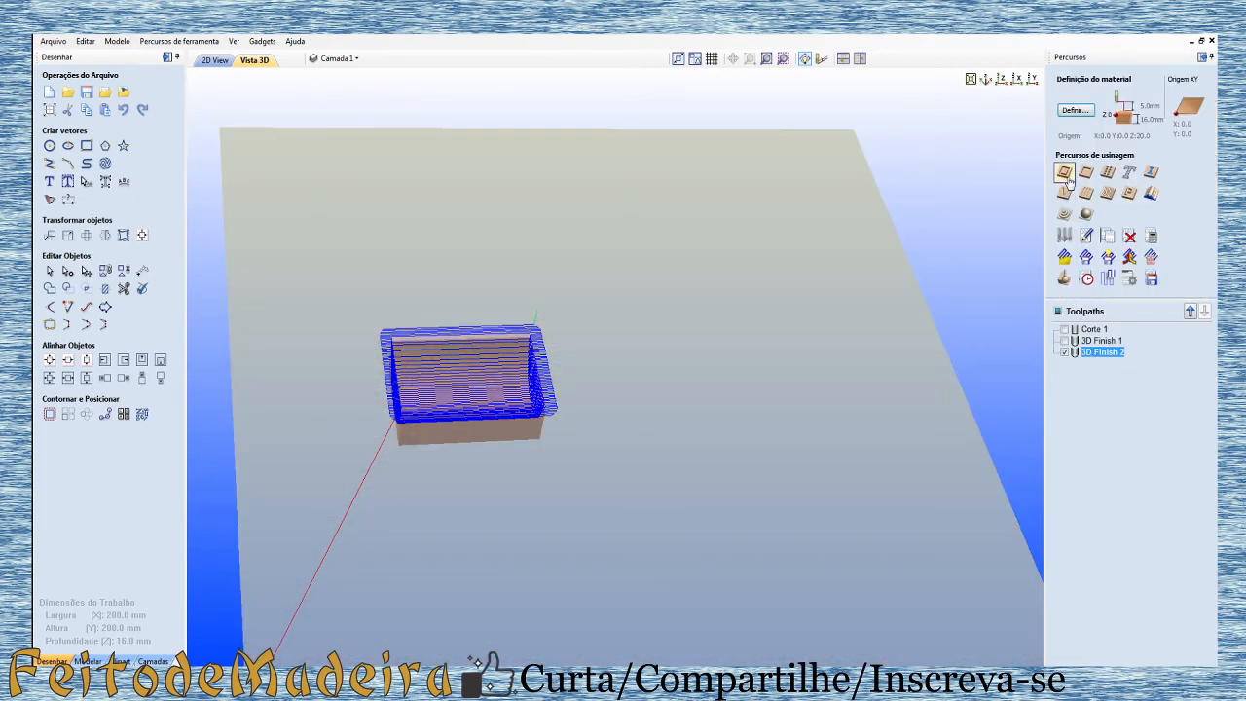
pyautogui.click(1065, 175)
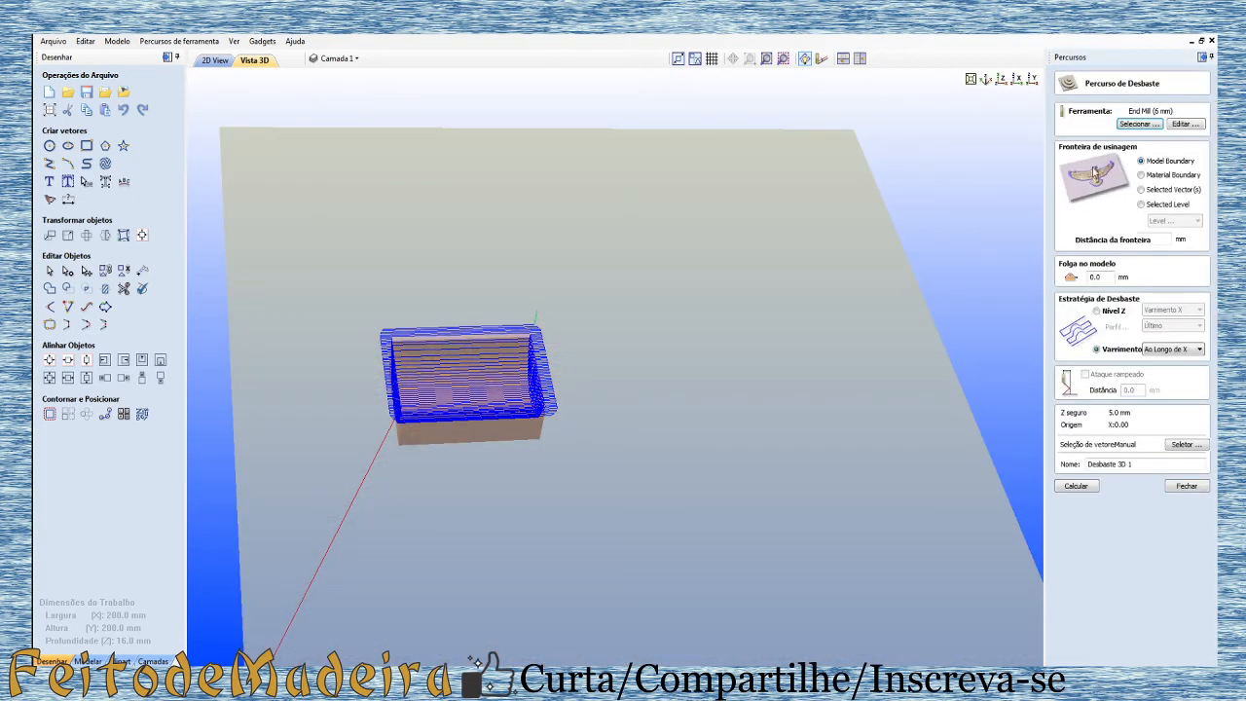
pyautogui.click(1179, 125)
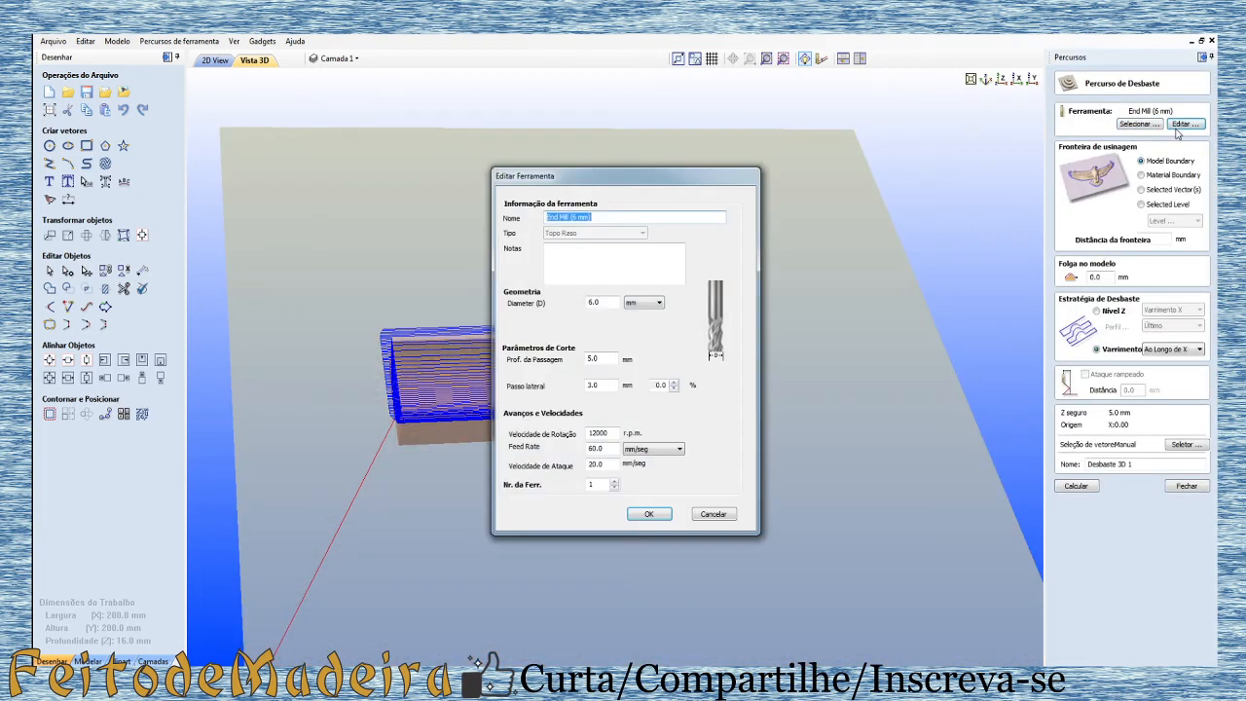
pyautogui.click(658, 514)
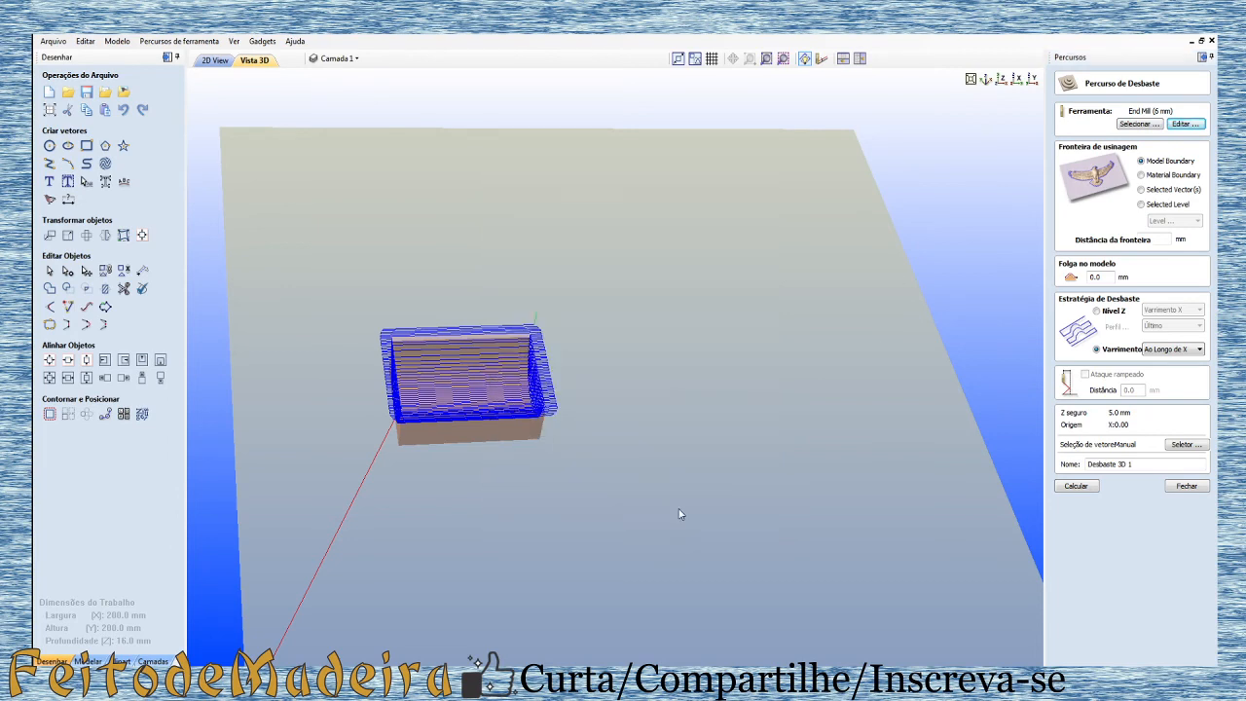
pyautogui.click(1075, 485)
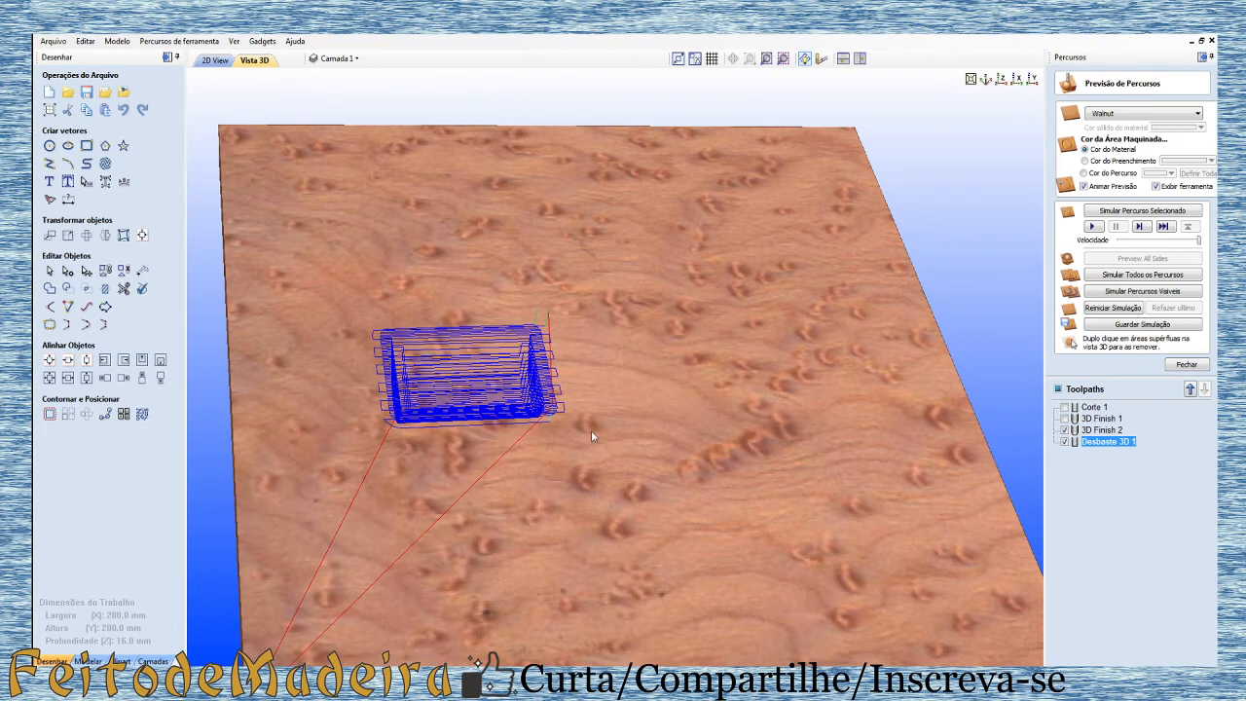
# Step: Simulate the new roughing toolpath on the walnut block and inspect the stepped cut from several angles
pyautogui.click(1091, 226)
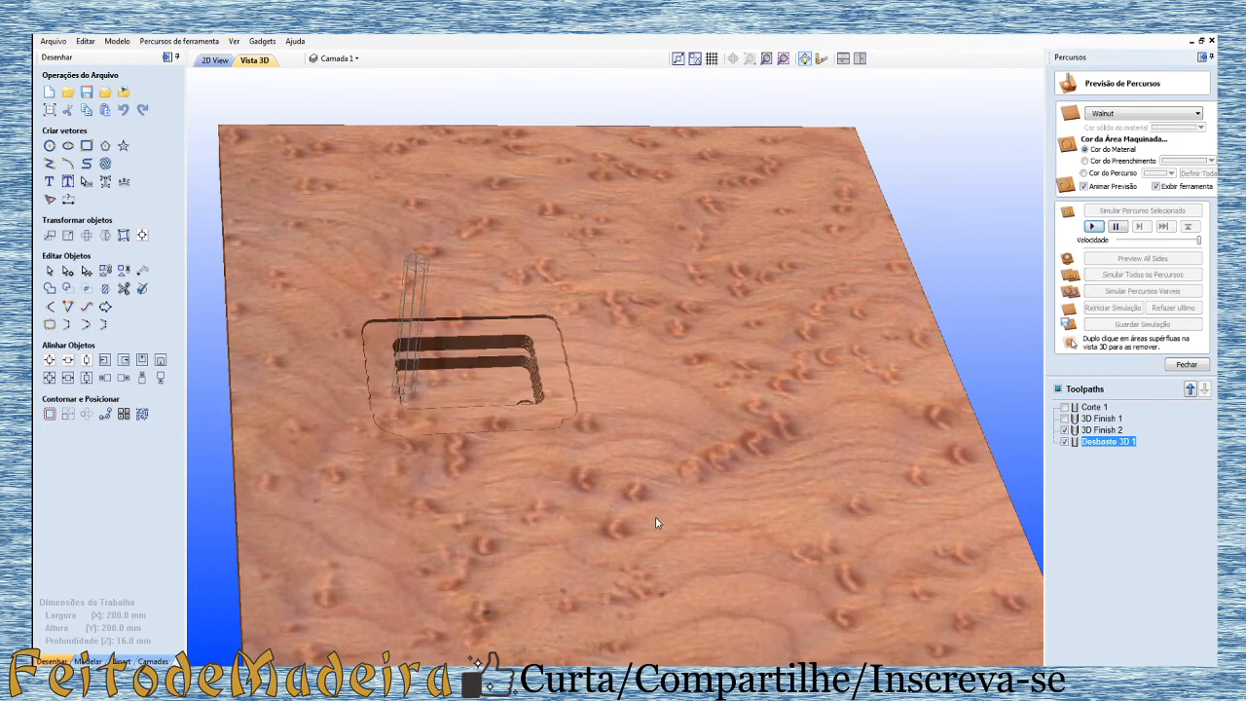
pyautogui.moveTo(542, 523); pyautogui.dragTo(359, 625)
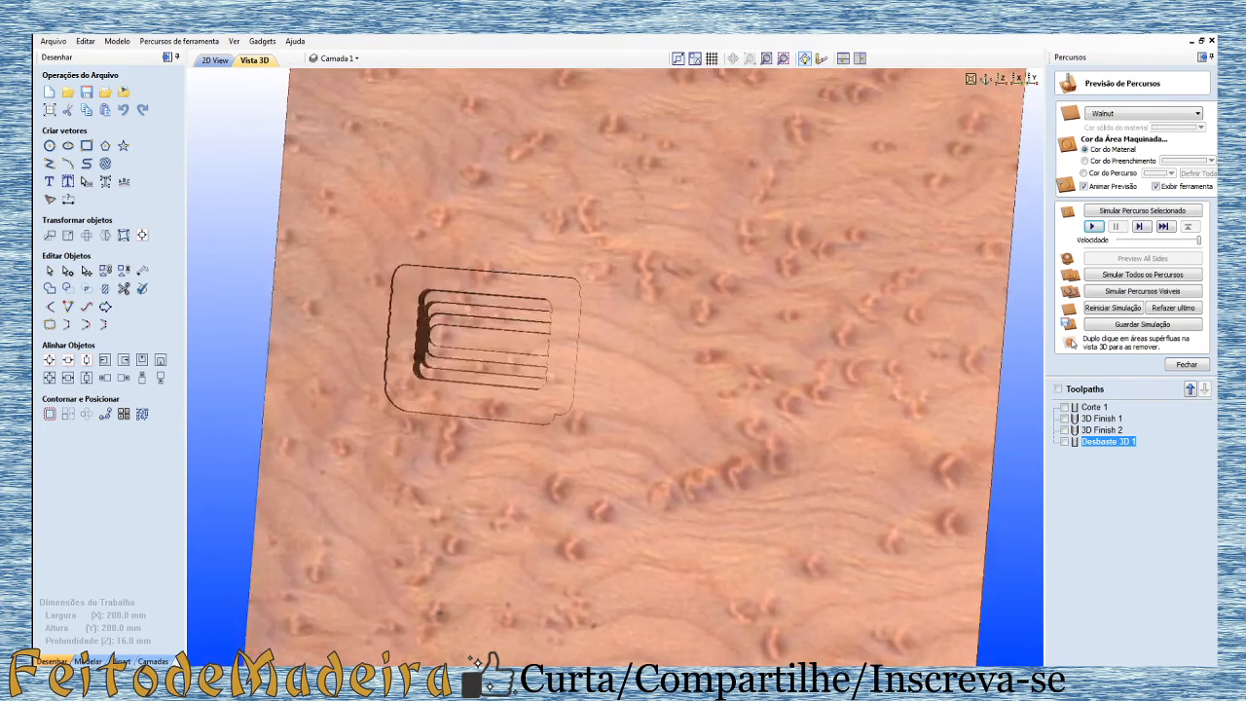
pyautogui.moveTo(587, 420); pyautogui.dragTo(789, 320)
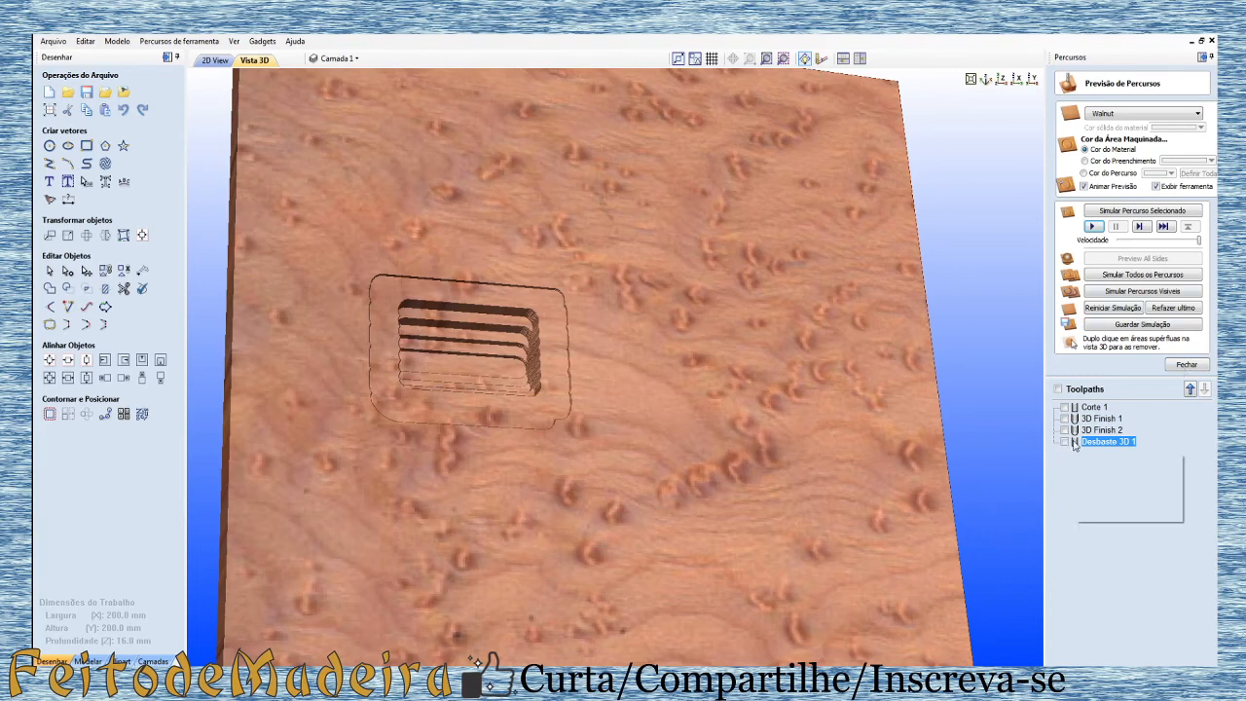
# Step: Simulate the 3D Finish 2 toolpath over the roughed pocket and inspect the finished recess
pyautogui.moveTo(1081, 446)
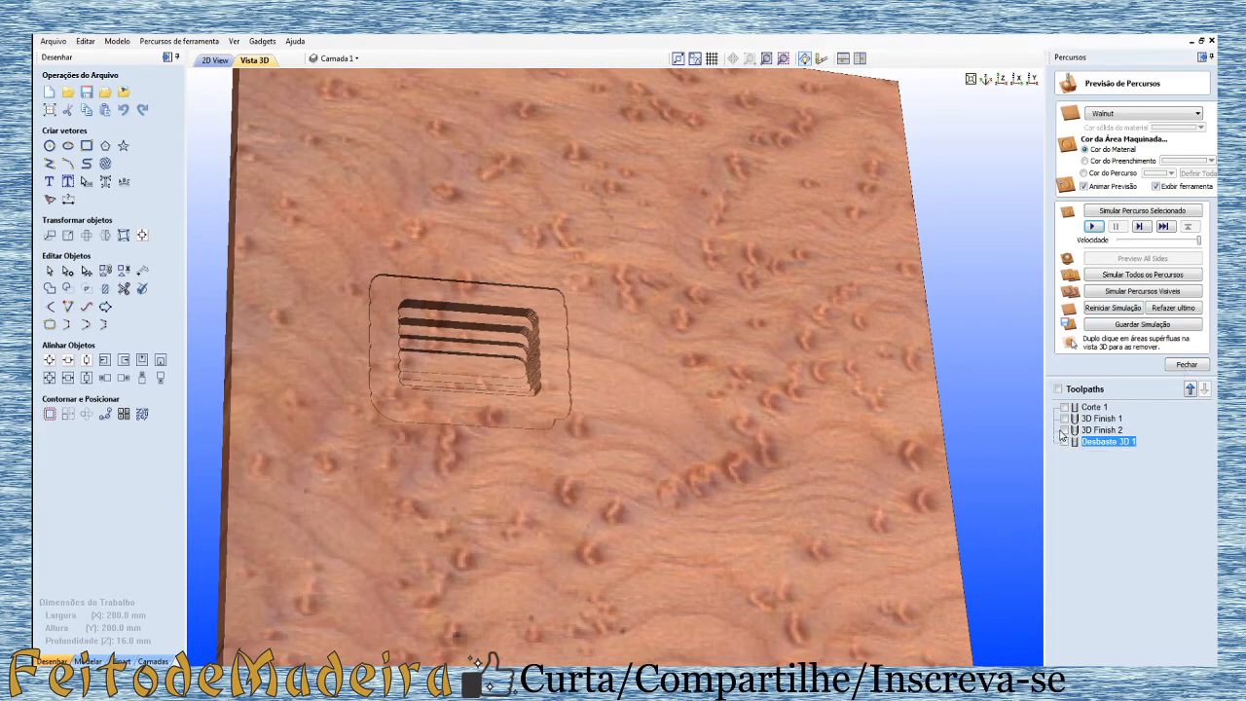
pyautogui.click(1104, 431)
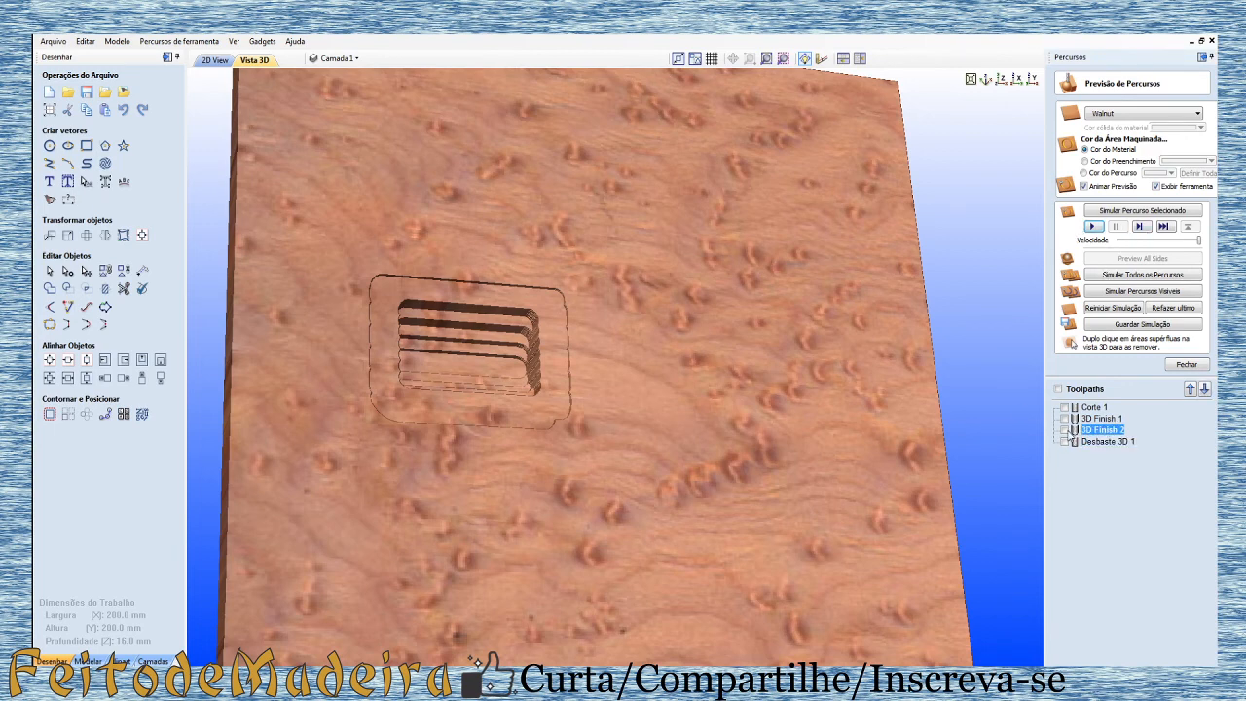
pyautogui.click(1065, 429)
pyautogui.click(1092, 227)
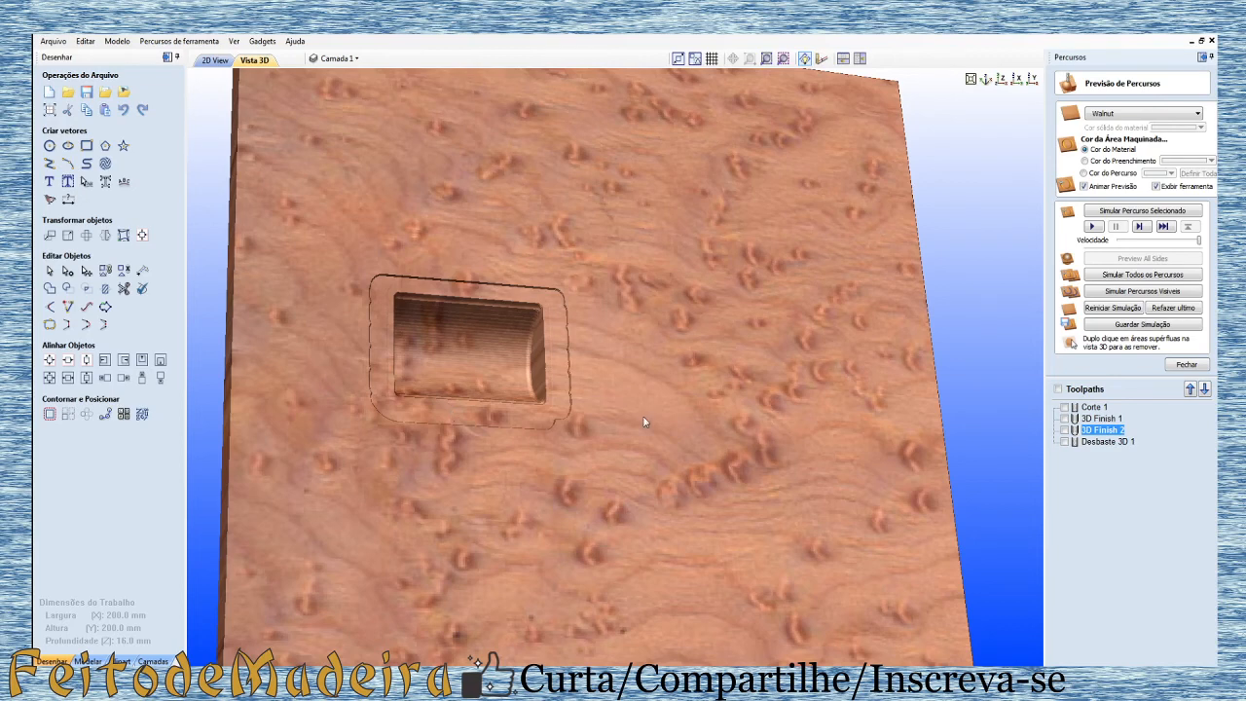
pyautogui.scroll(-3, 644, 421)
pyautogui.moveTo(542, 260); pyautogui.dragTo(354, 214)
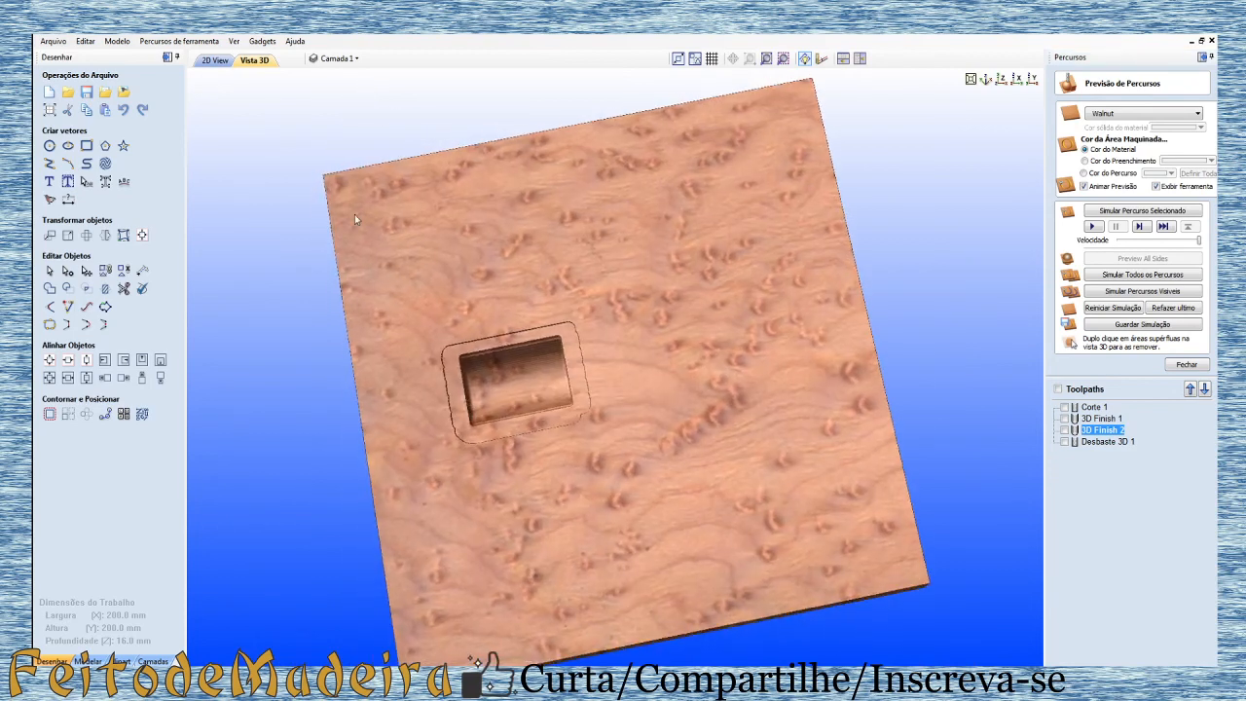
# Step: Review the half-cylinder in the 2D view and its Turn and Spin modelling options, closing the tool without changes
pyautogui.click(213, 61)
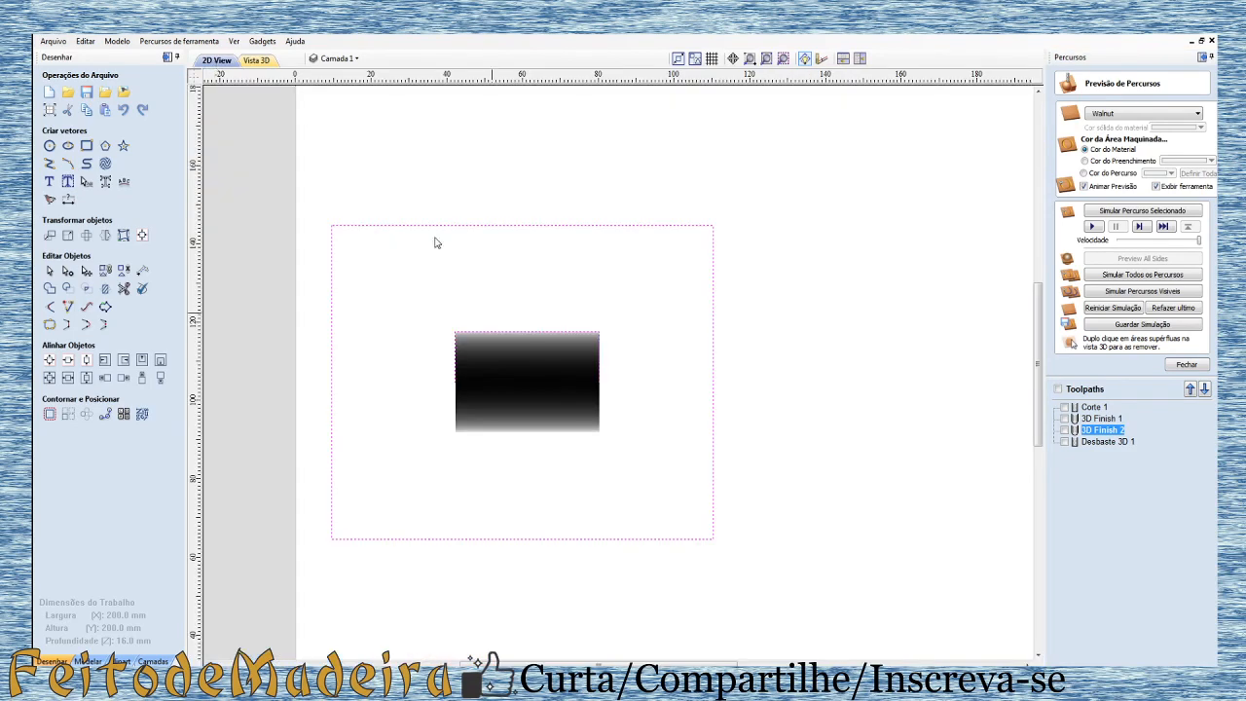
pyautogui.scroll(-1, 617, 416)
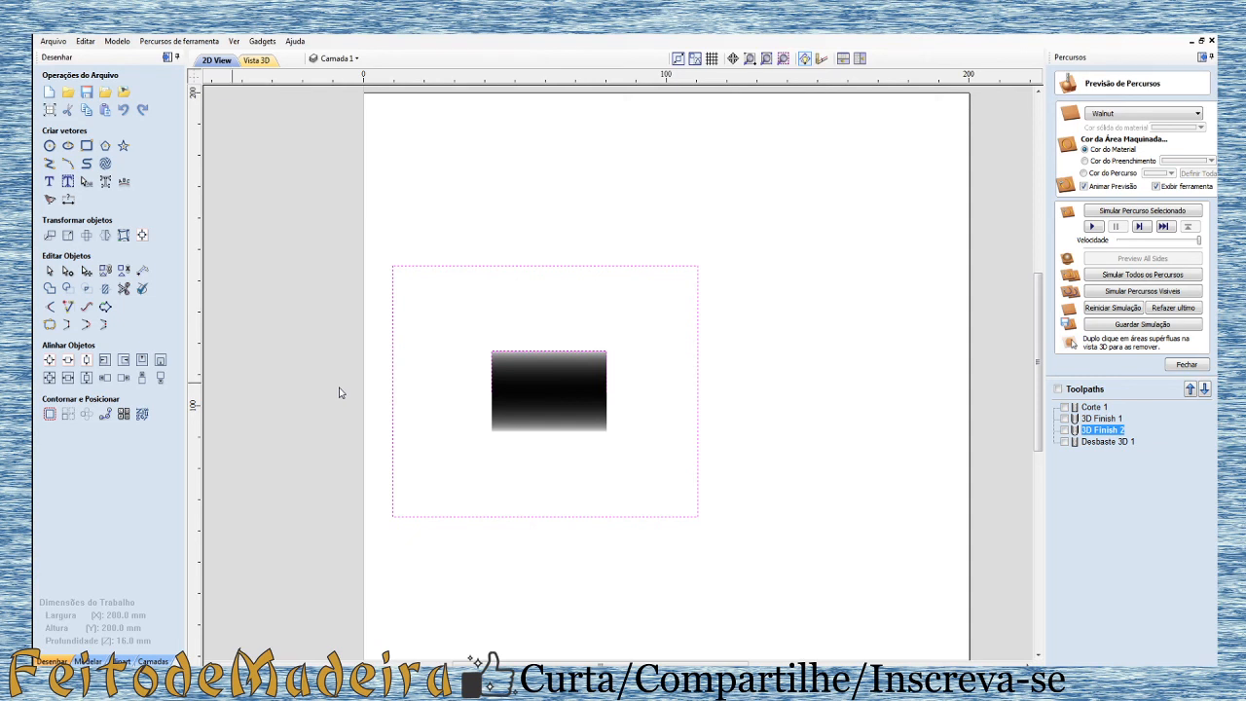
pyautogui.click(88, 661)
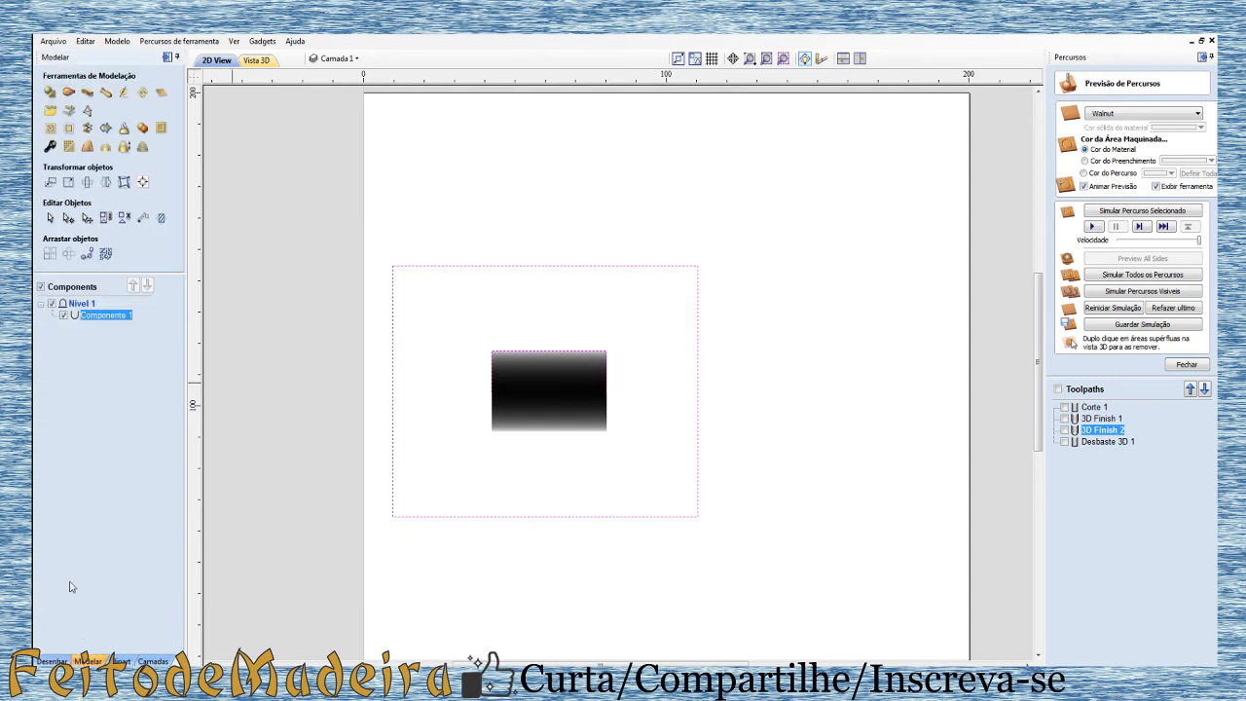
pyautogui.click(104, 94)
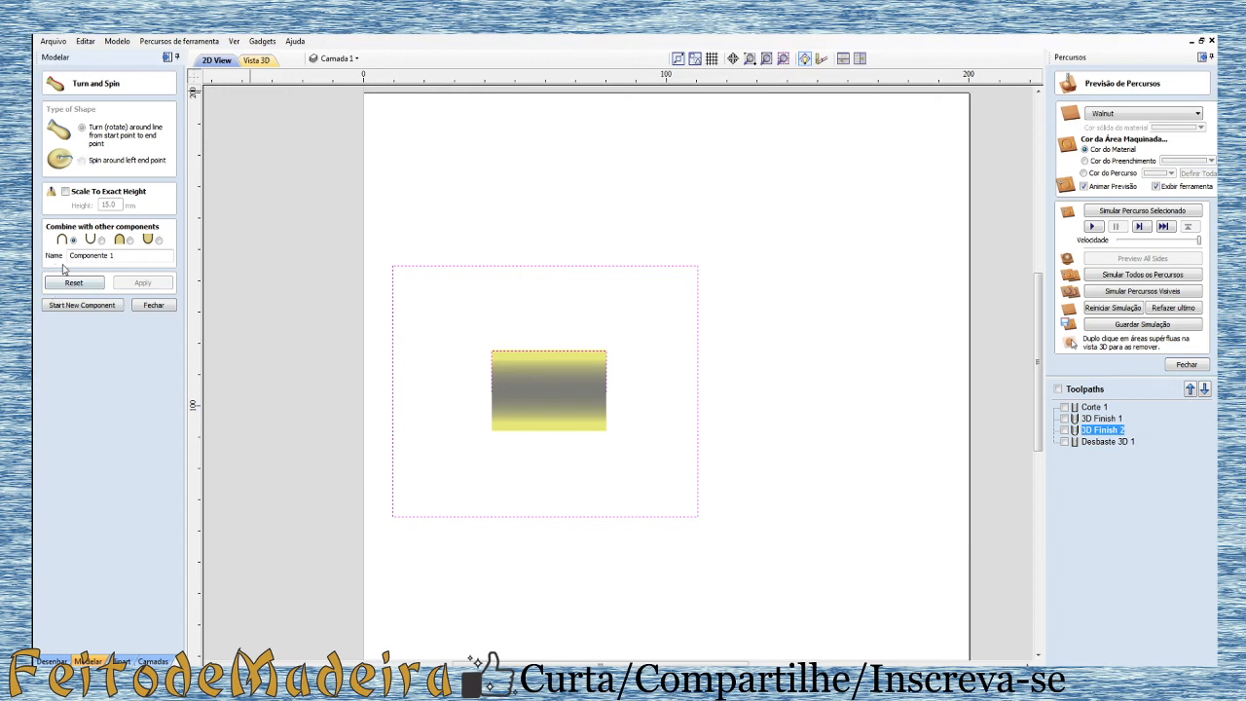
pyautogui.click(153, 305)
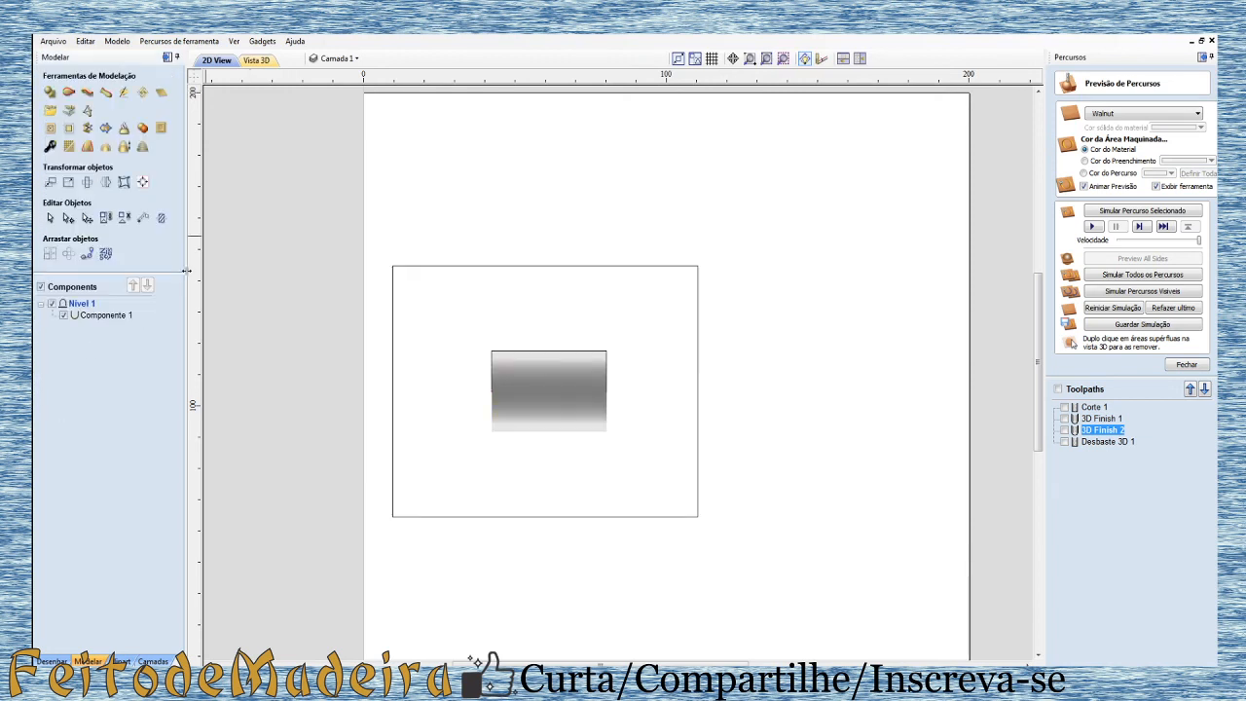
# Step: Reopen the toolpath preview in the 3D view and examine the machined half-cylinder recess at an angle
pyautogui.click(267, 61)
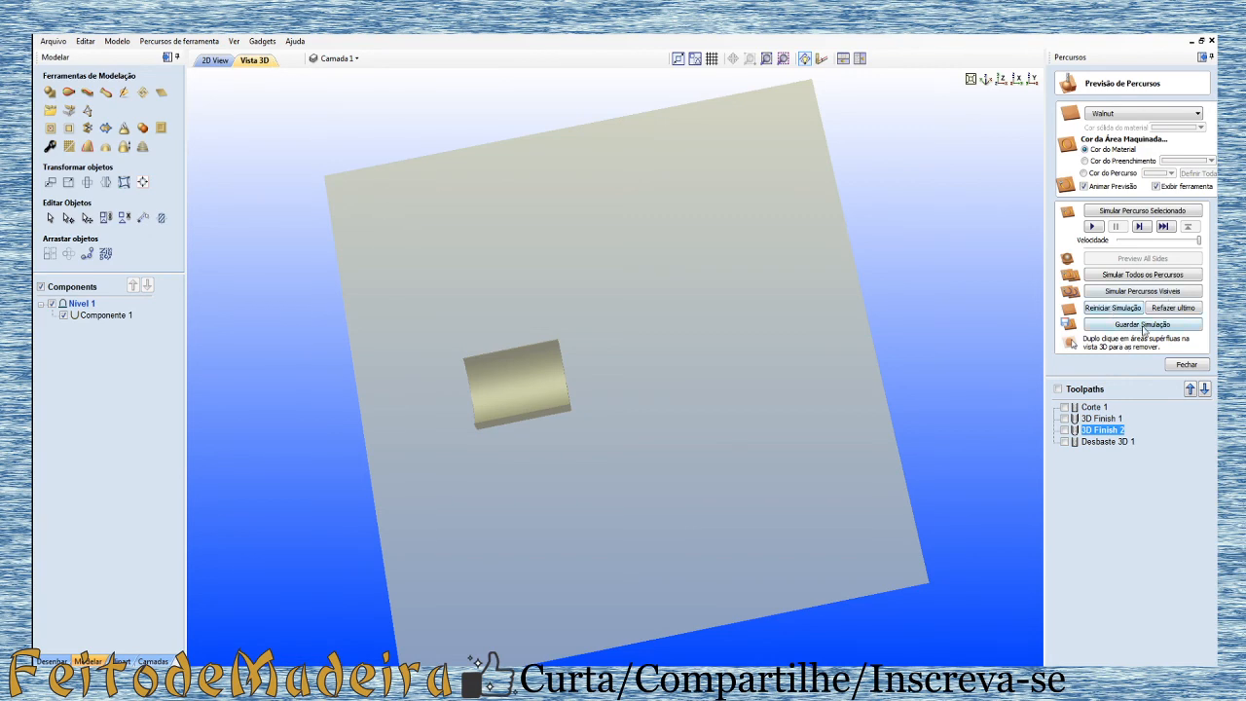
pyautogui.click(1187, 364)
pyautogui.click(1064, 279)
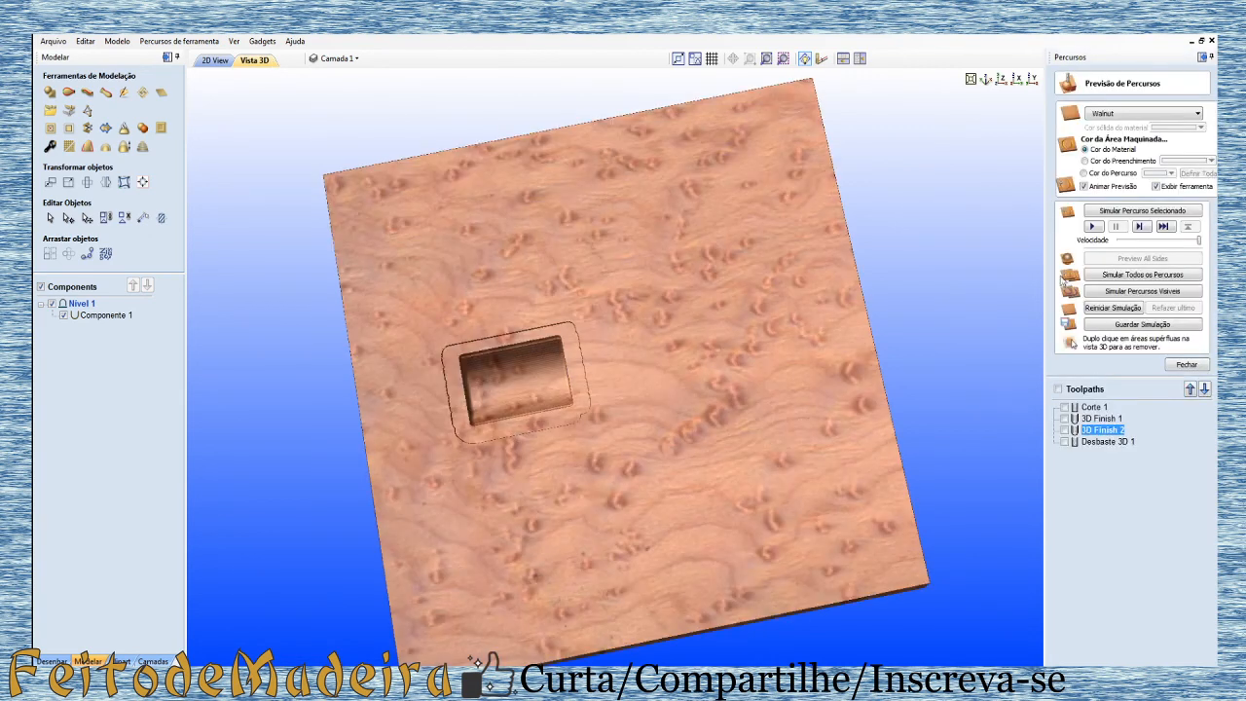
pyautogui.moveTo(576, 413); pyautogui.dragTo(833, 330)
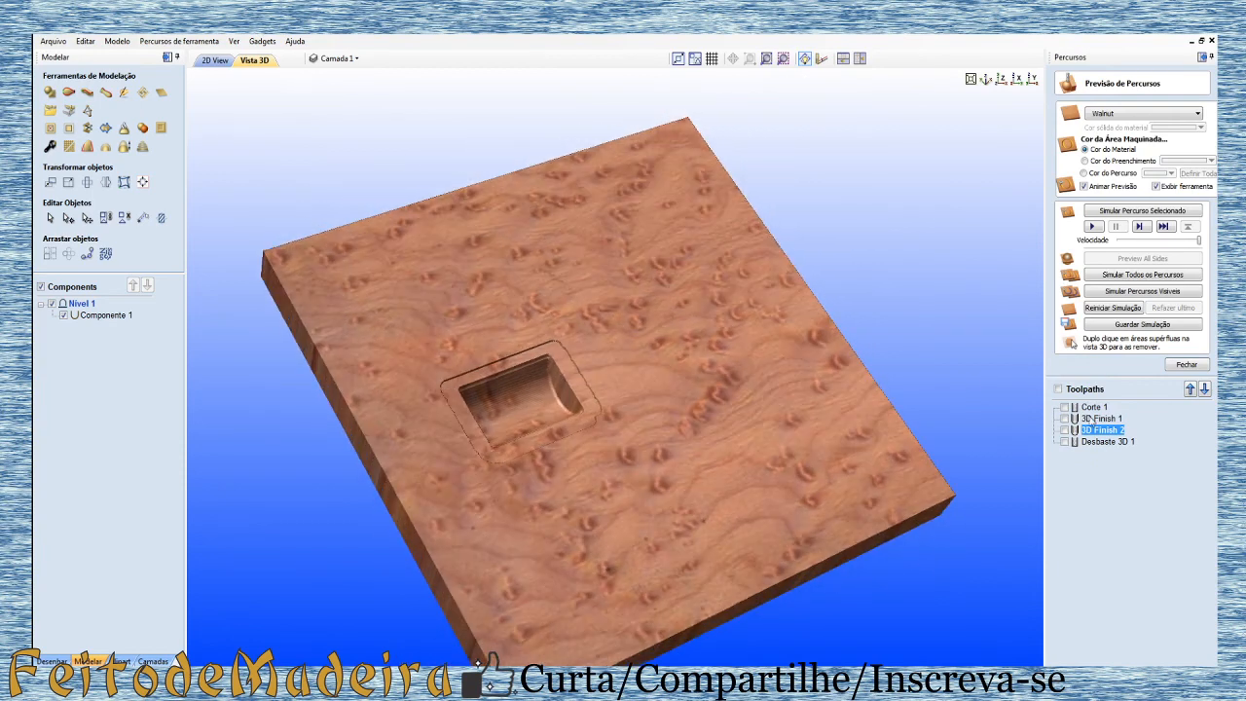